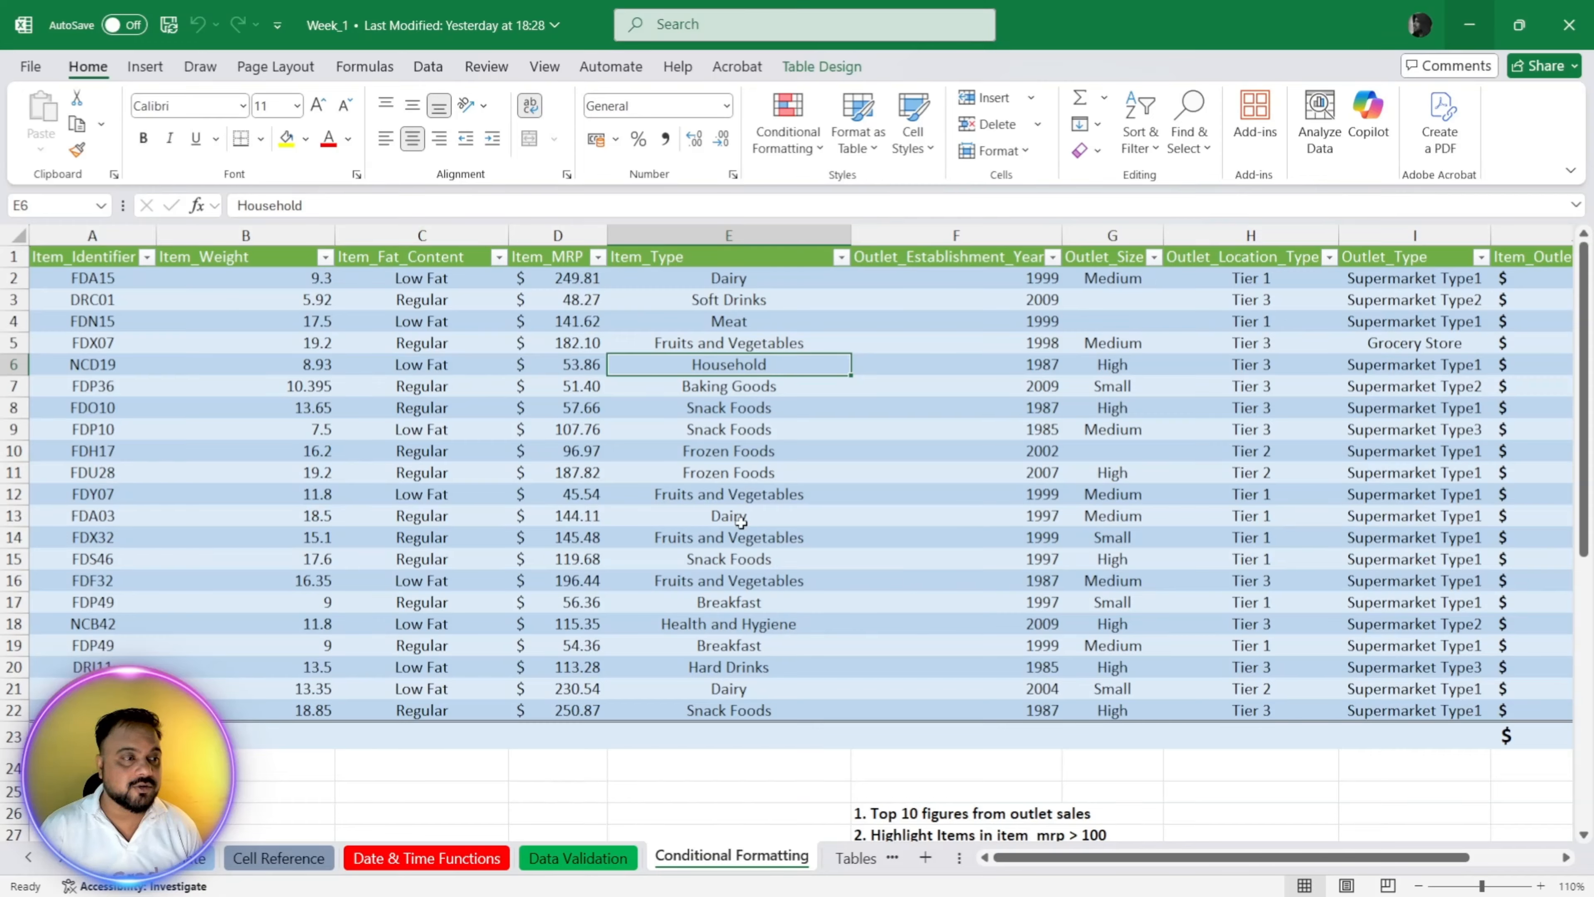
Step: Look through the sales table's columns across to Profit Status on the Conditional Formatting sheet
left_click(769, 496)
key("Right")
key("Right")
key("Right")
key("Right")
key("Right")
key("Right")
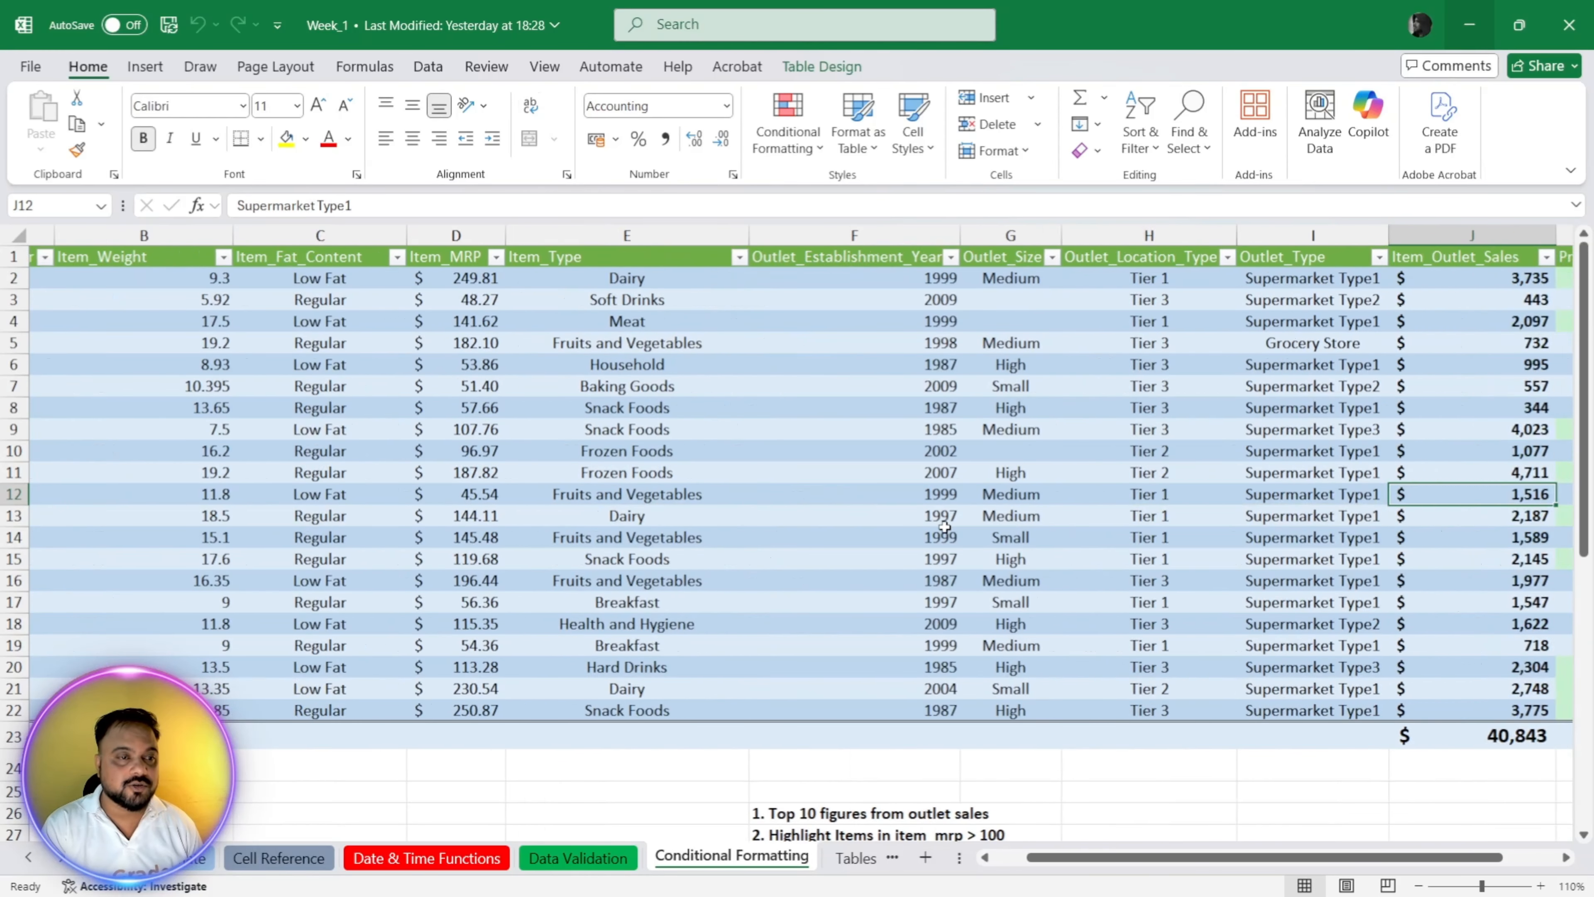
key("Up")
key("Up")
Step: Sort the table by the Item_Outlet_Sales values in J2:J22, first smallest to largest, and after that largest to smallest
key("Up")
key("Up")
key("Up")
key("Up")
key("Up")
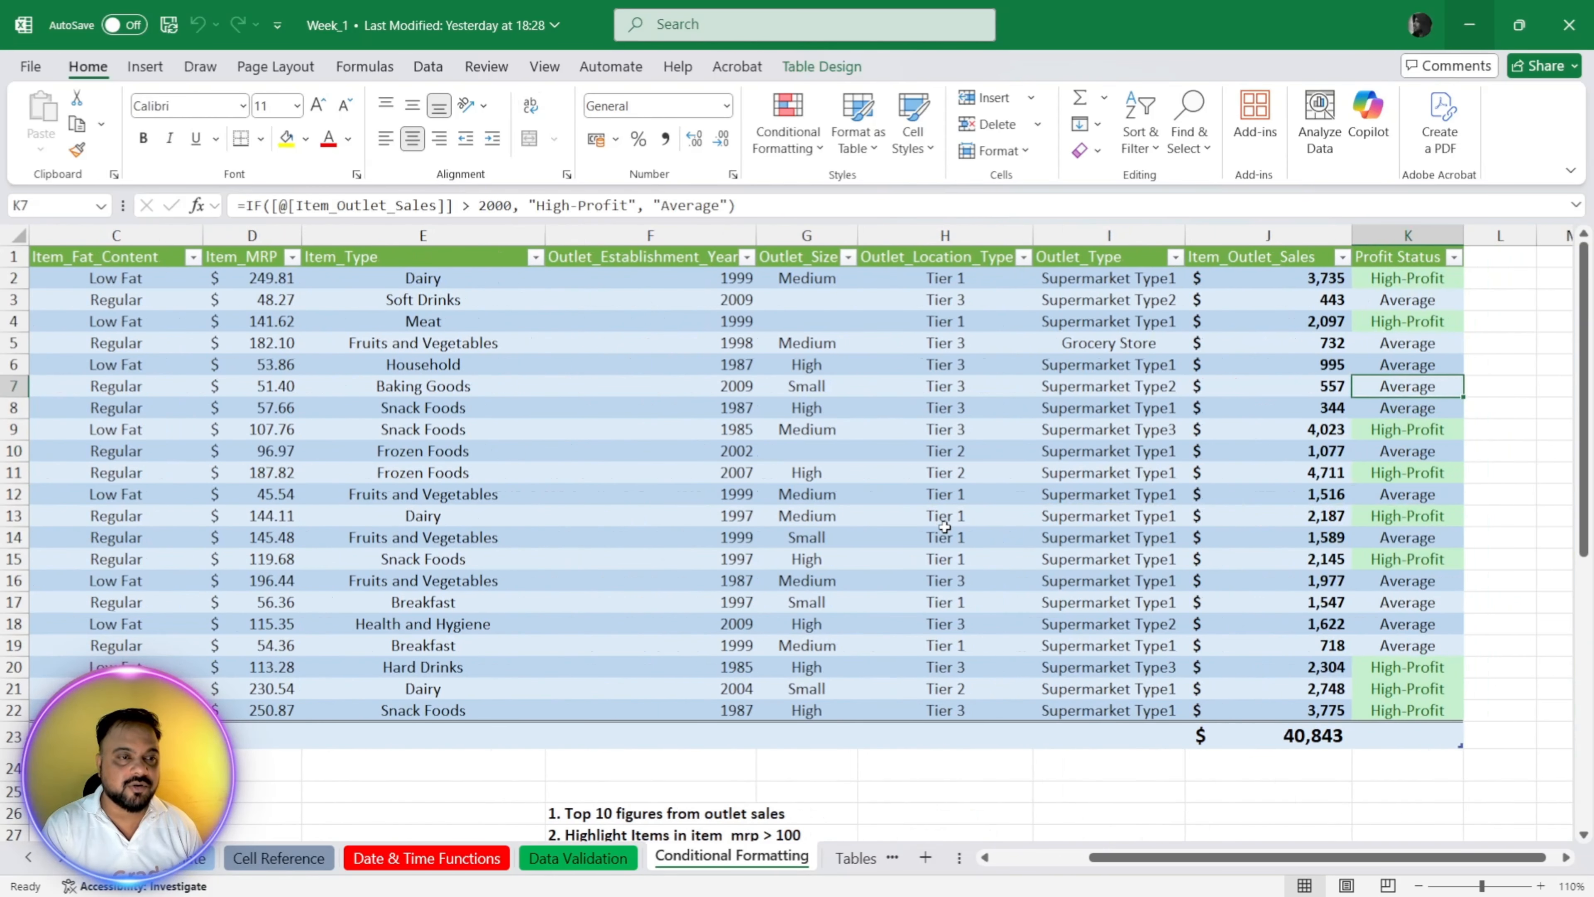
key("Left")
key("Up")
key("Up")
key("Up")
key("shift+Down")
key("shift+Down")
key("shift+Down")
key("shift+Down")
key("shift+Down")
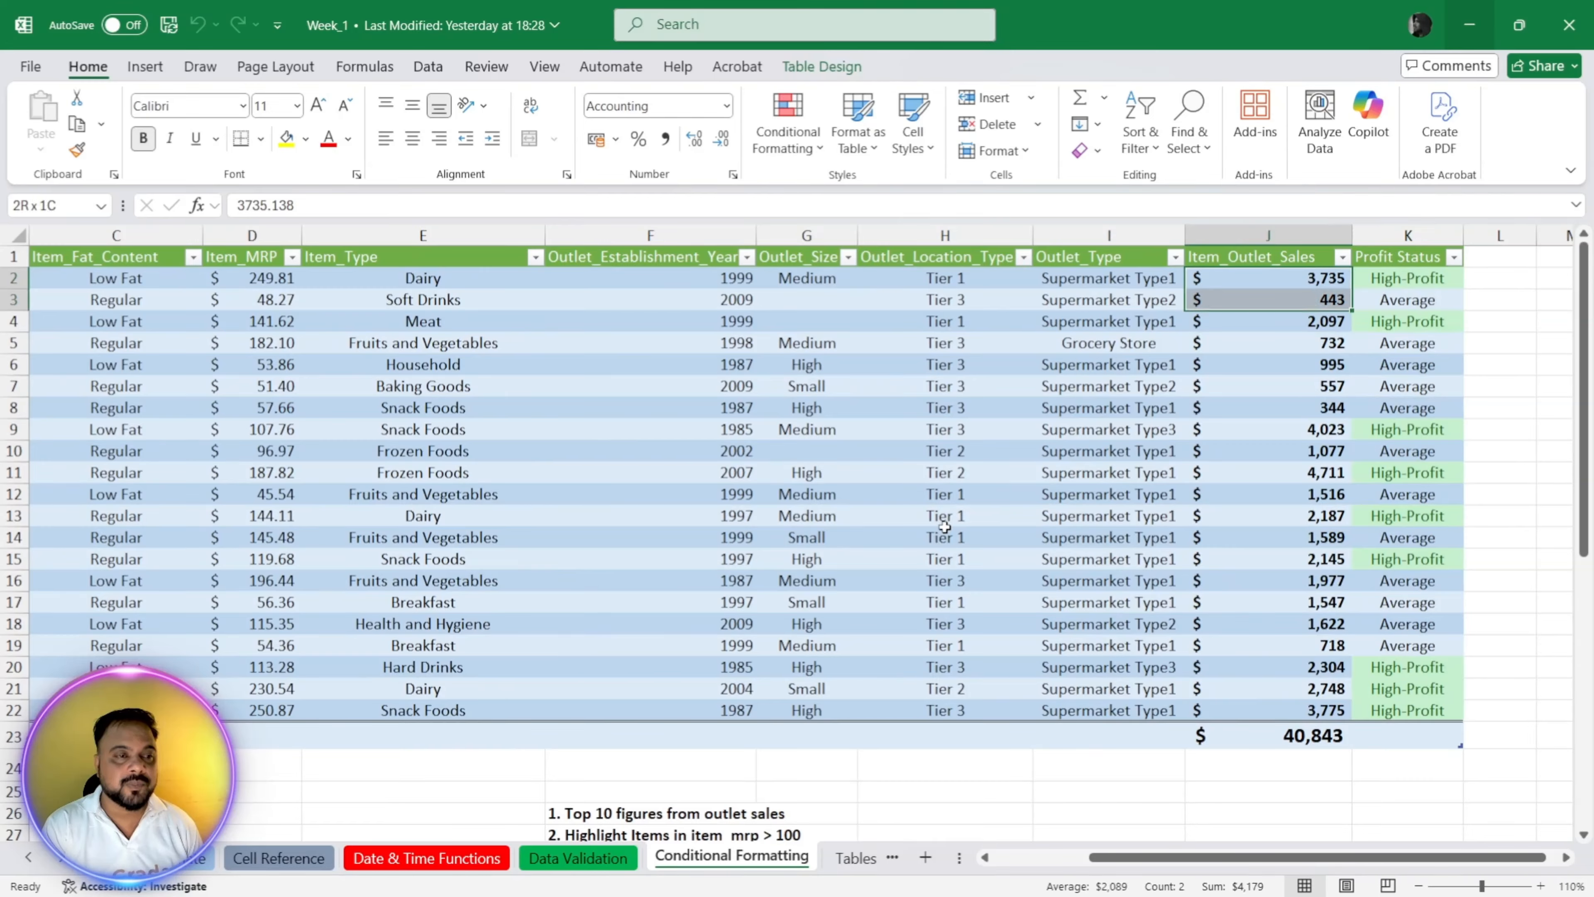
key("shift+Down")
key("shift+Down")
key("shift+Down")
key("shift+Down")
key("shift+Down")
key("shift+Down")
key("shift+Down")
key("shift+Down")
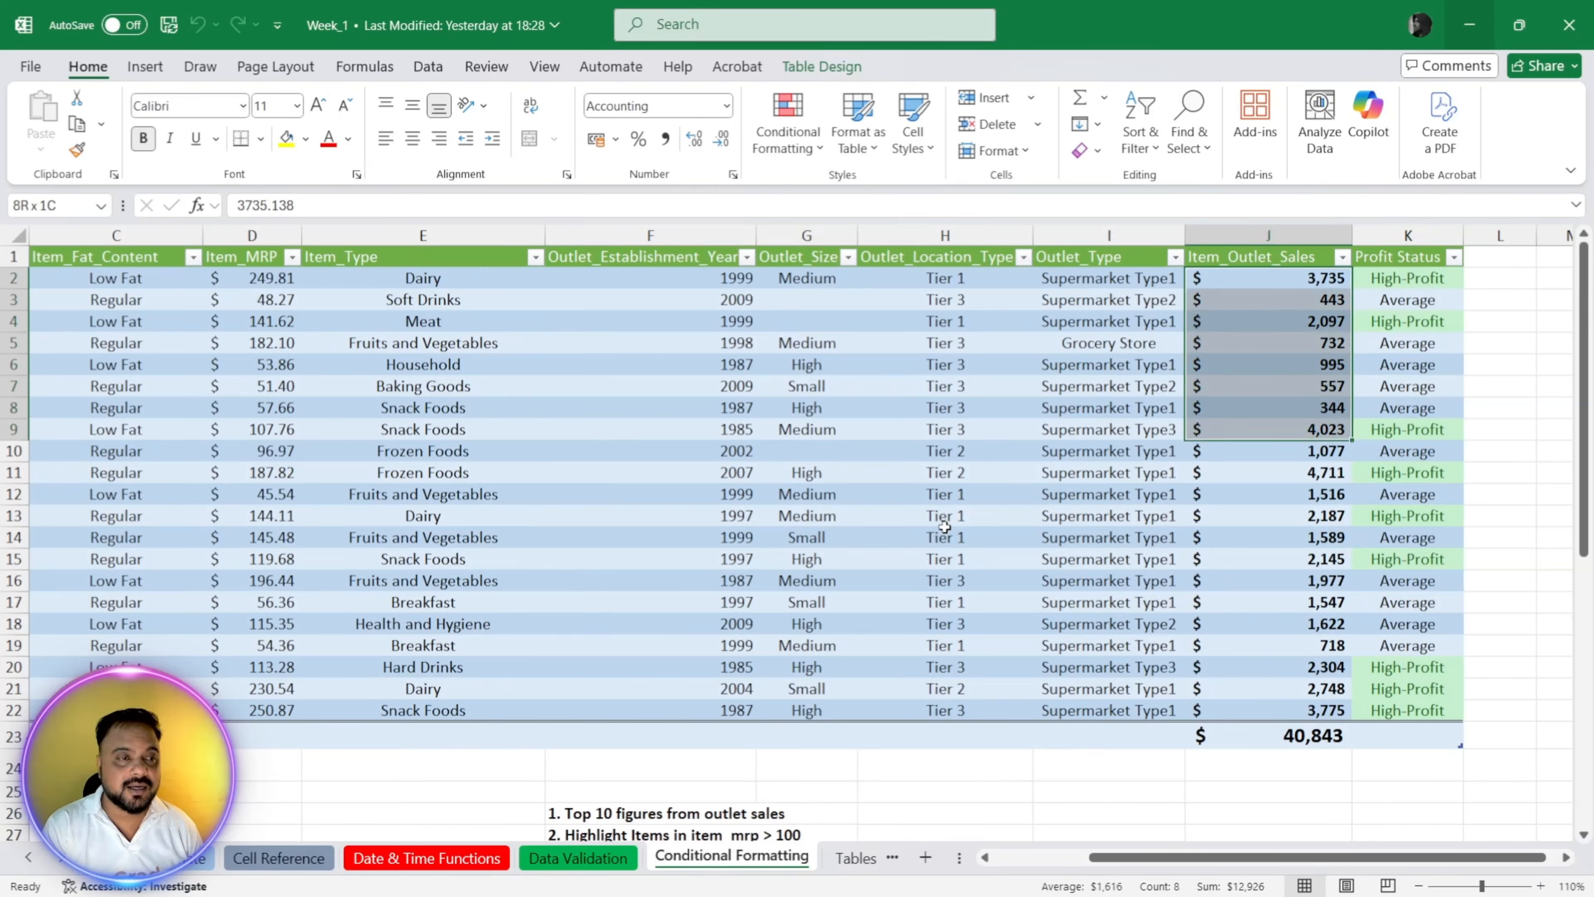
key("shift+Down")
key("shift+Down")
key("shift+Down")
key("shift+Down")
key("shift+Down")
key("shift+Down")
key("shift+Down")
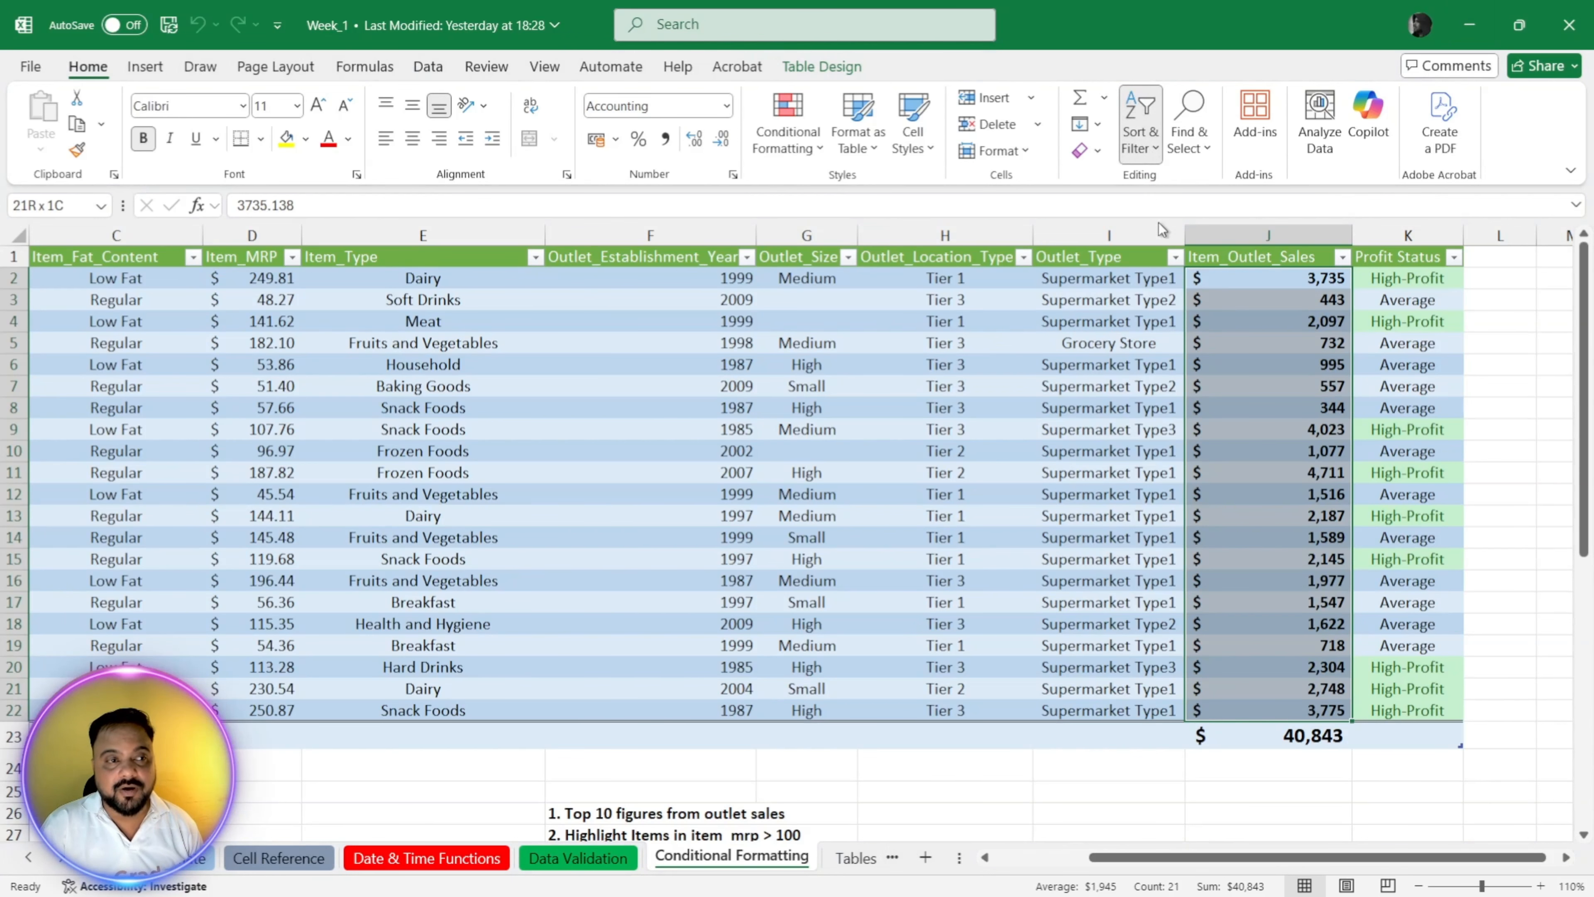
left_click(1202, 196)
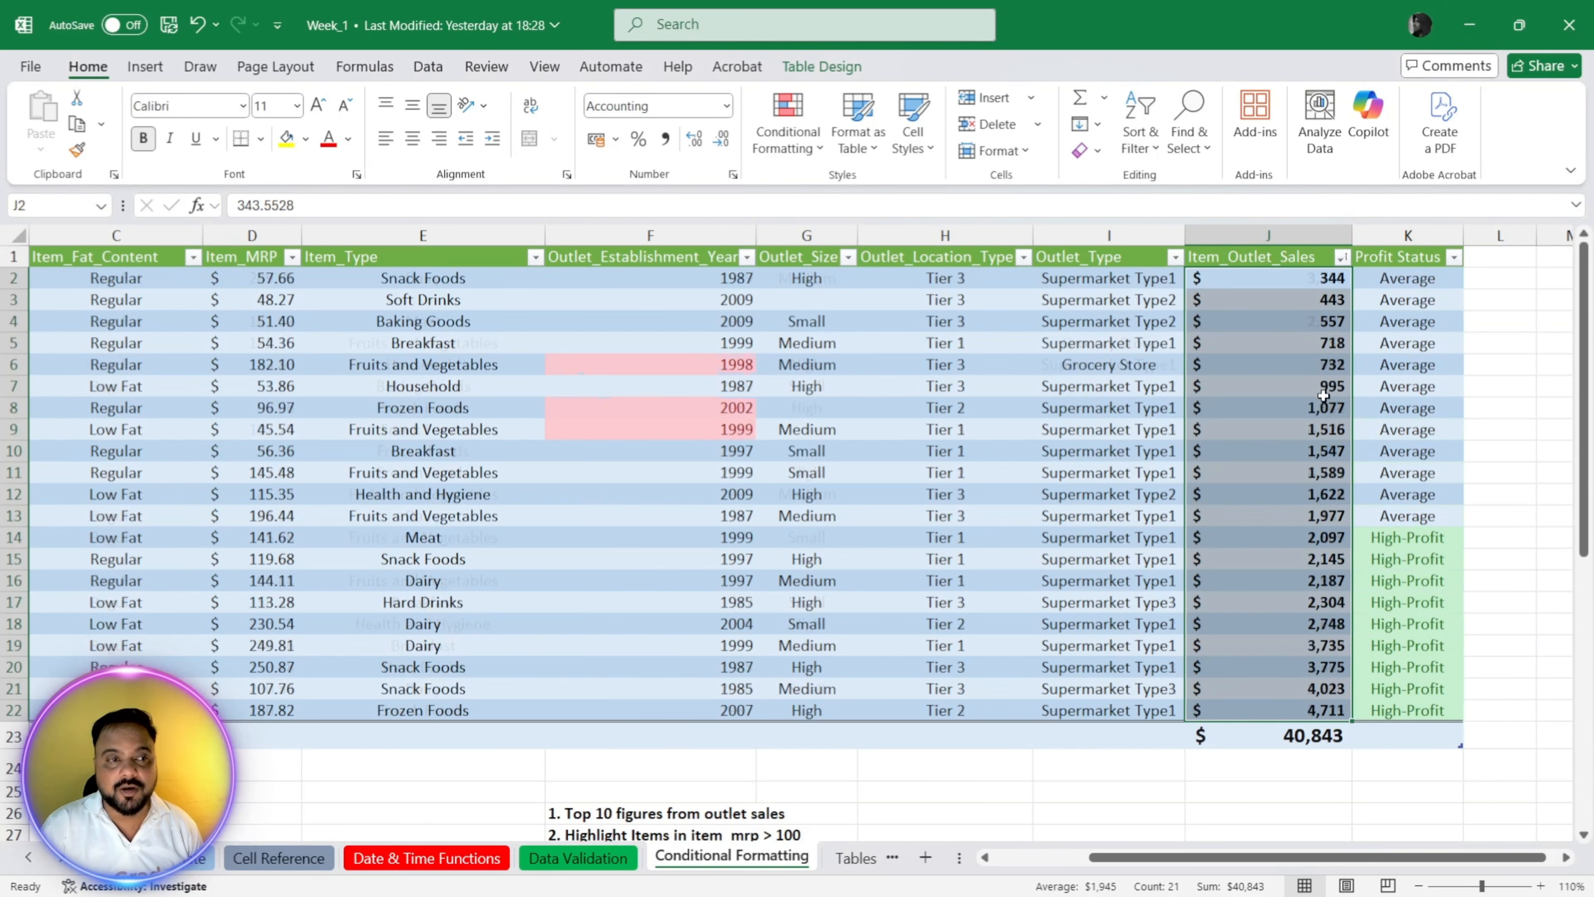
left_click(1133, 131)
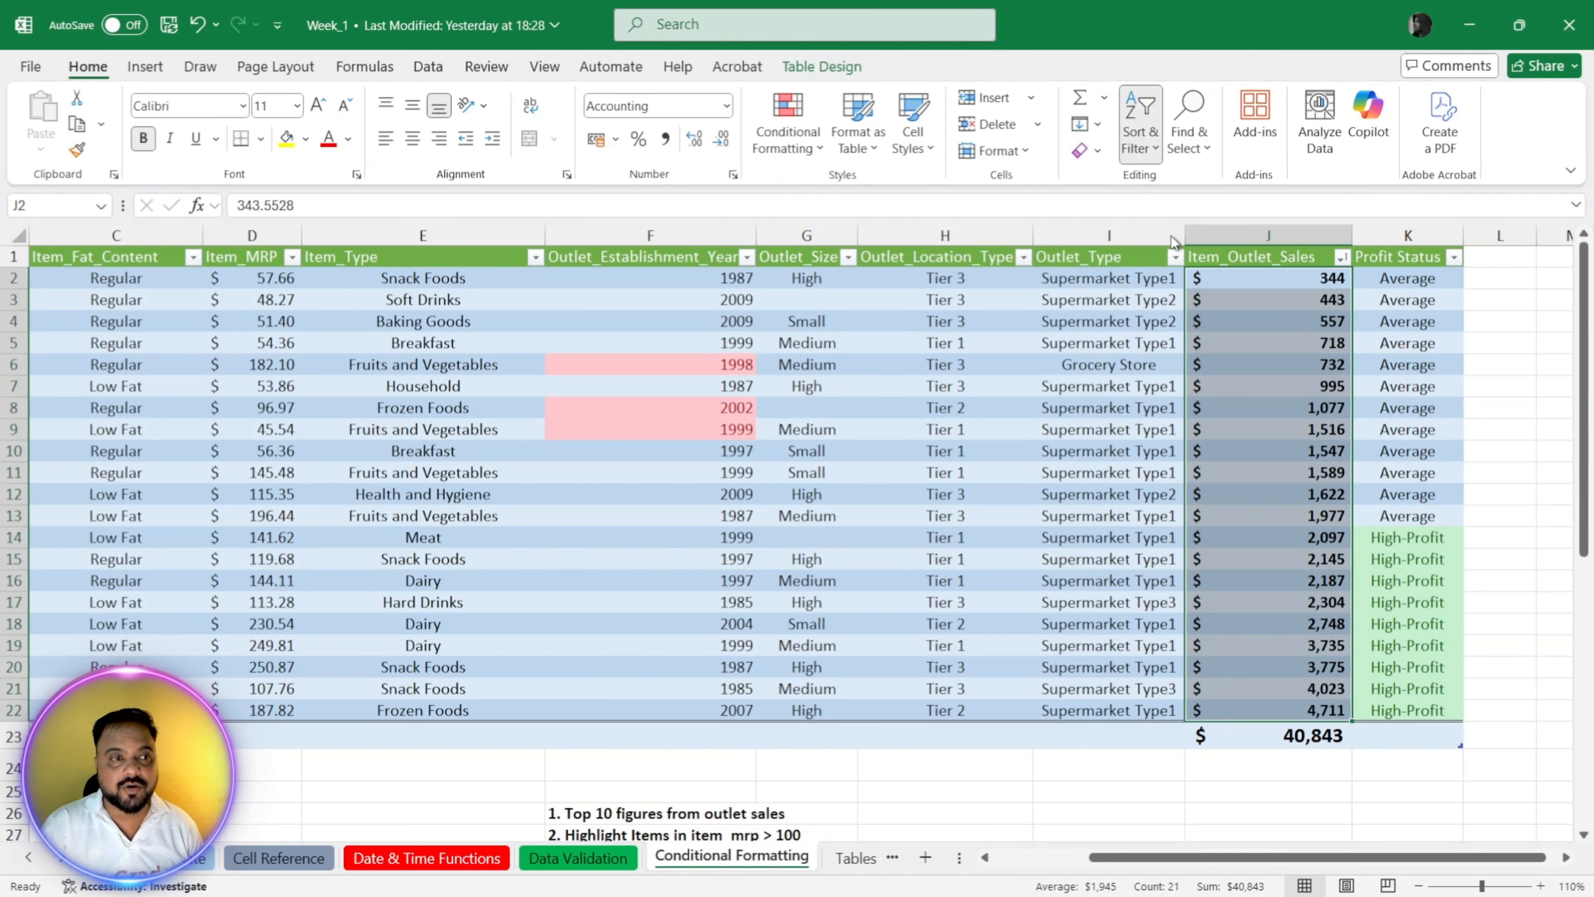
left_click(1188, 226)
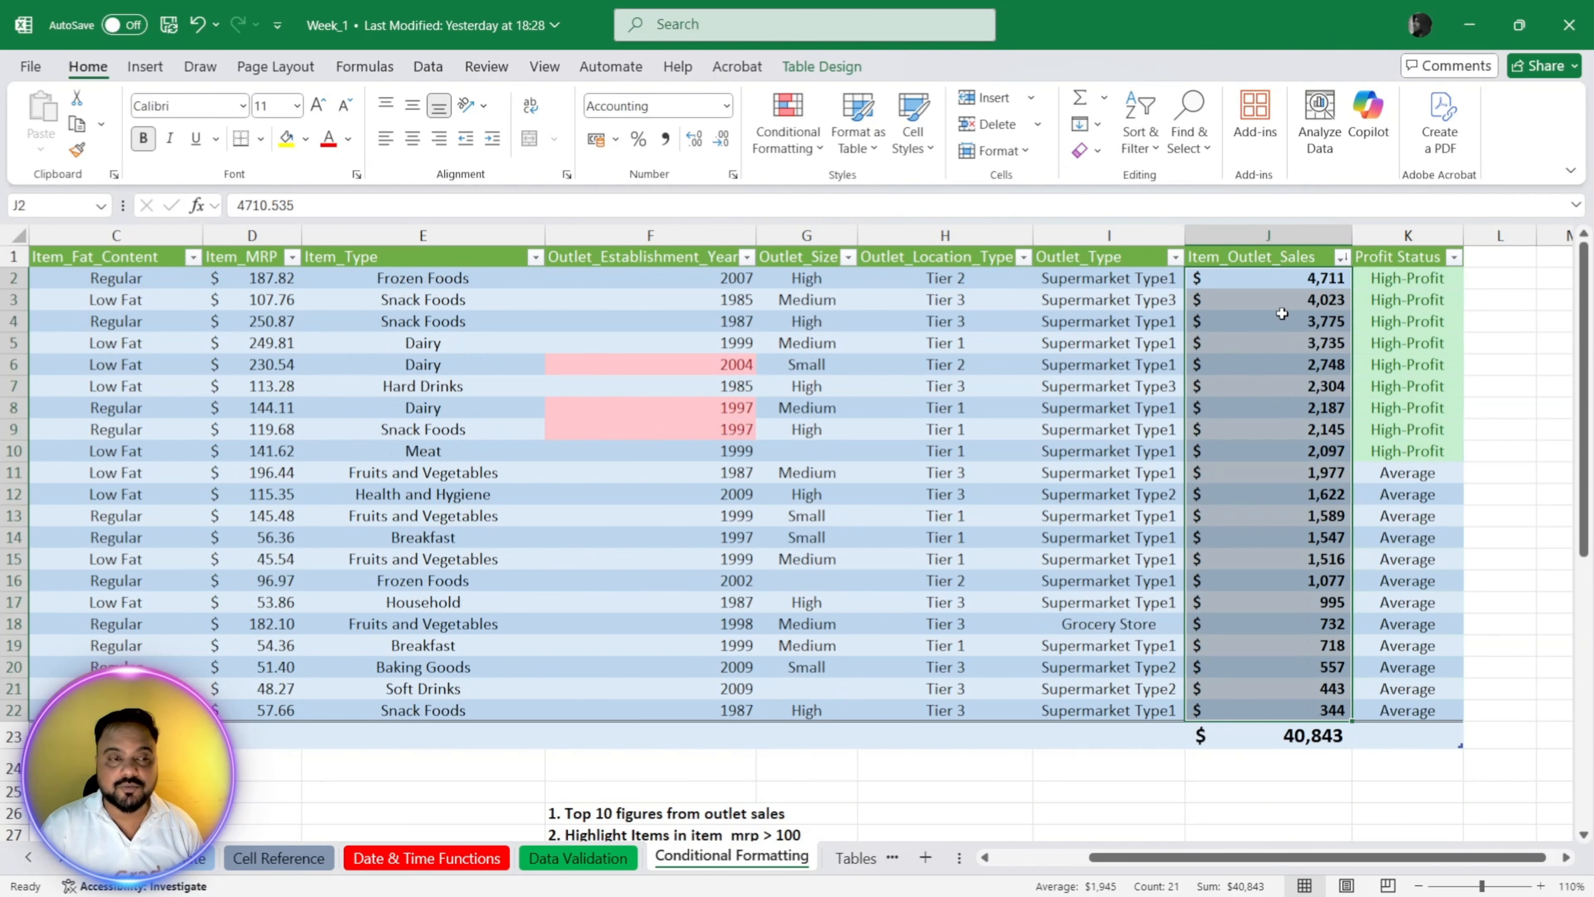
Step: Select the ten highest Item_Outlet_Sales values, J2:J11, in the sorted table
left_click(1280, 277)
key("shift+Down")
key("shift+Down")
key("shift+Down")
key("shift+Down")
key("shift+Down")
key("shift+Down")
key("shift+Down")
key("shift+Down")
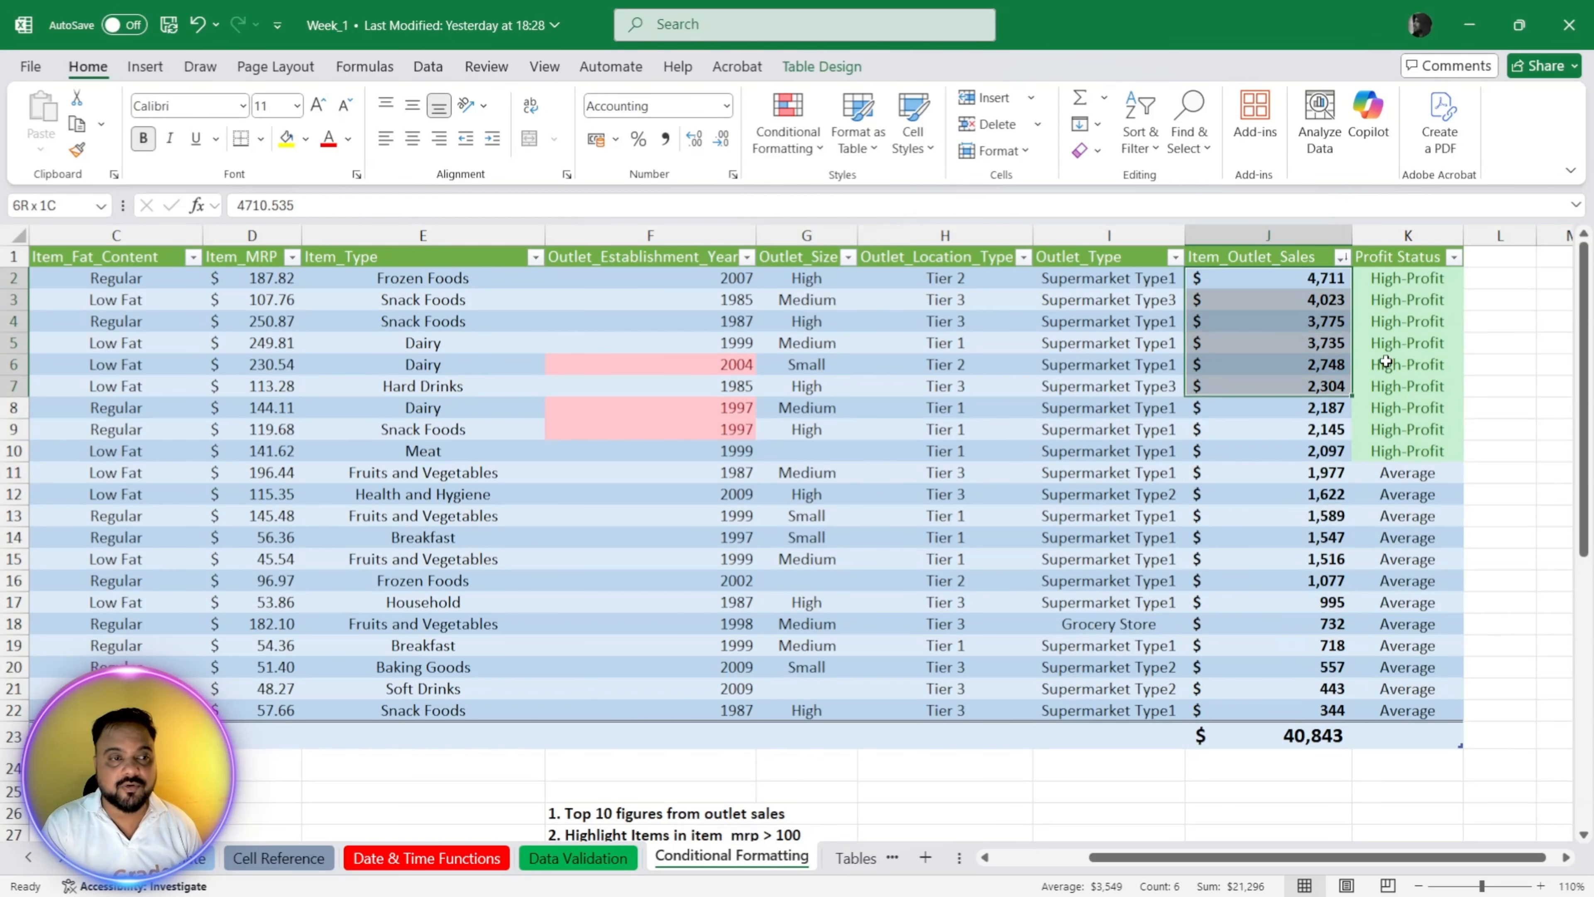
key("shift+Down")
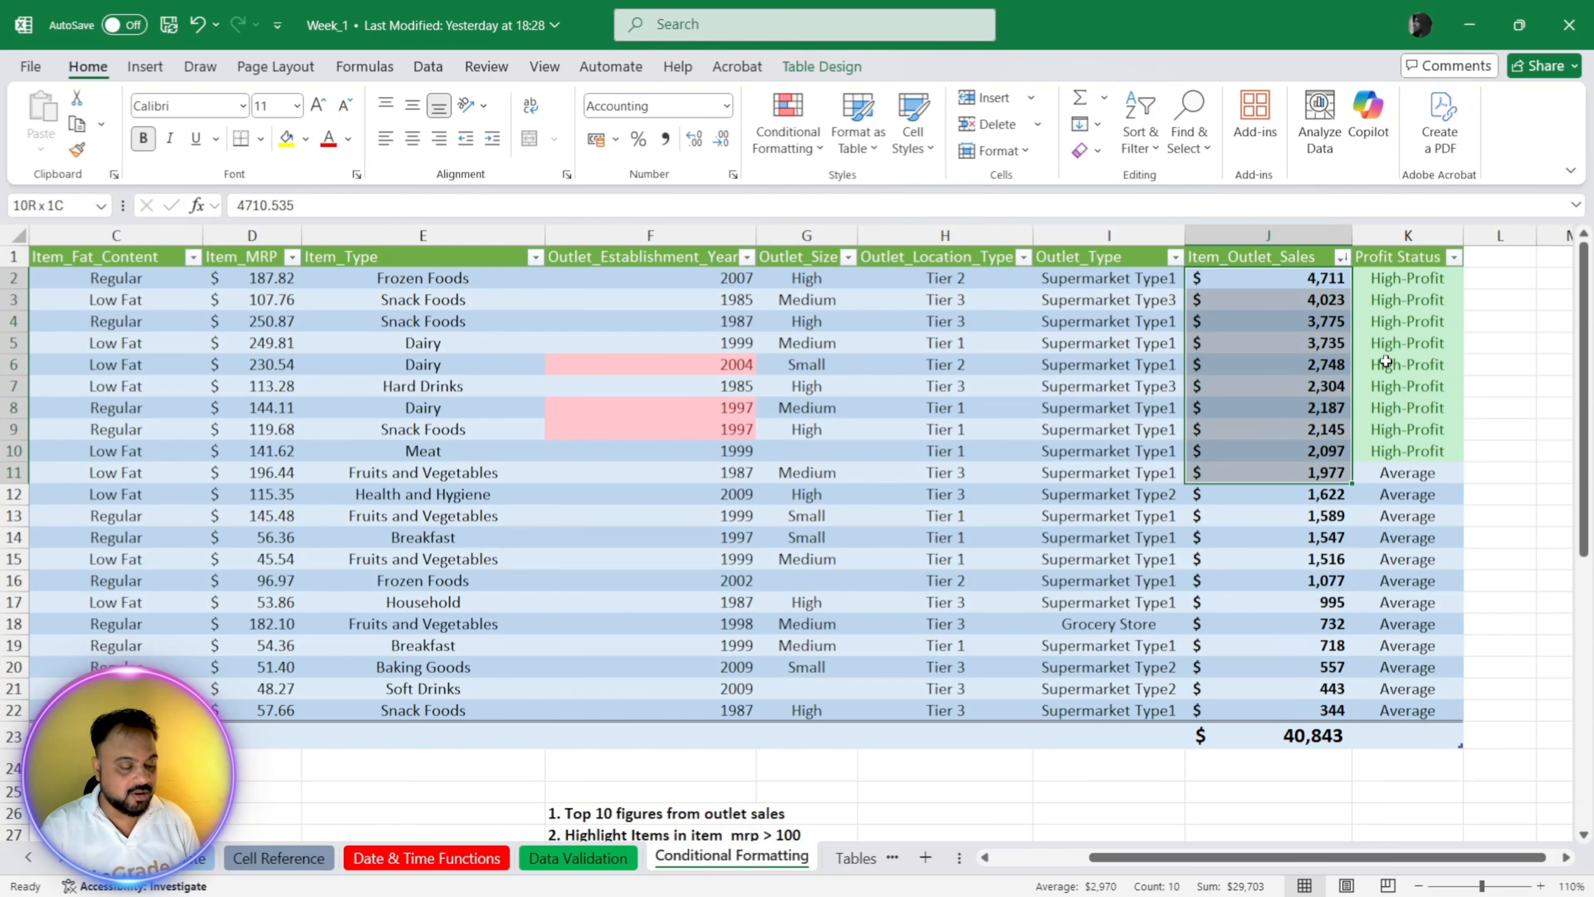
Step: Undo both sorts to restore the table's original row order
key("ctrl+z")
key("ctrl+z")
key("ctrl+z")
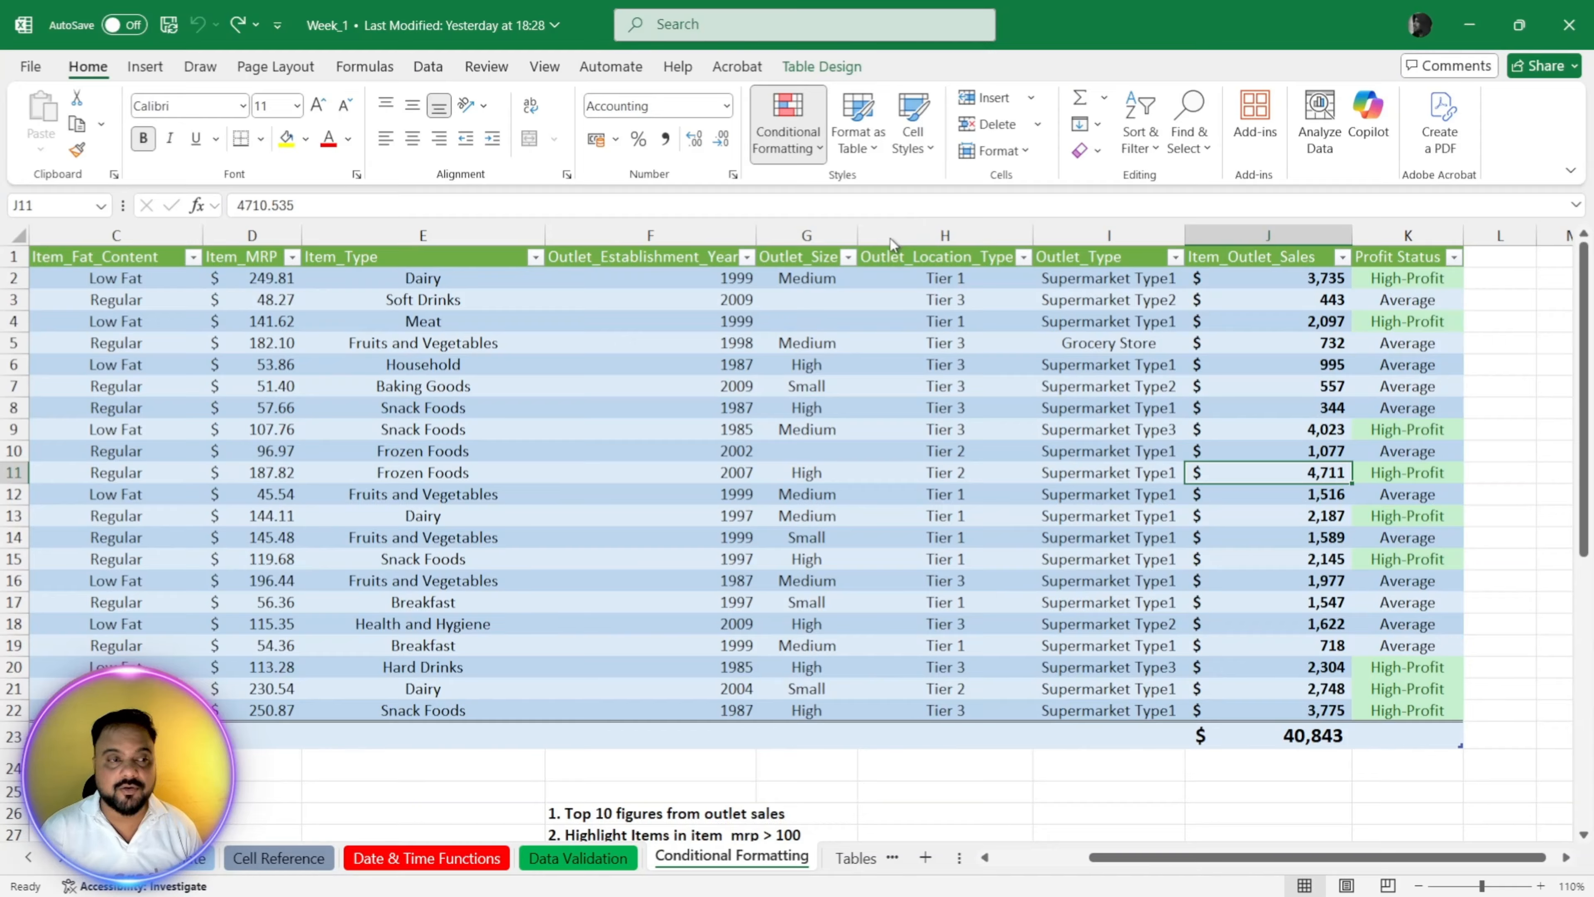
Step: Highlight the top 10 Item_Outlet_Sales values in J2:J22 with yellow fill and dark yellow text, and undo the rule
left_click(1024, 234)
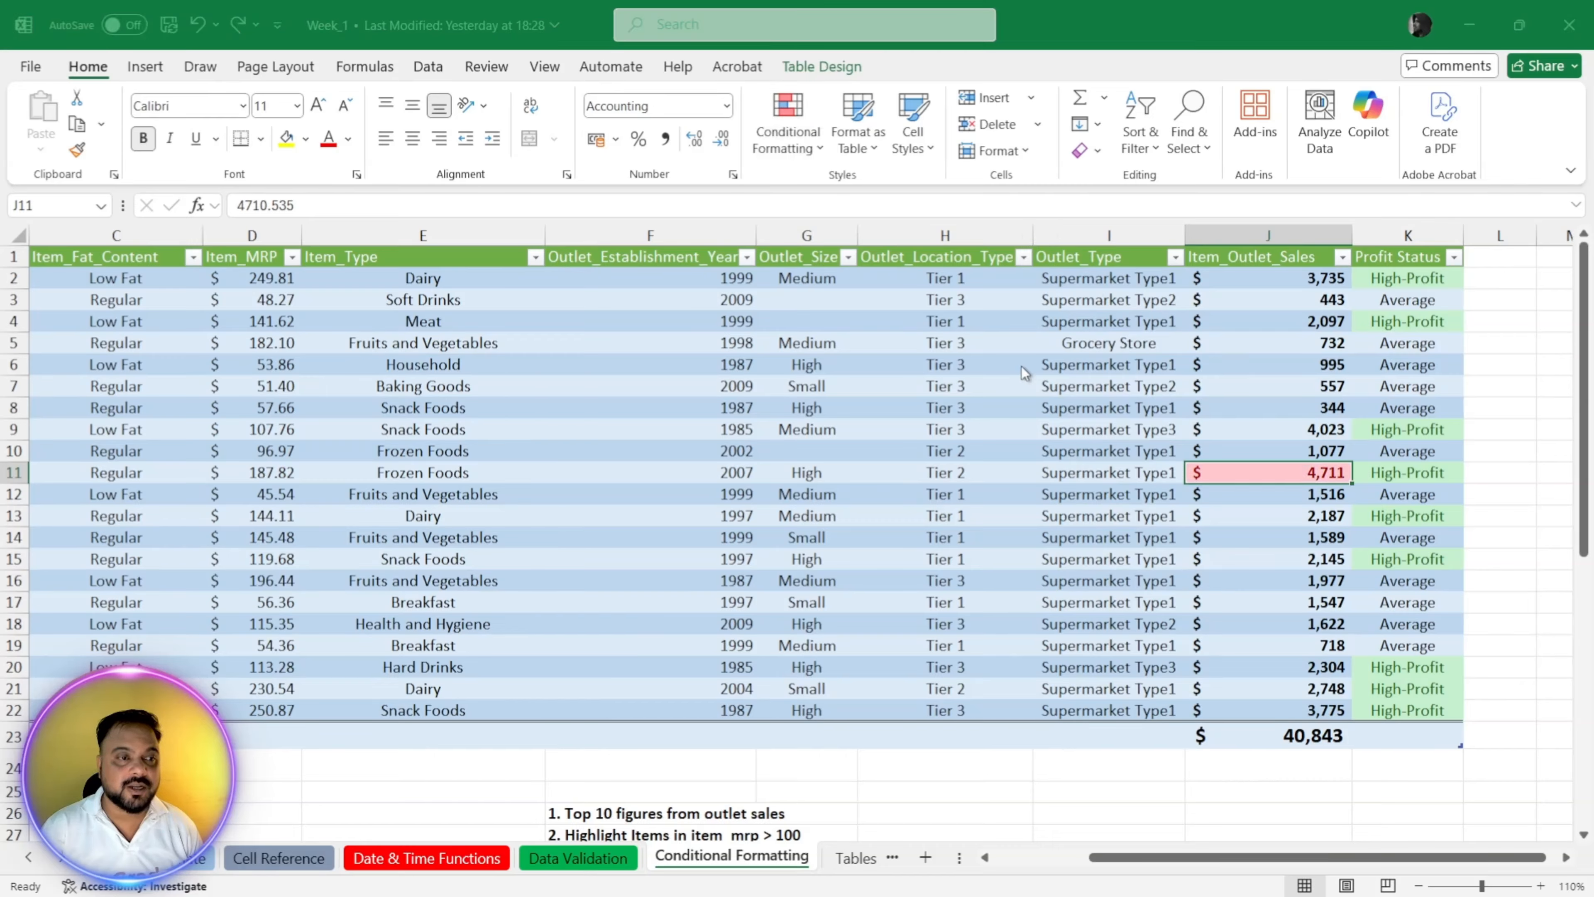
key("Escape")
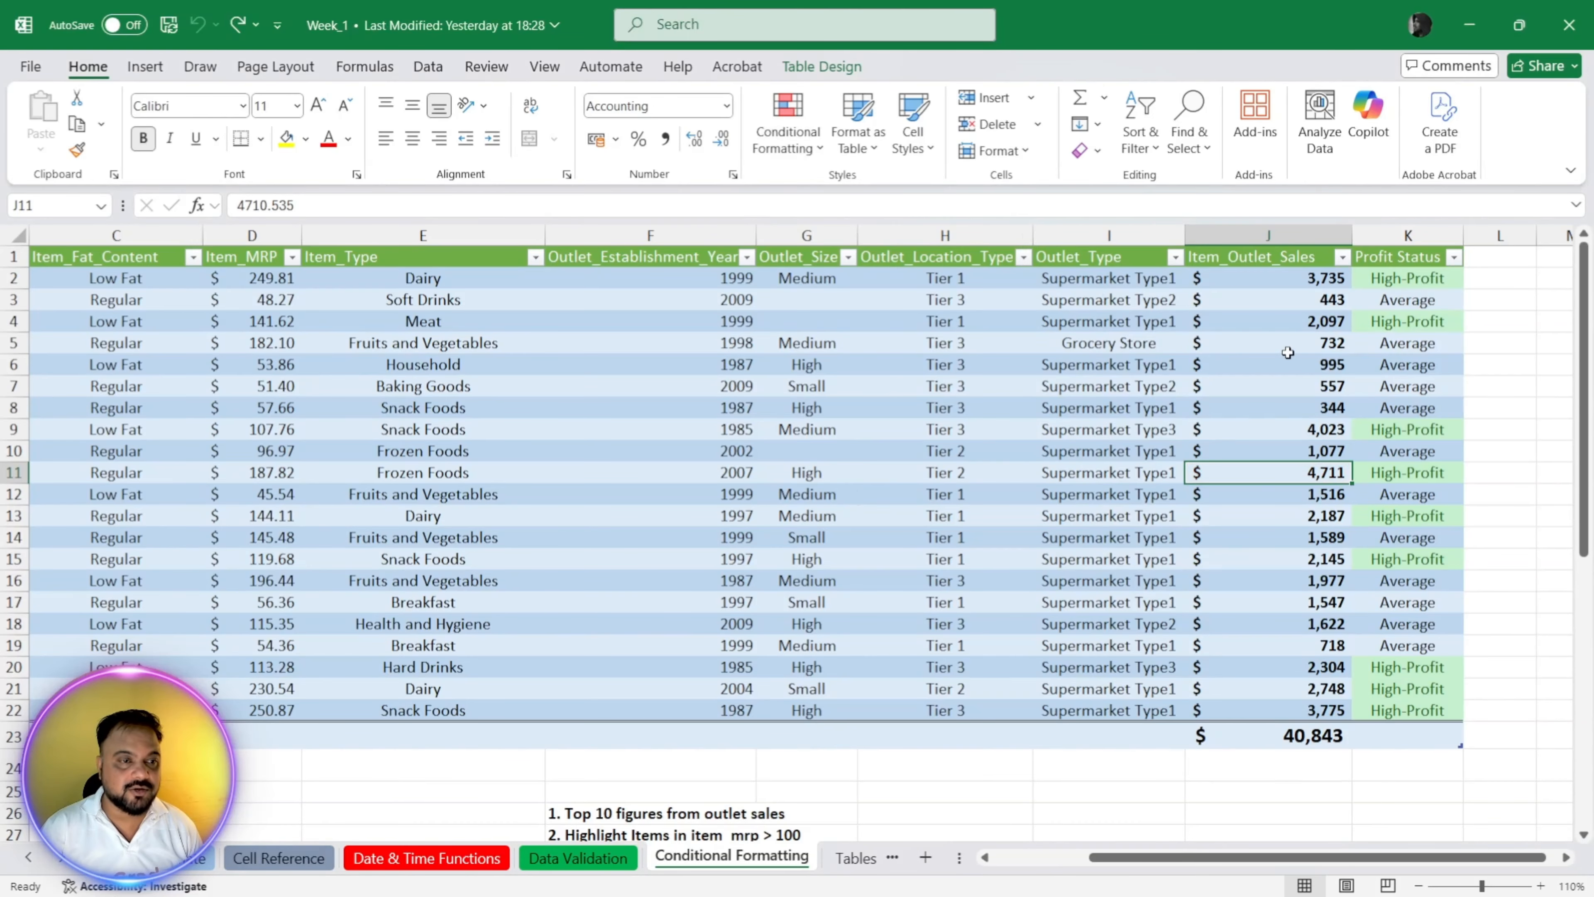
left_click(1296, 520)
left_click_drag(1315, 284, 1288, 704)
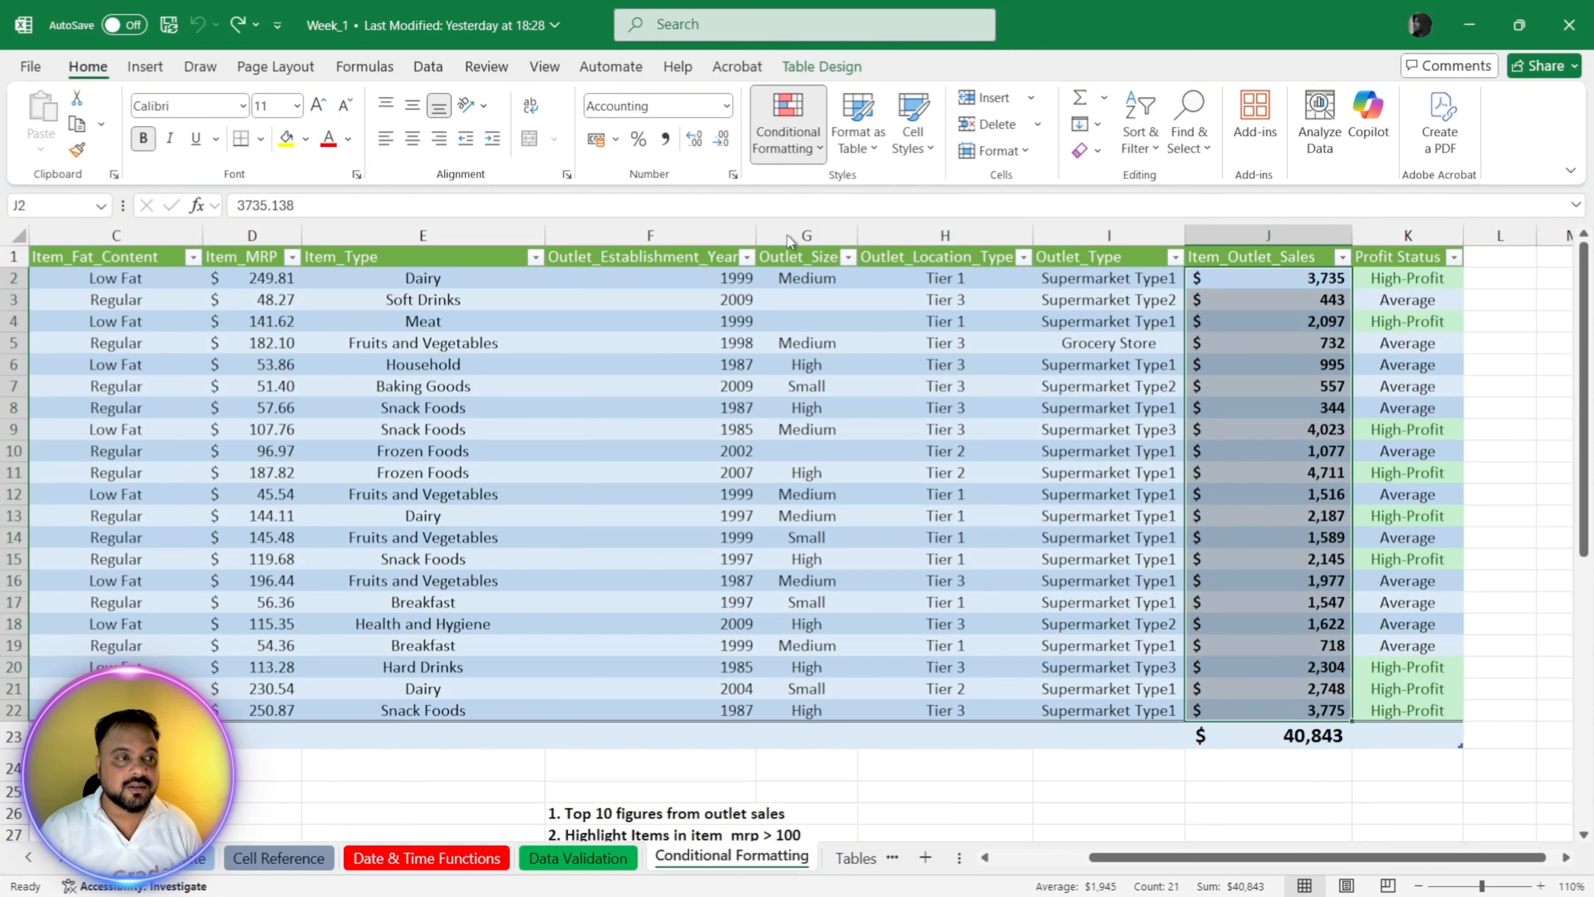
left_click(1060, 258)
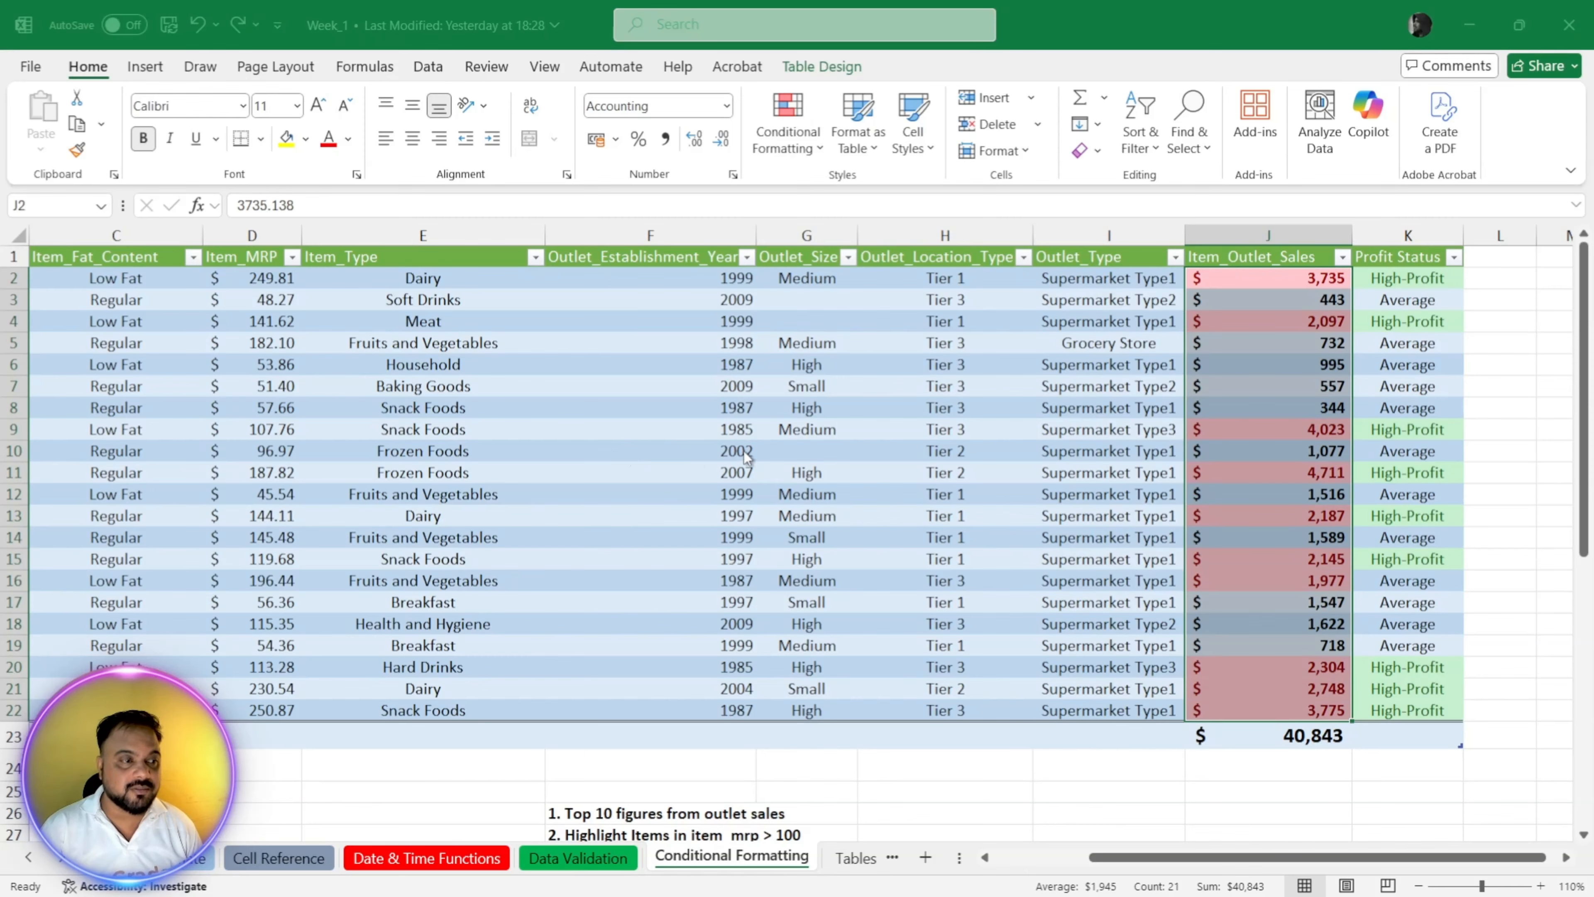
left_click(823, 497)
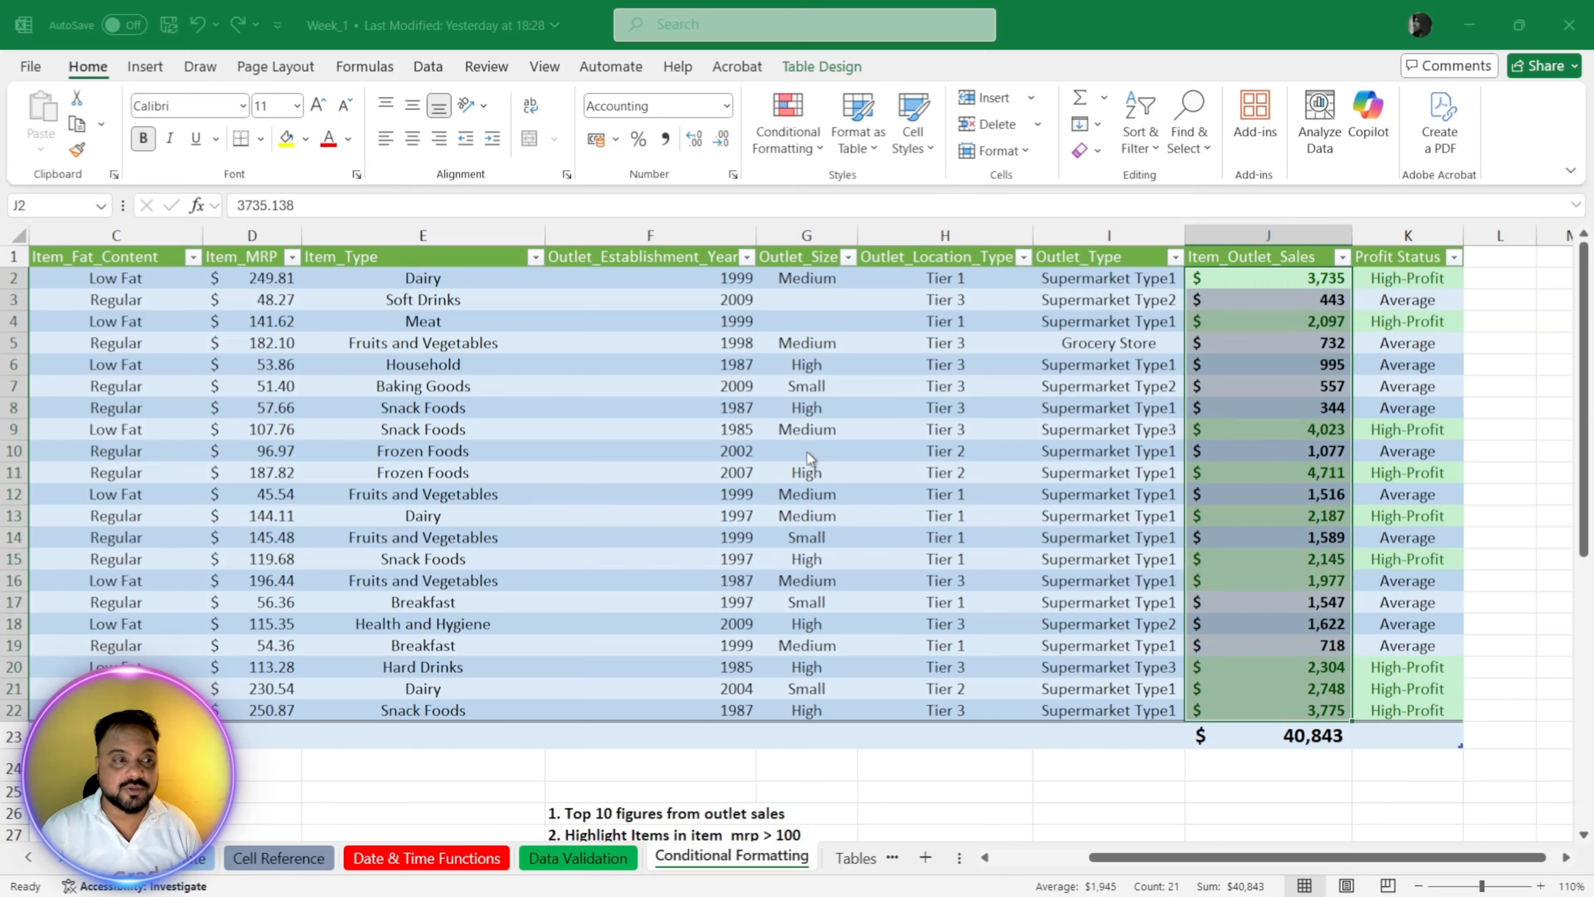
left_click(744, 486)
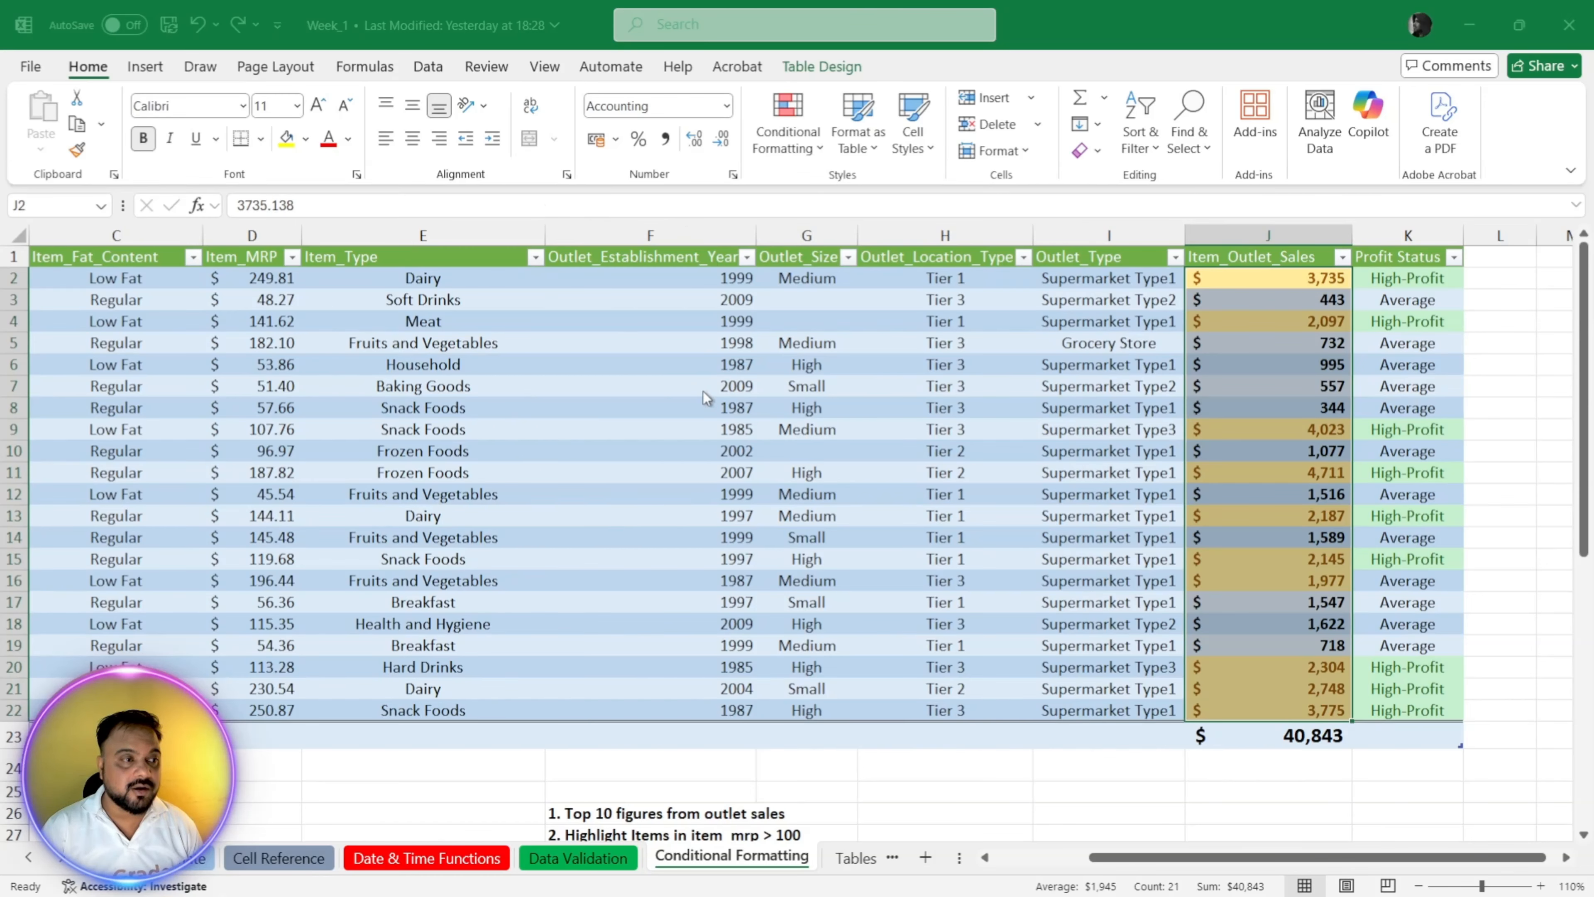
left_click(843, 695)
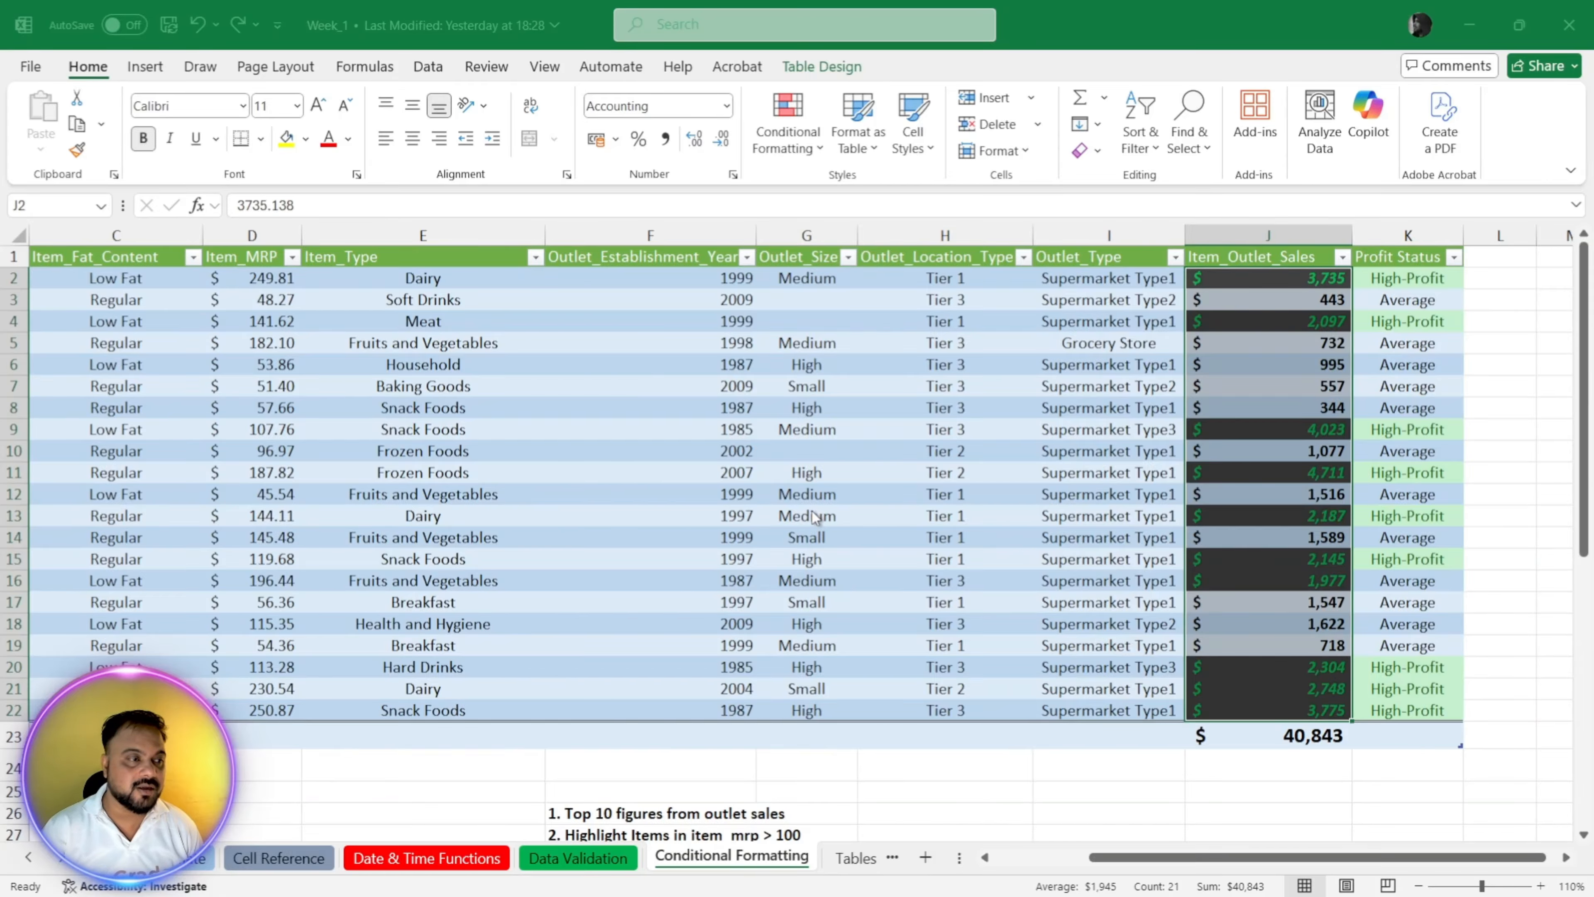
left_click(785, 491)
left_click(764, 492)
left_click(1144, 643)
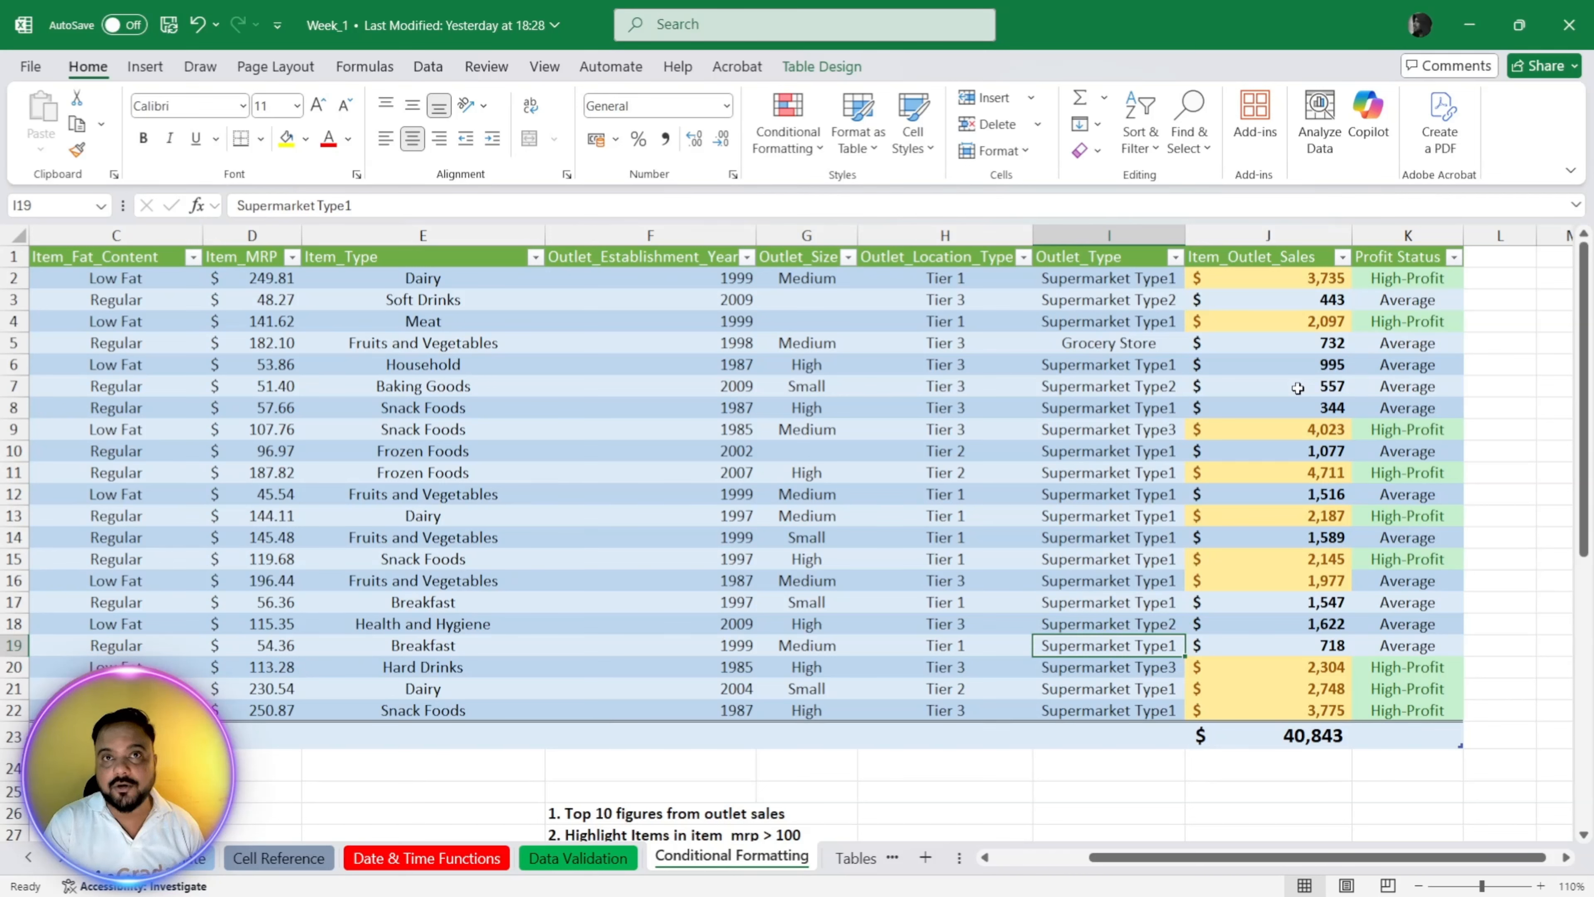
left_click(1224, 391)
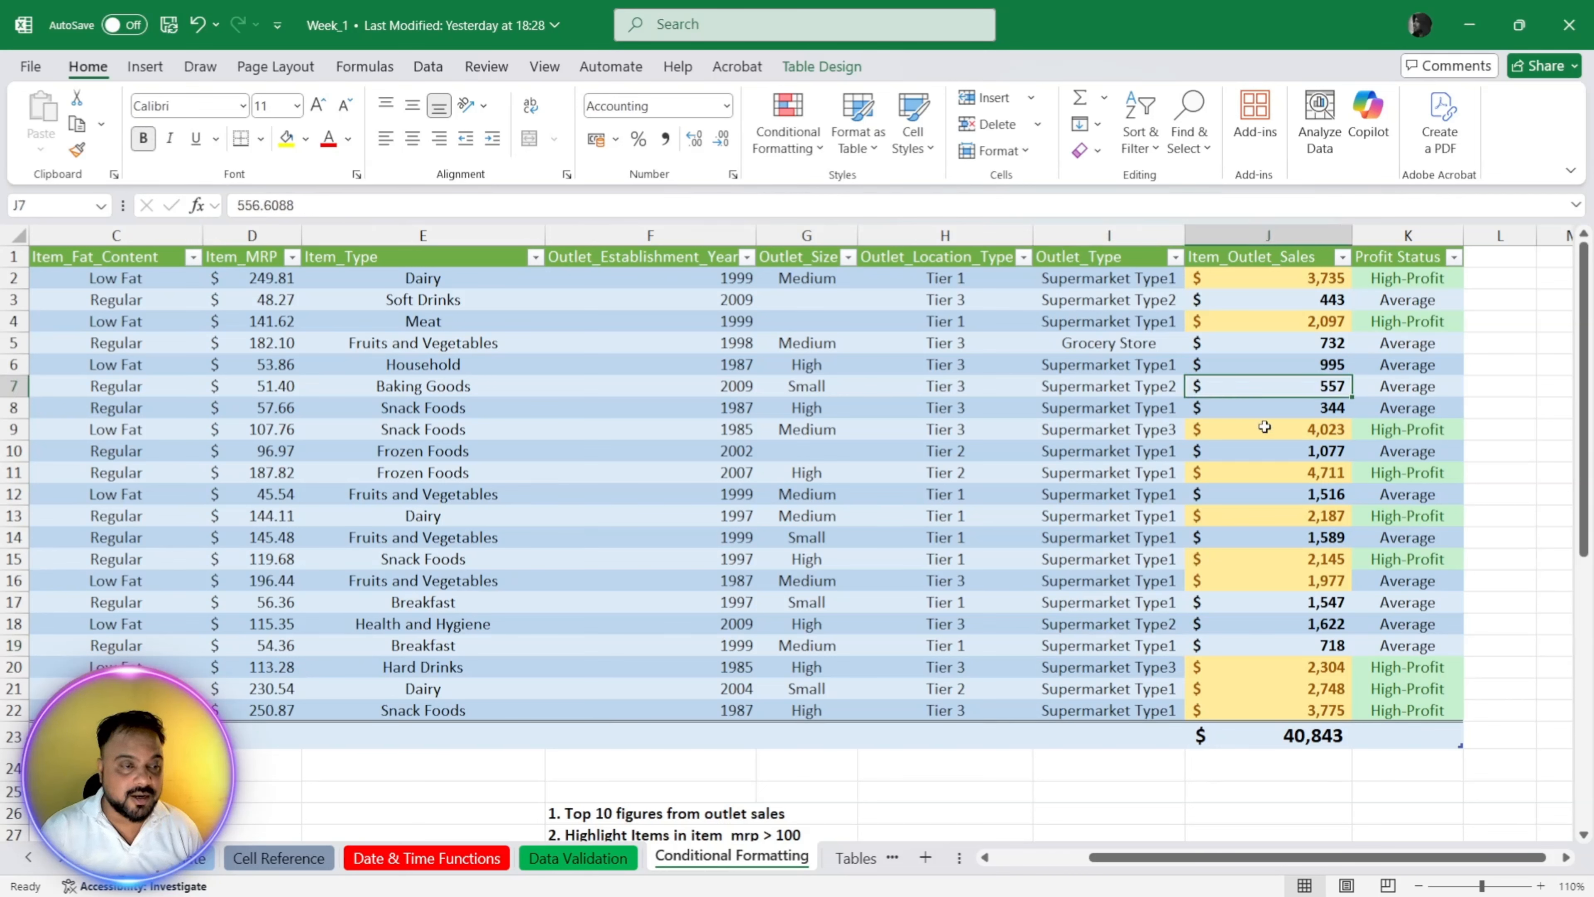
key("ctrl+z")
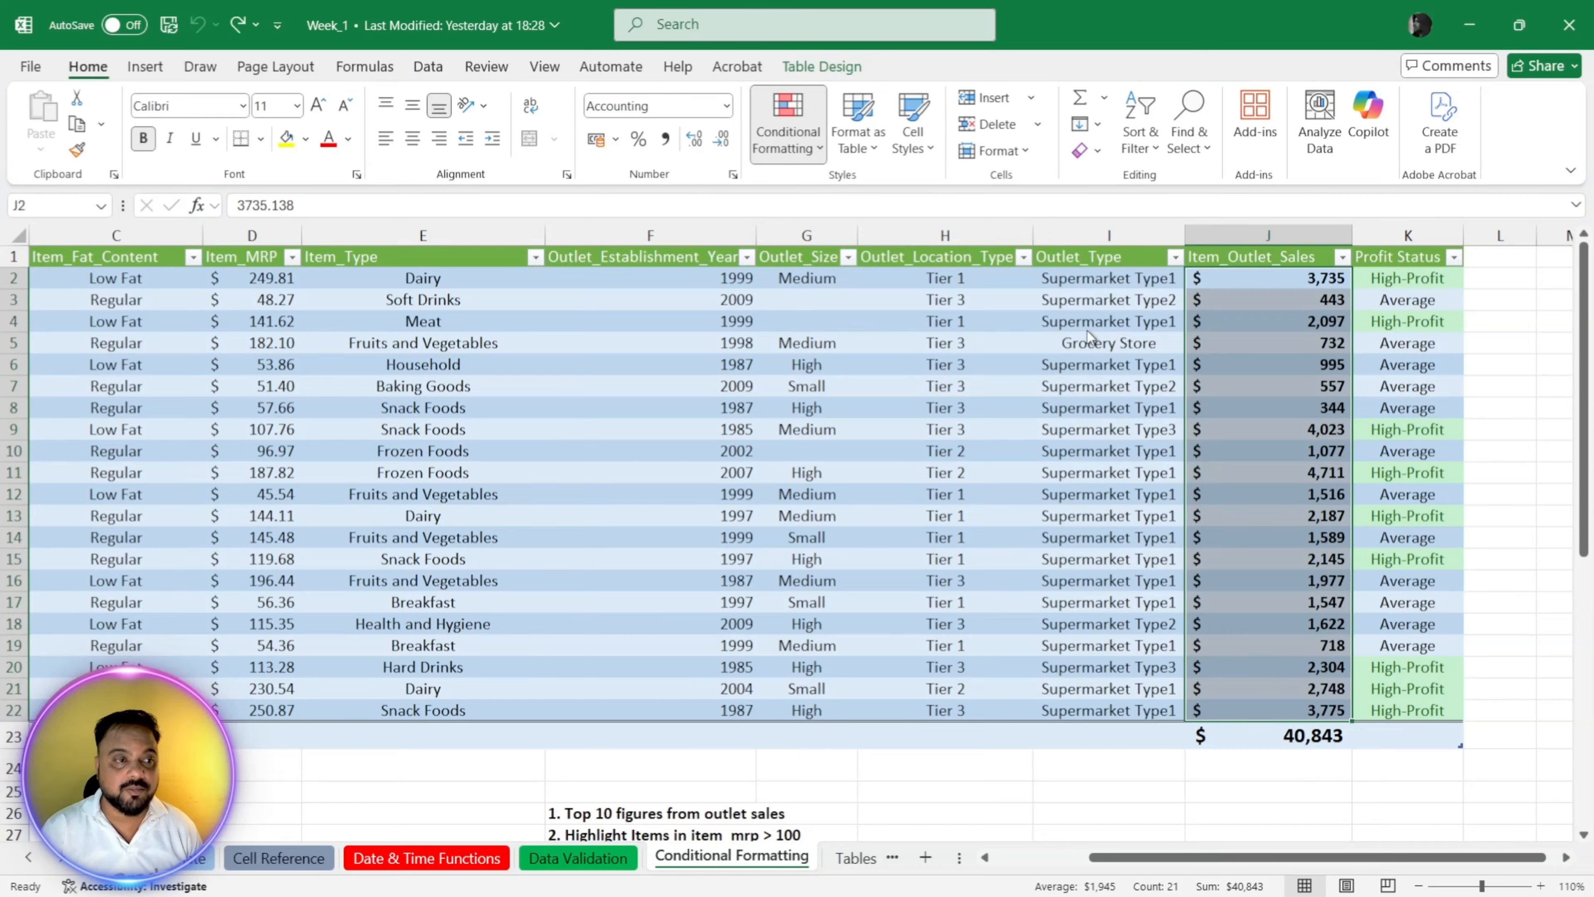
Step: Highlight the five lowest Item_Outlet_Sales values in J2:J22 with light red fill and dark red text, and undo the rule
left_click(621, 454)
left_click(621, 454)
left_click(621, 454)
left_click(621, 454)
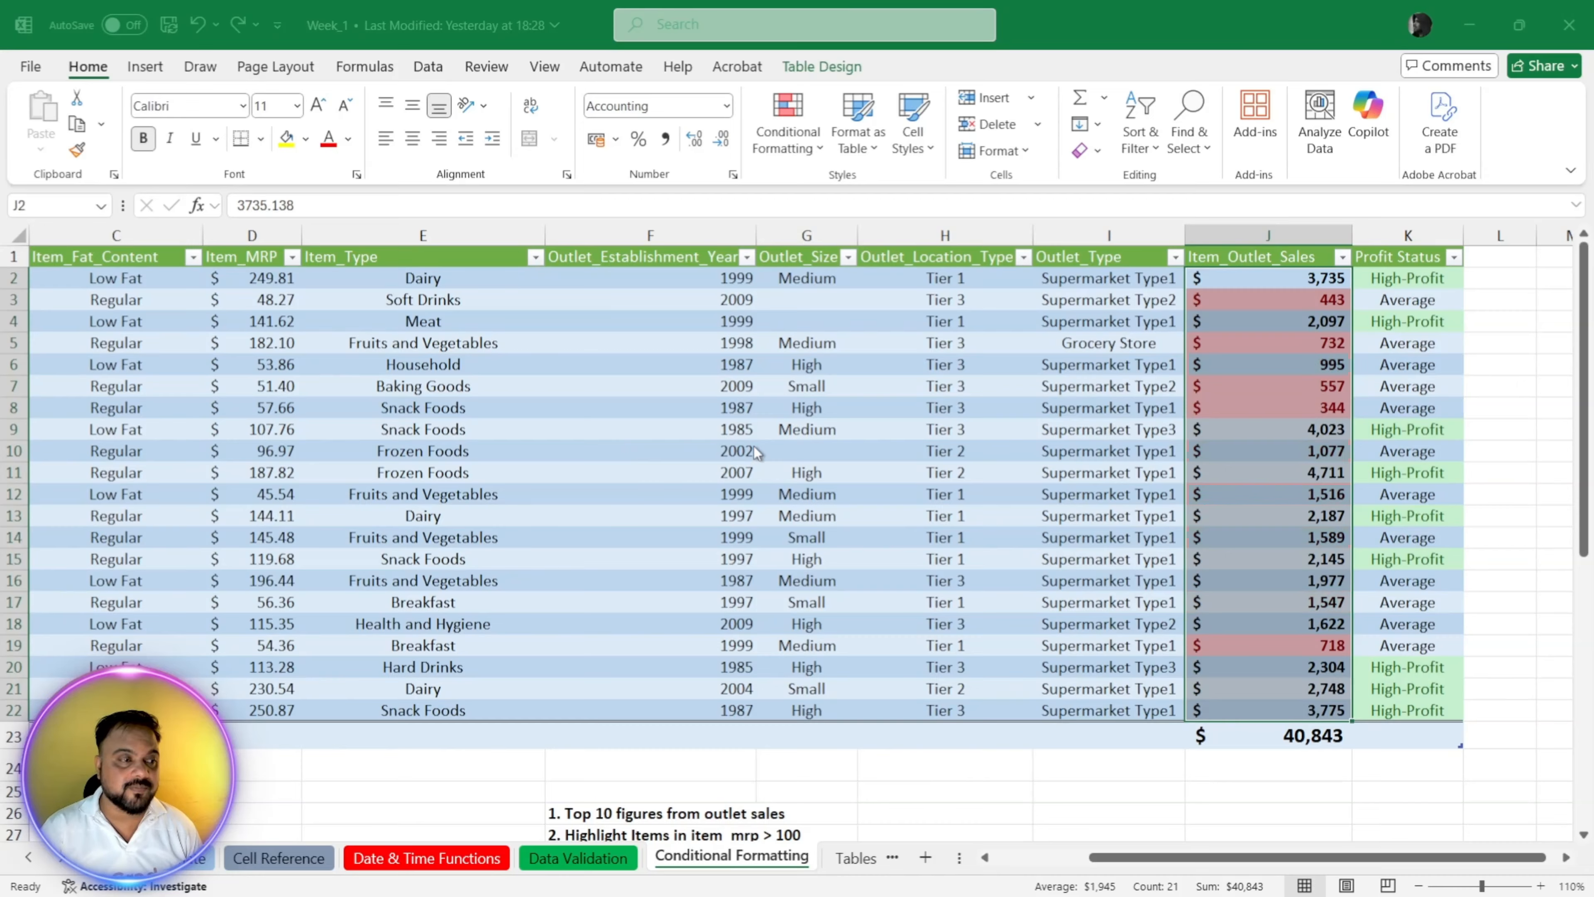
left_click(719, 504)
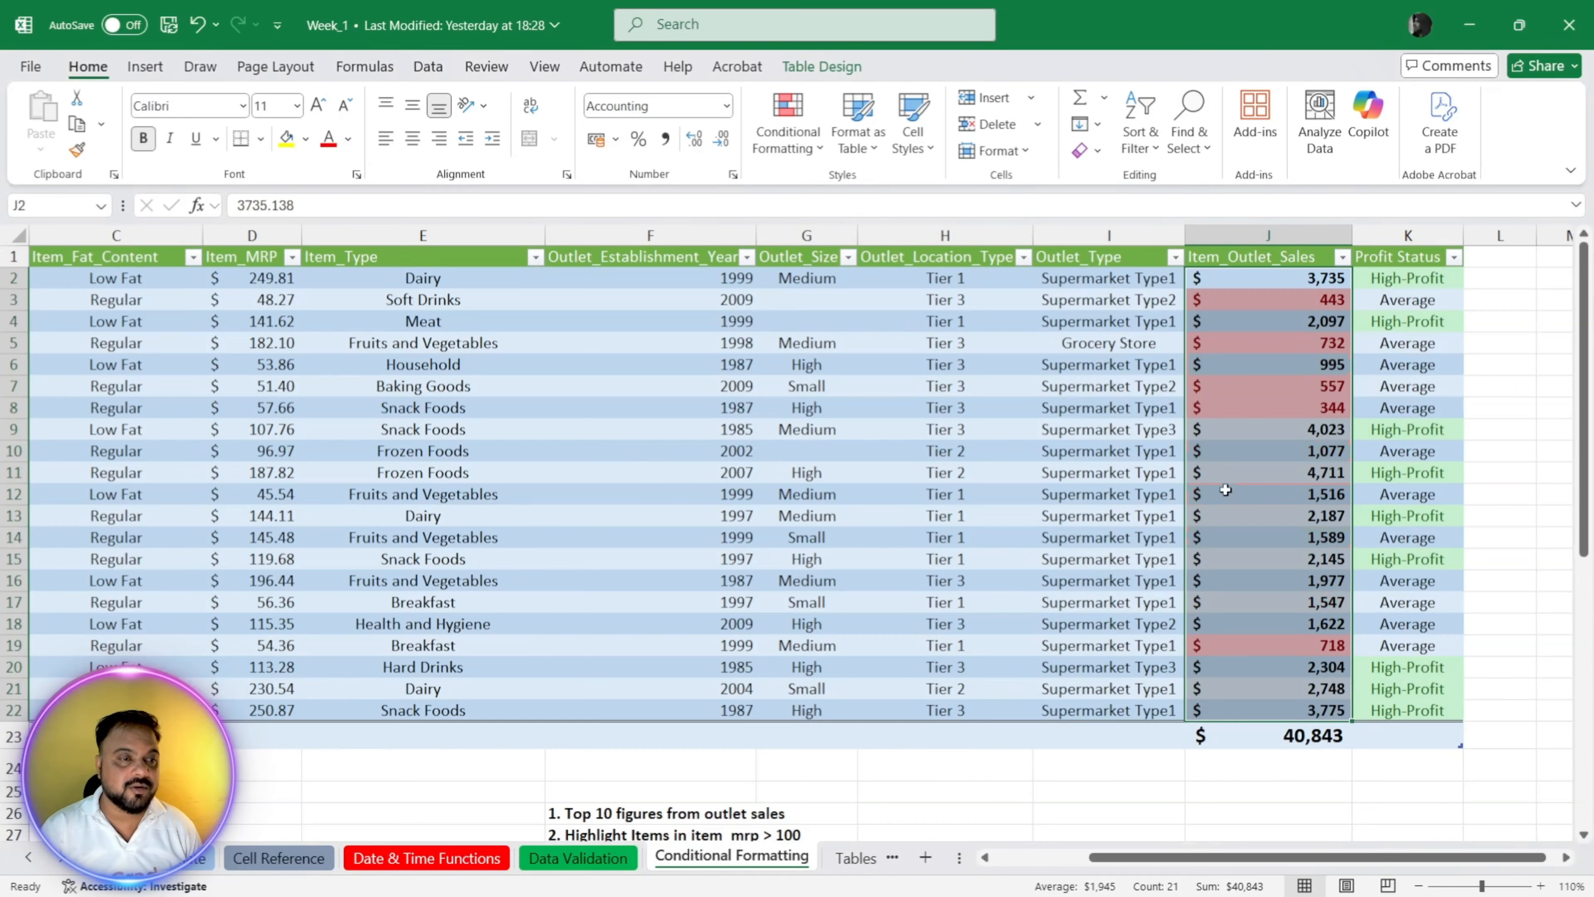
left_click(1261, 490)
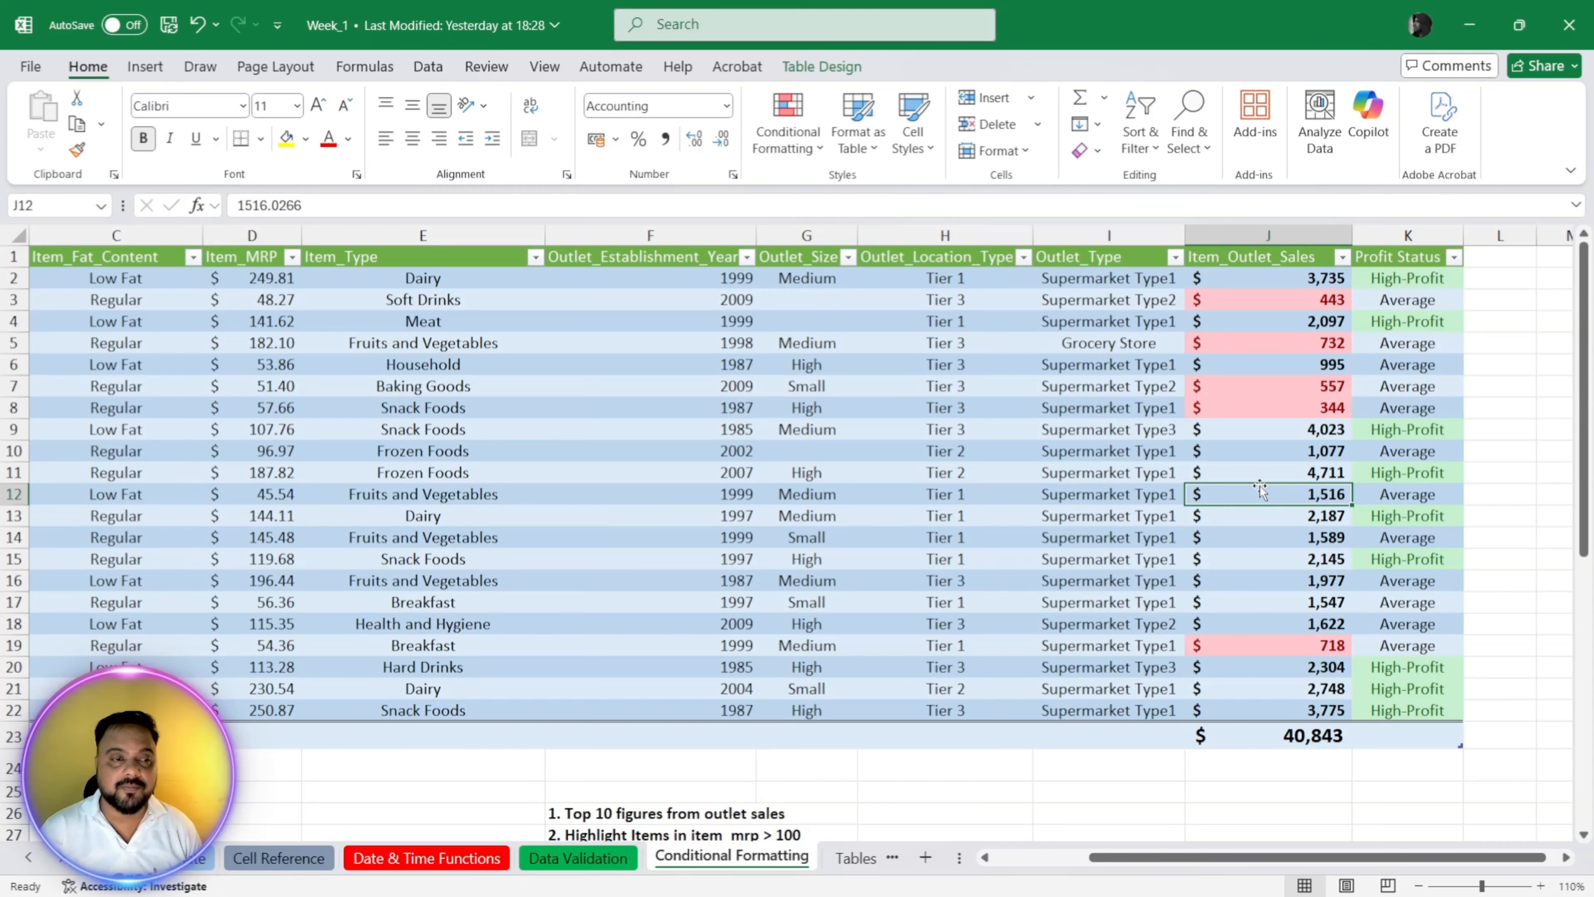
key("ctrl+z")
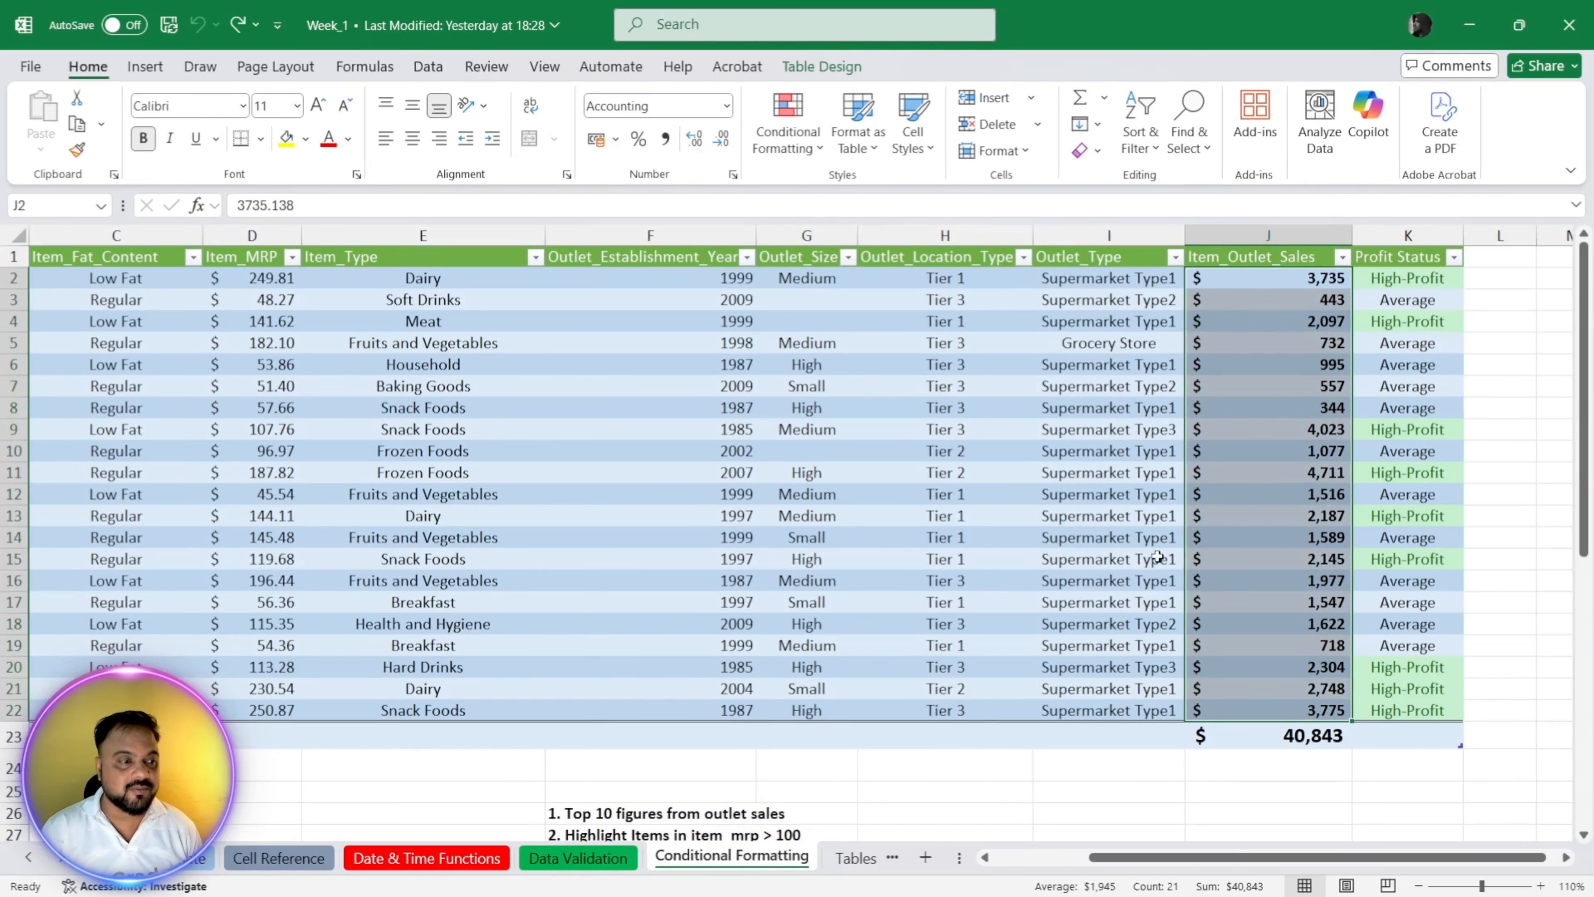
Step: Highlight the six highest Item_MRP values in D2:D22 with green fill and dark green text, and undo the rule
left_click(568, 563)
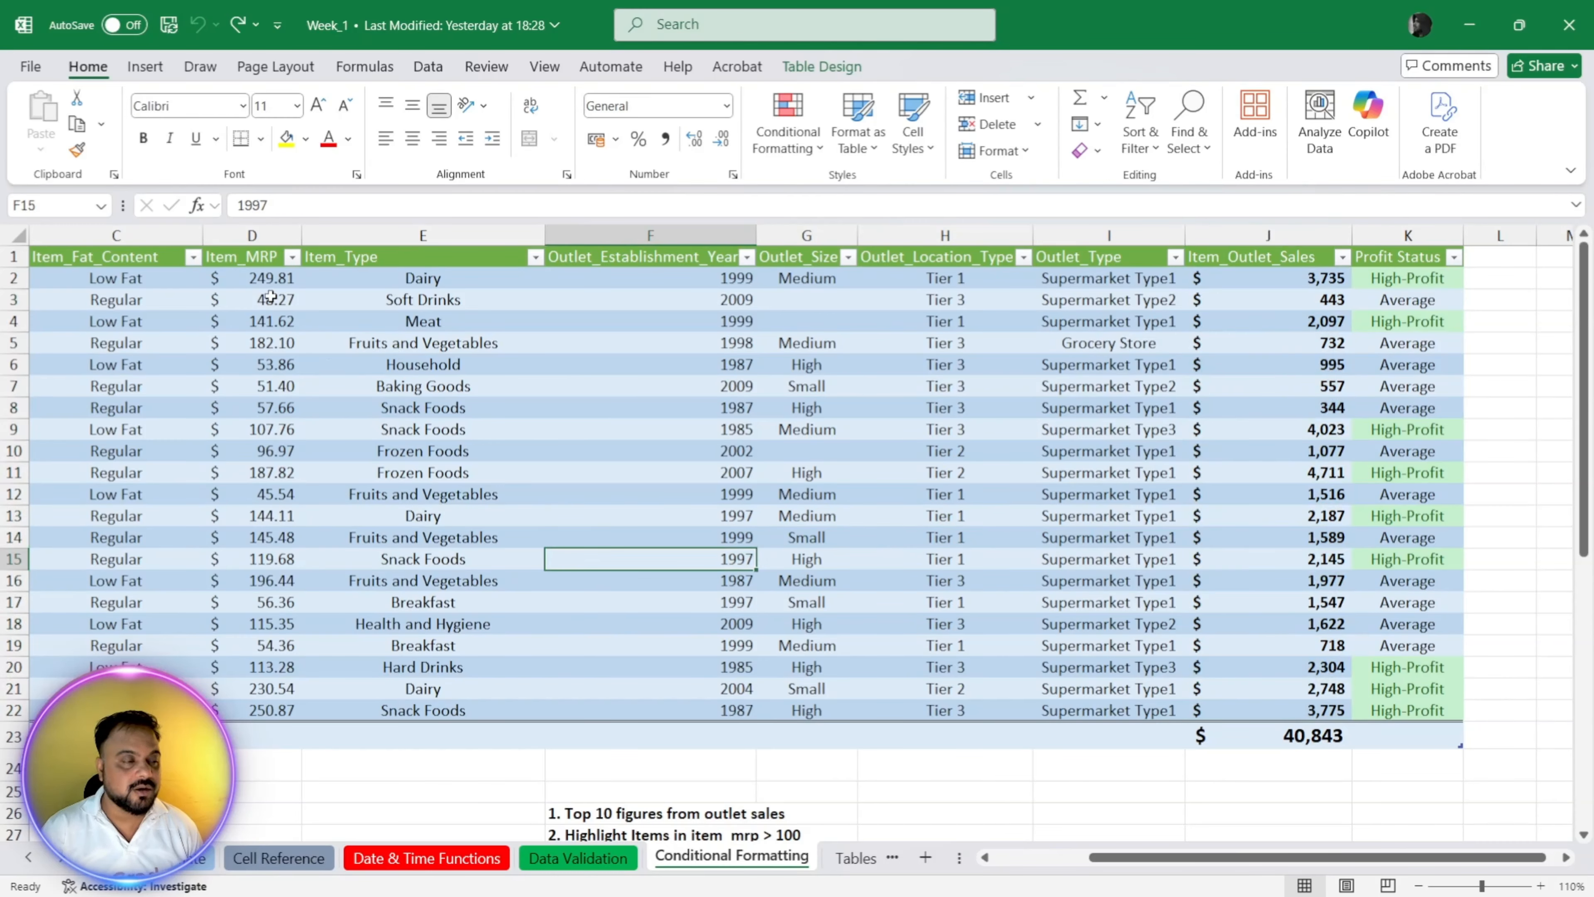
left_click(255, 277)
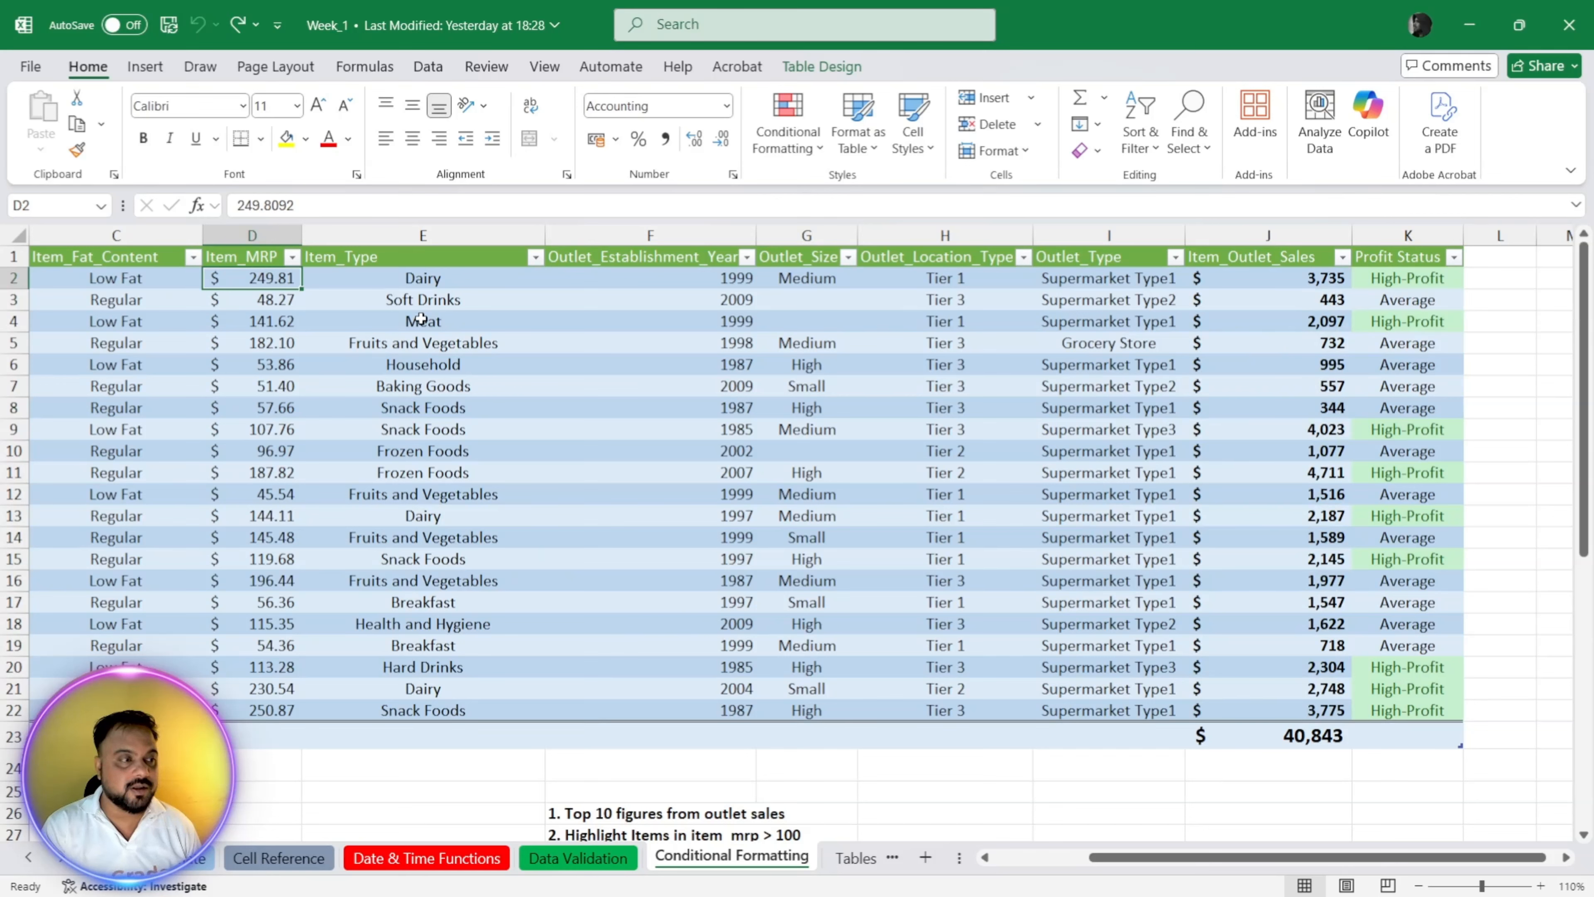
key("ctrl+shift+Down")
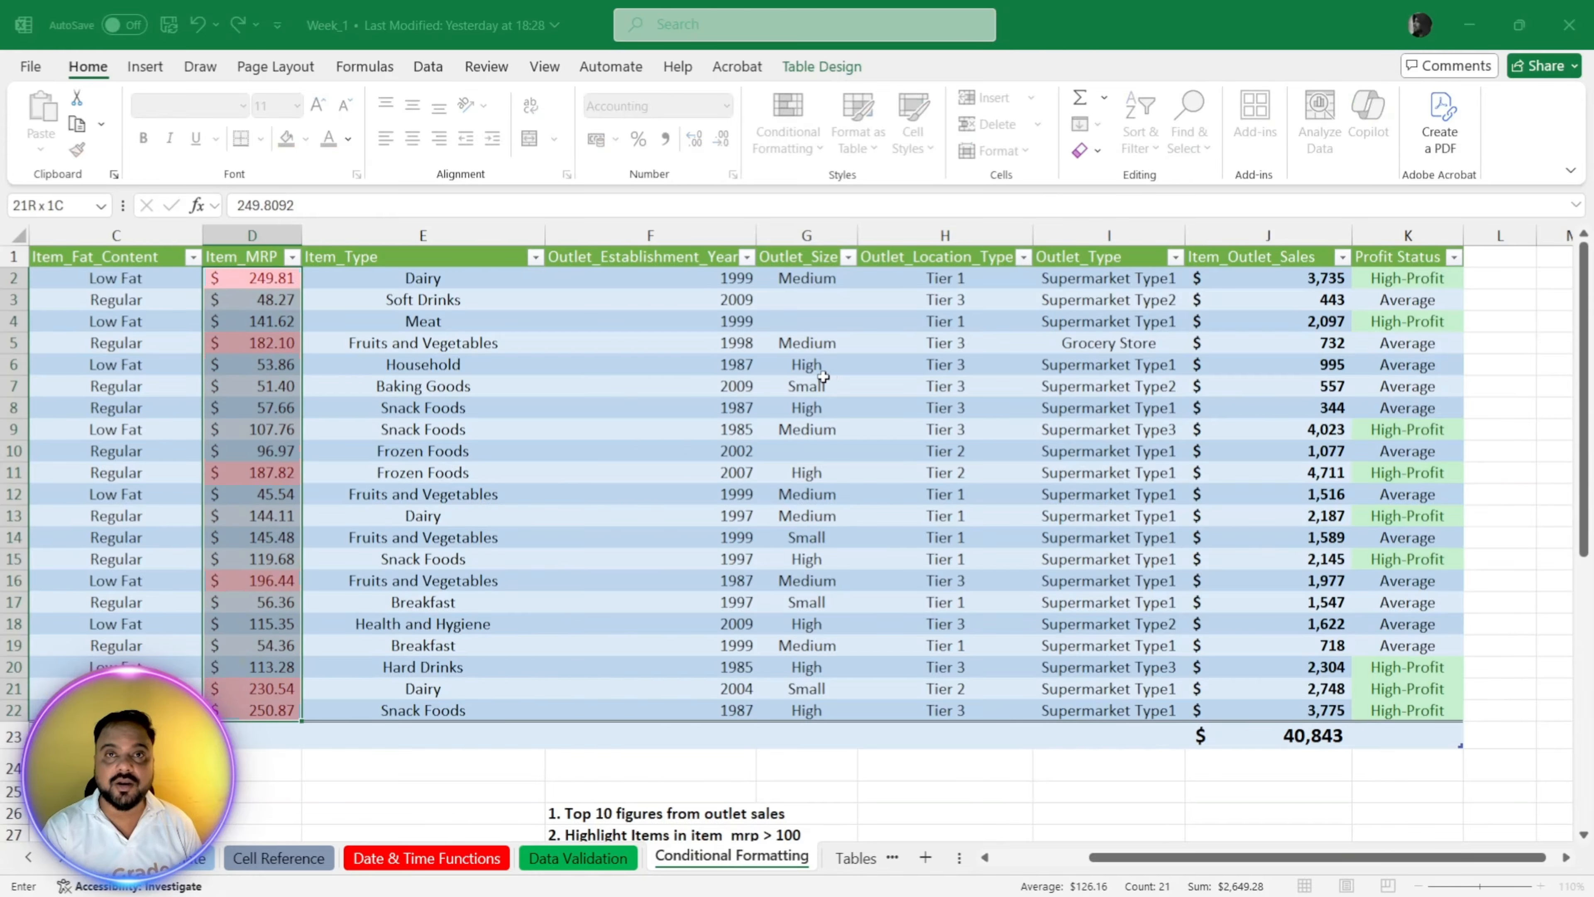
left_click(873, 469)
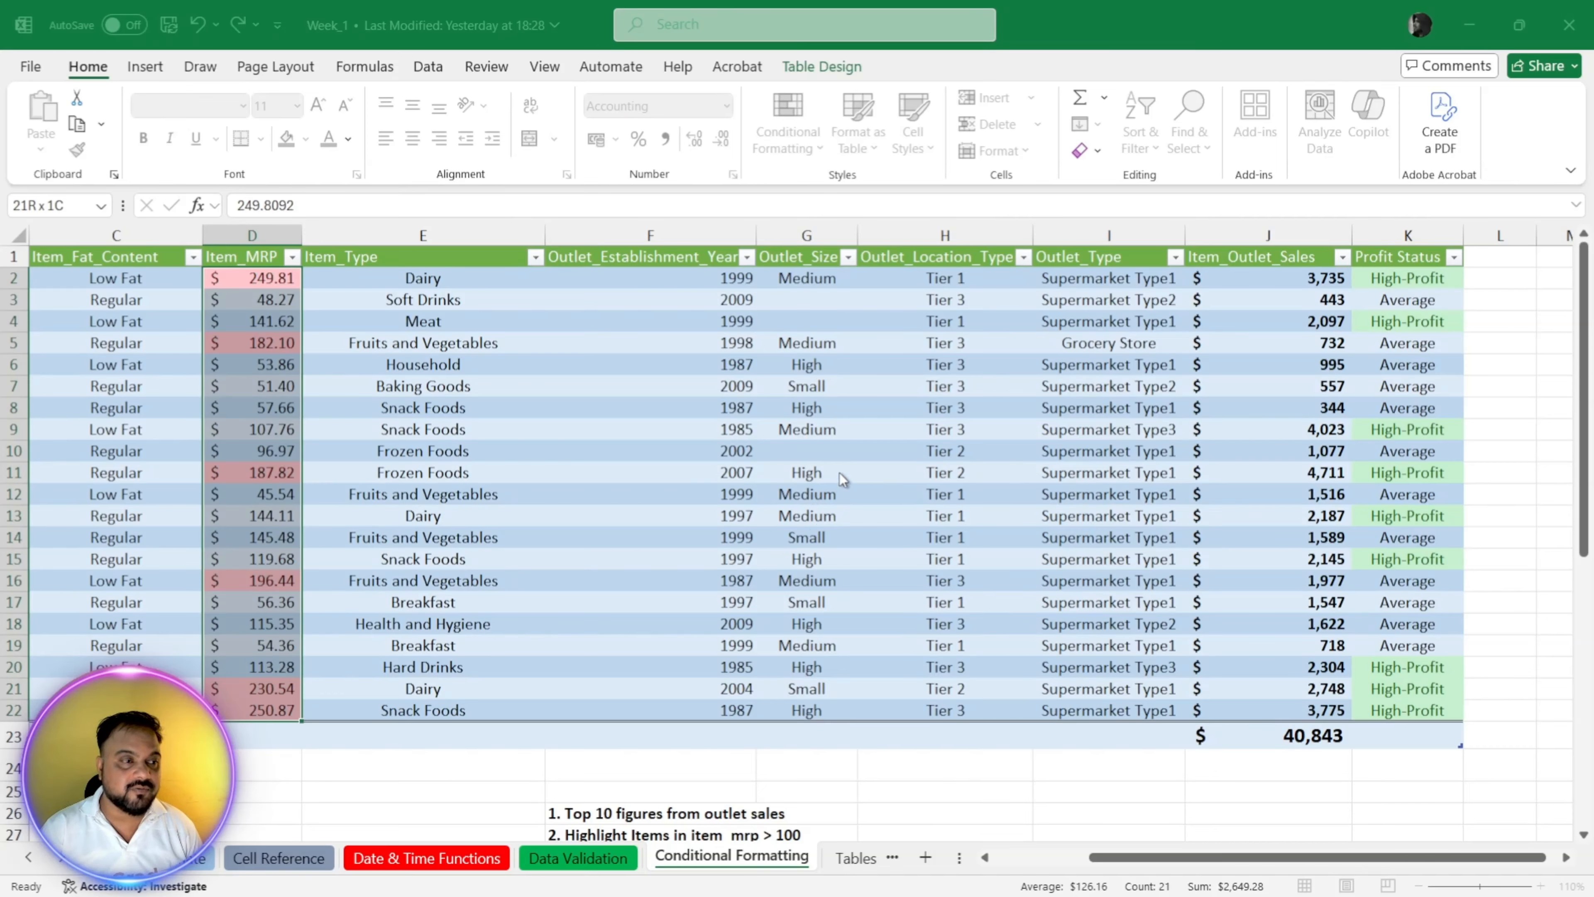
left_click(826, 542)
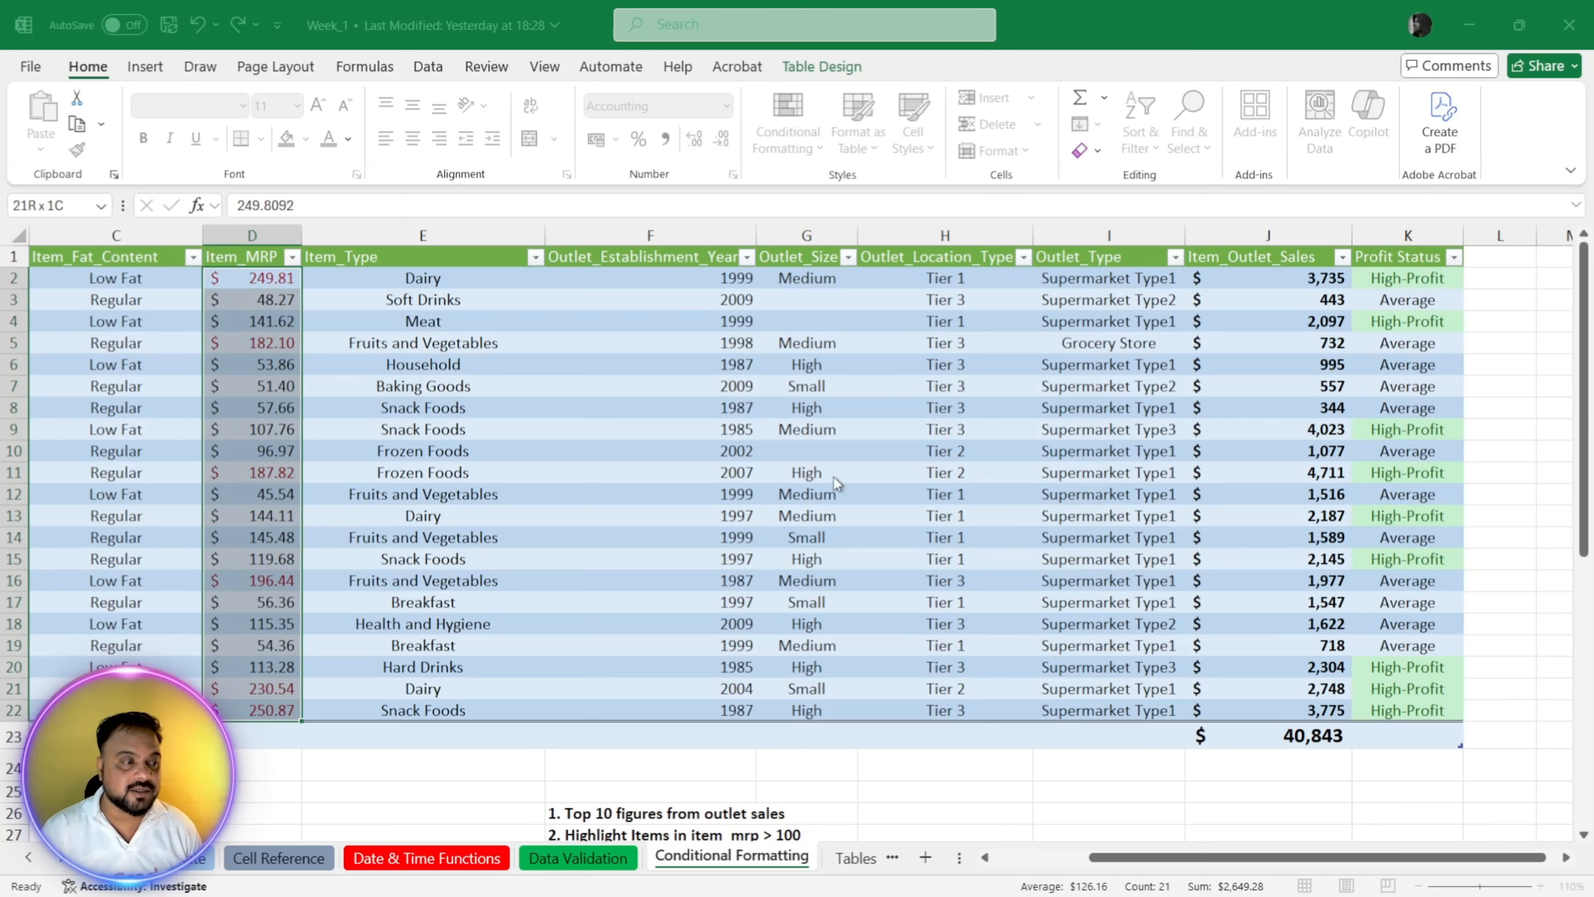
left_click(802, 558)
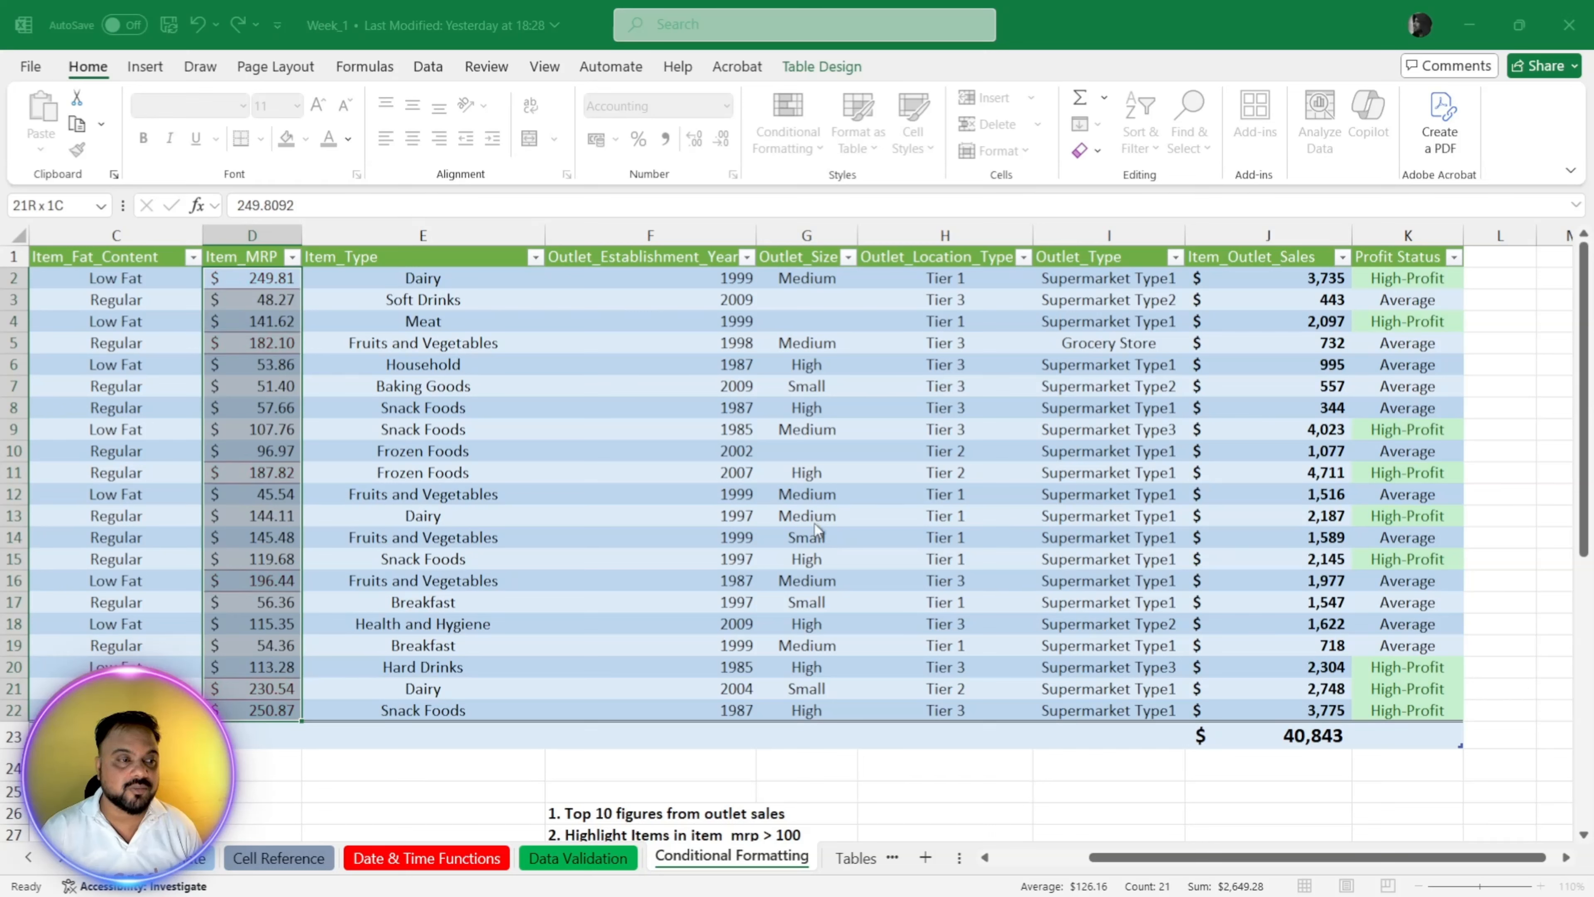
left_click(828, 497)
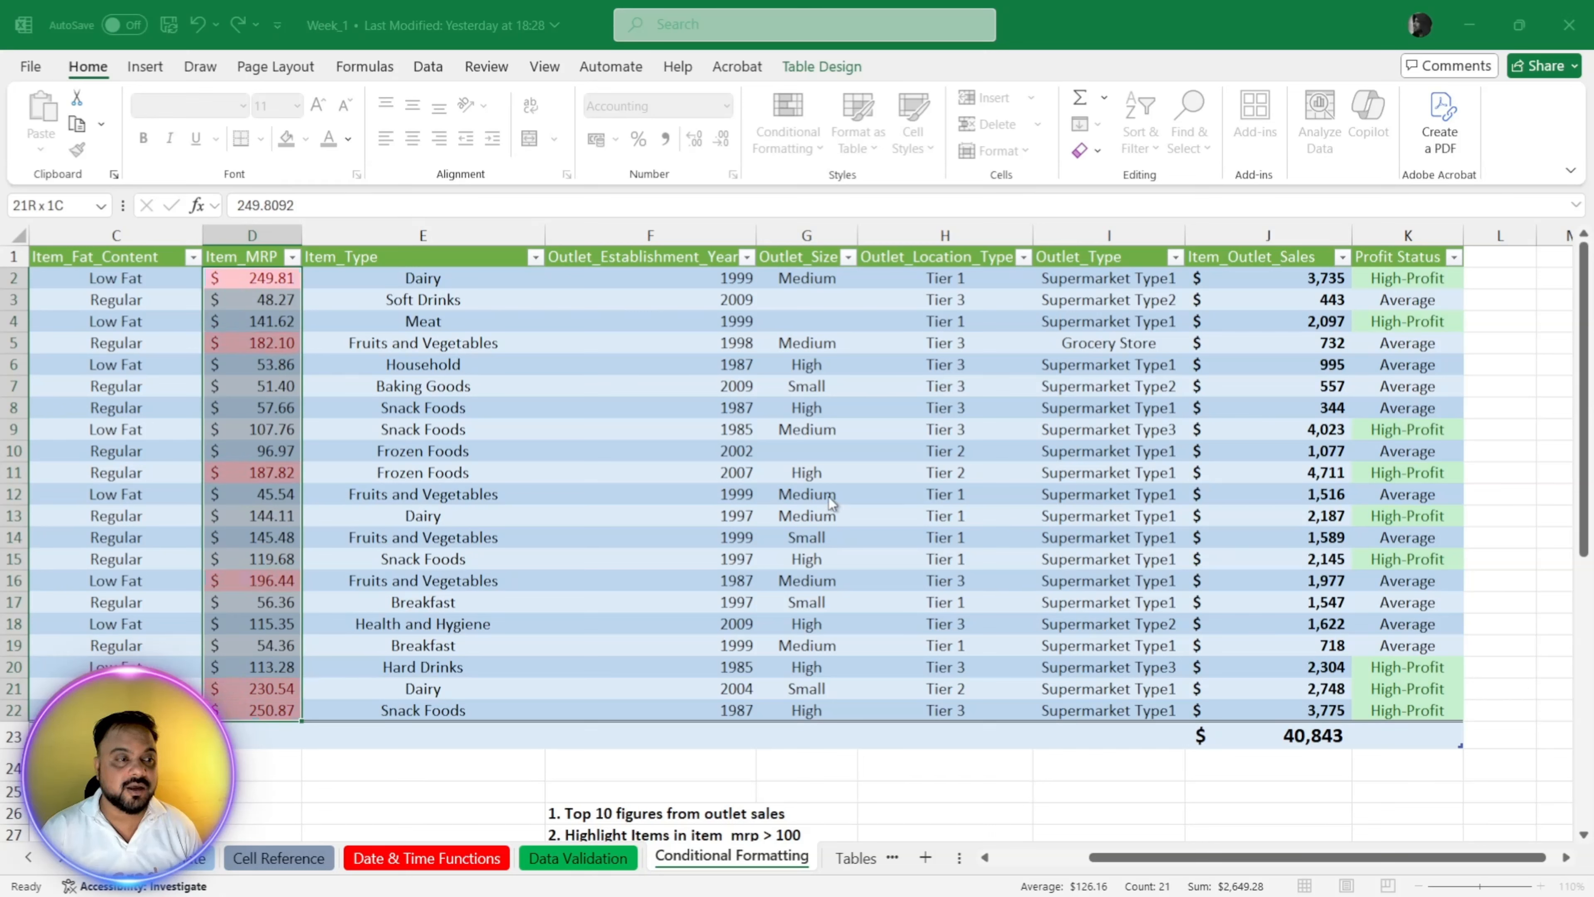
left_click(826, 522)
left_click(791, 528)
left_click(490, 522)
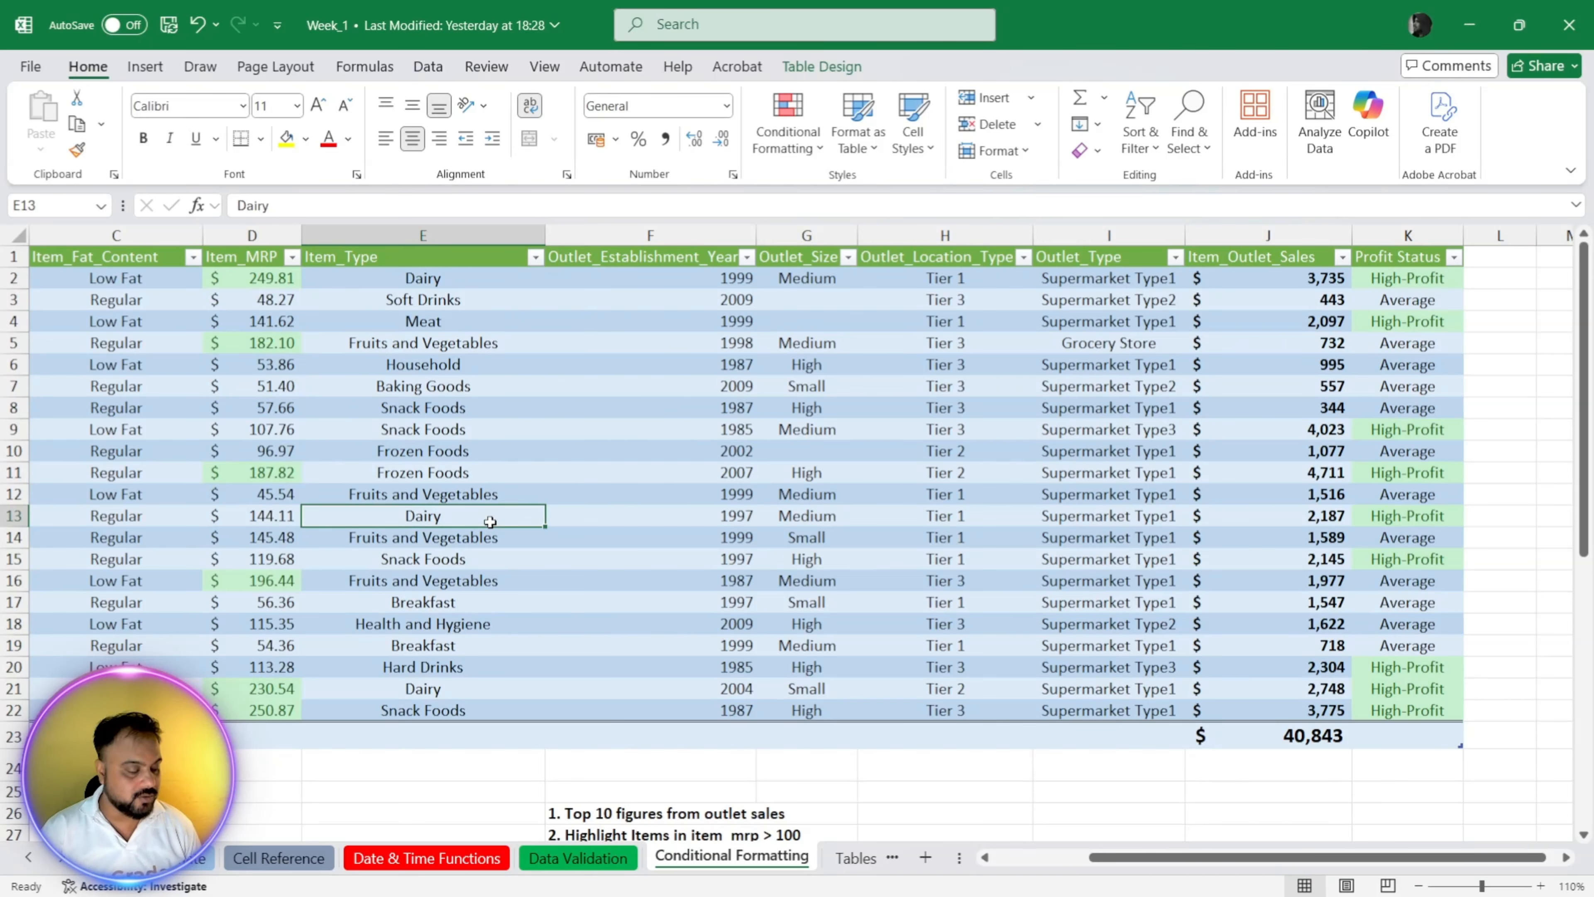
key("ctrl+z")
Step: Highlight the unique values in the Item_Type column, E2:E22, with yellow fill and dark yellow text
left_click(433, 411)
left_click_drag(434, 276, 454, 709)
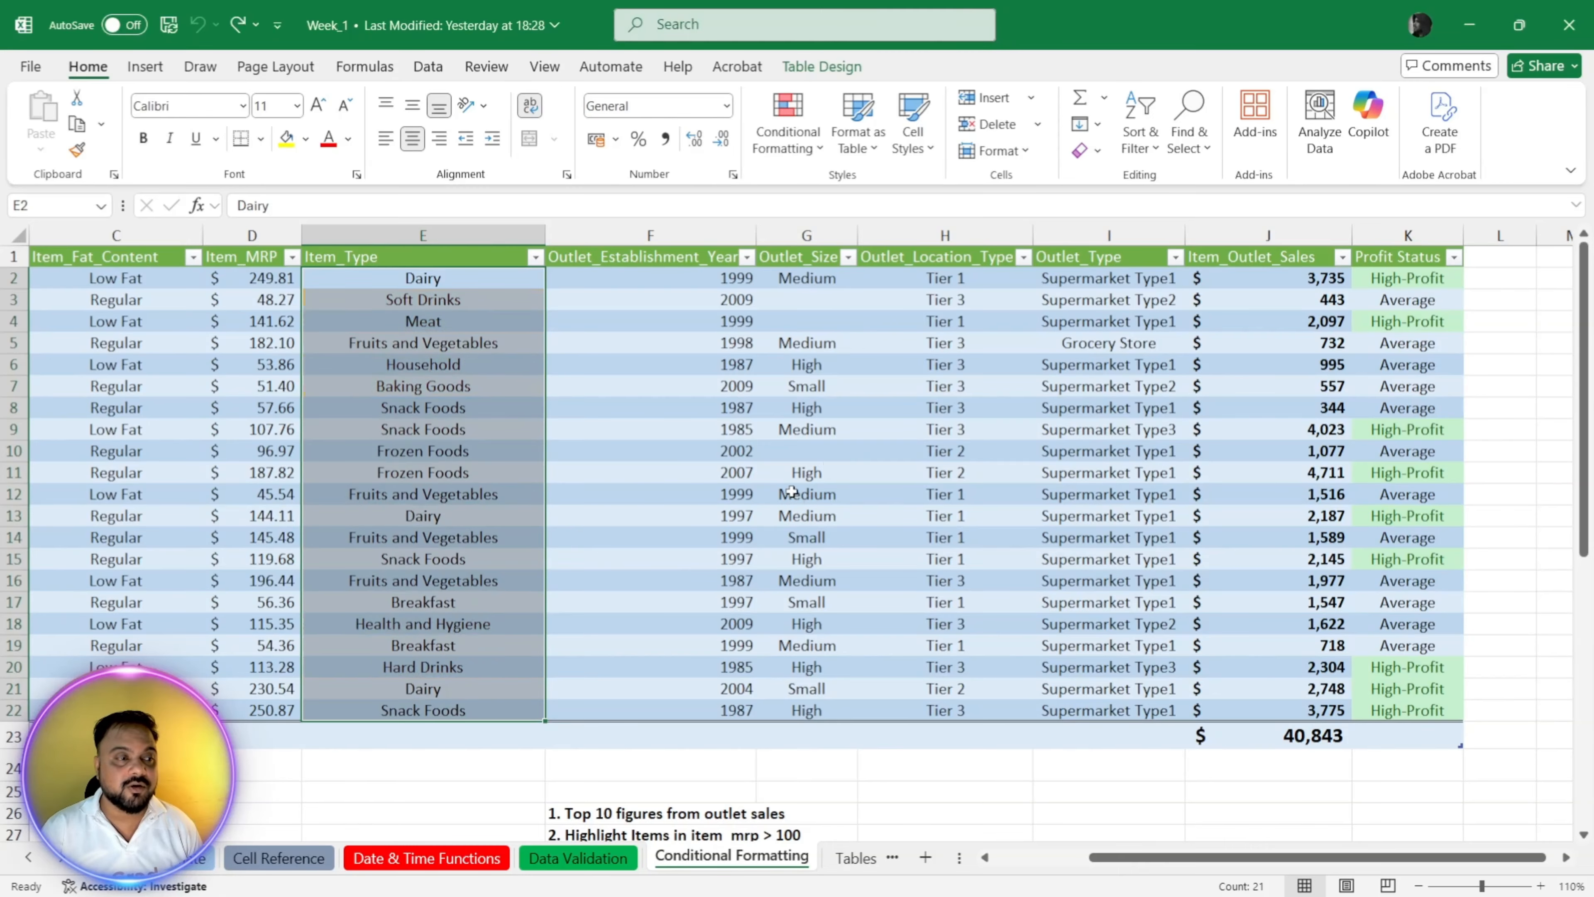
key("ctrl+y")
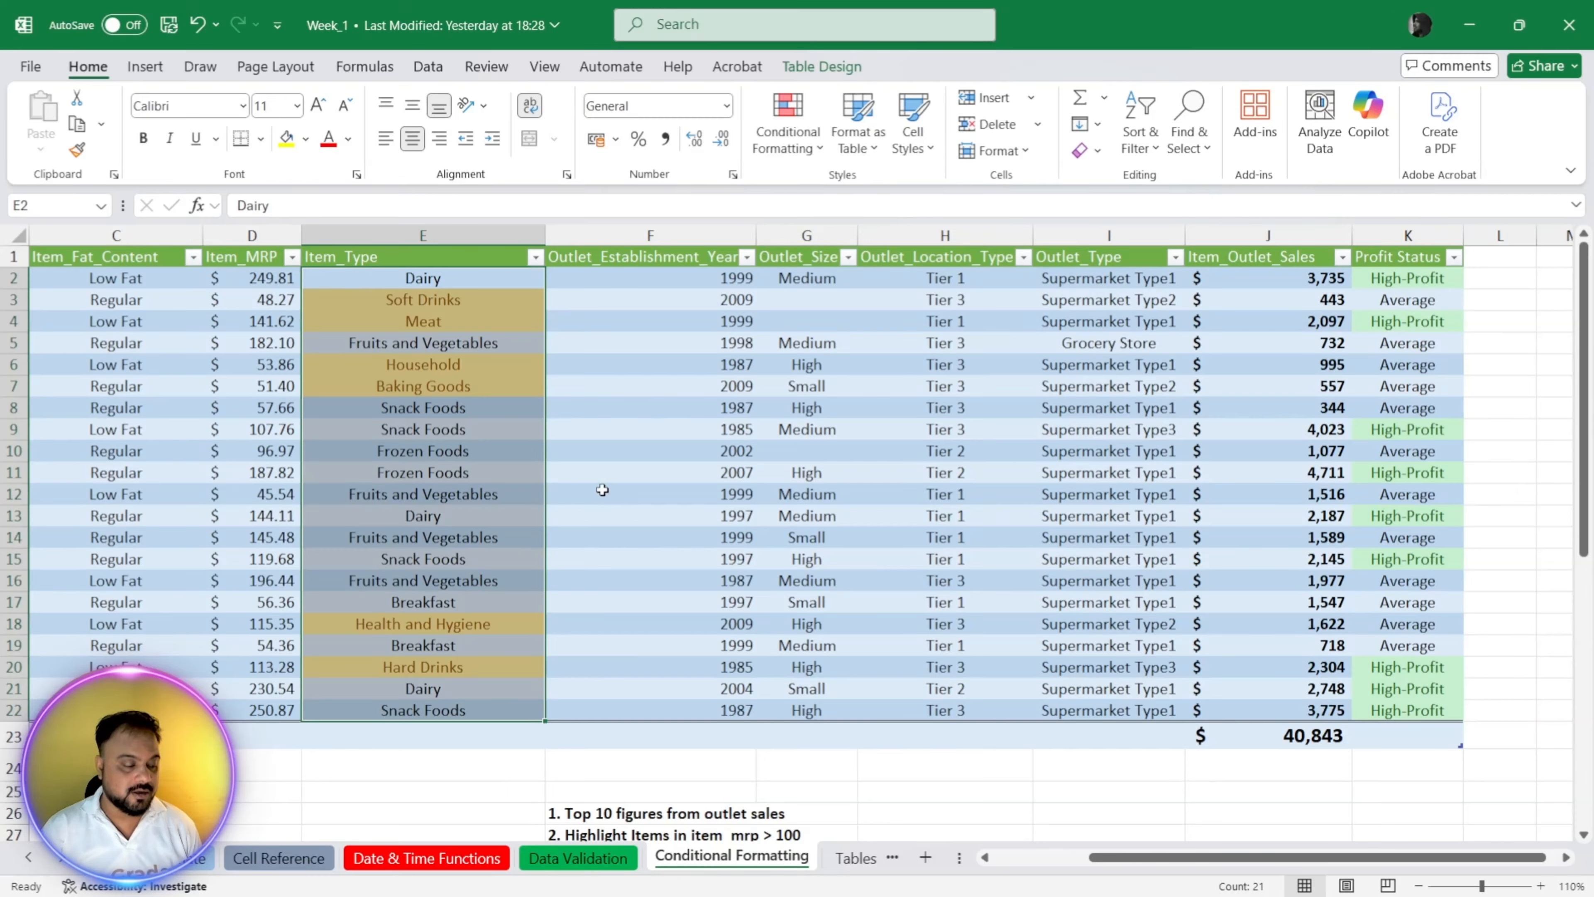
Step: Undo the unique-value highlighting in the Item_Type column
key("ctrl+z")
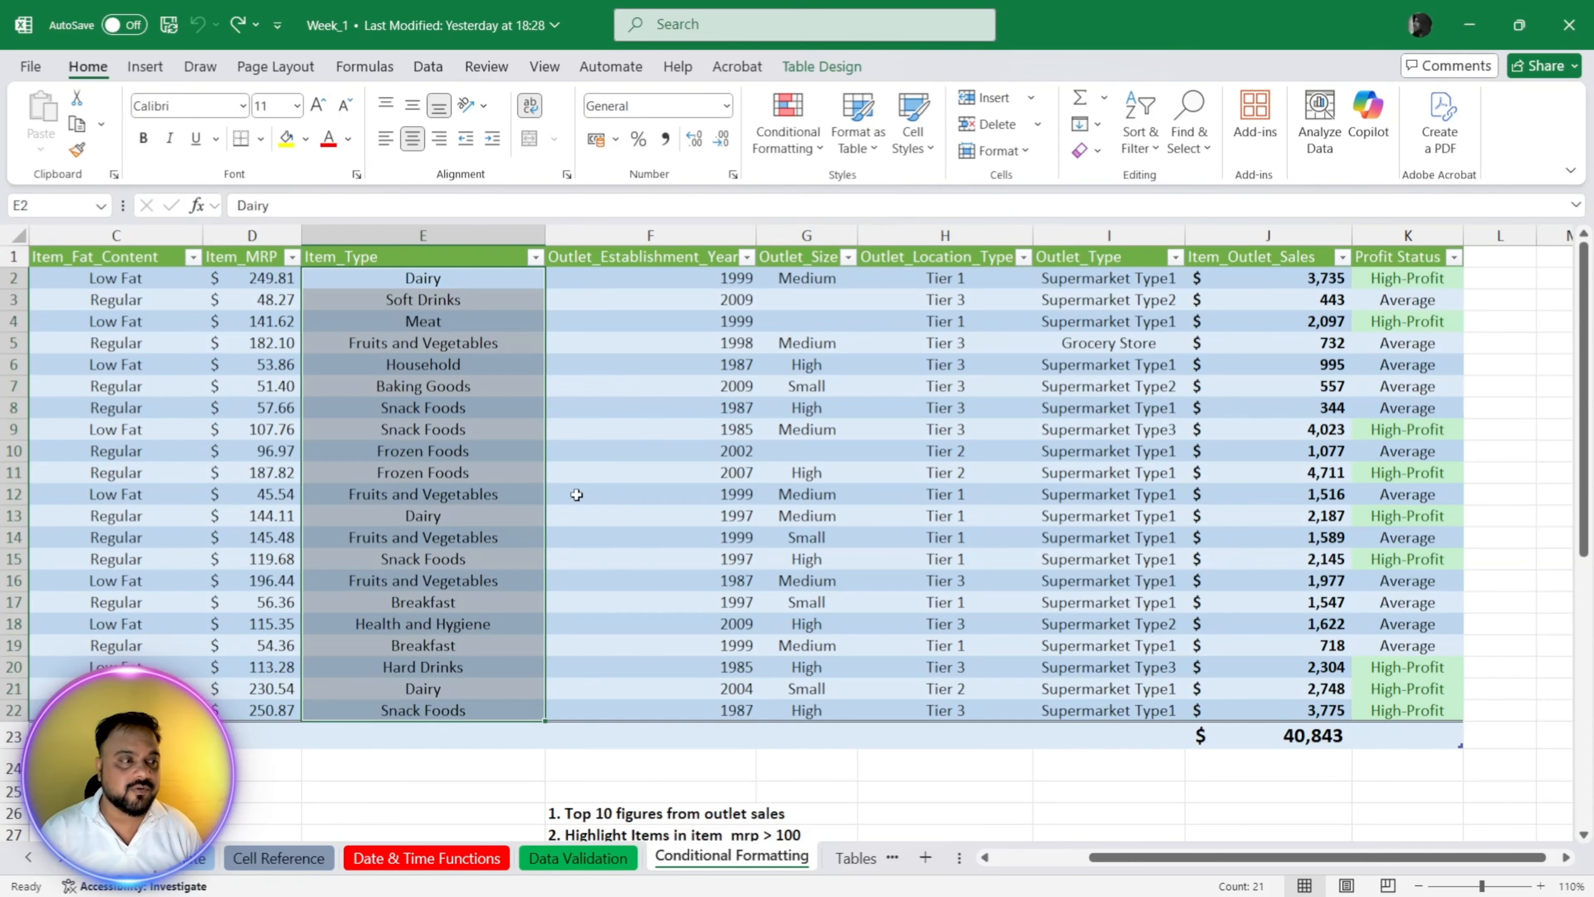
left_click(625, 512)
Step: Try a text-contains rule on Item_Type cells E2:E22 that highlights entries containing "Fro" in light red with dark red text
left_click_drag(402, 278, 411, 711)
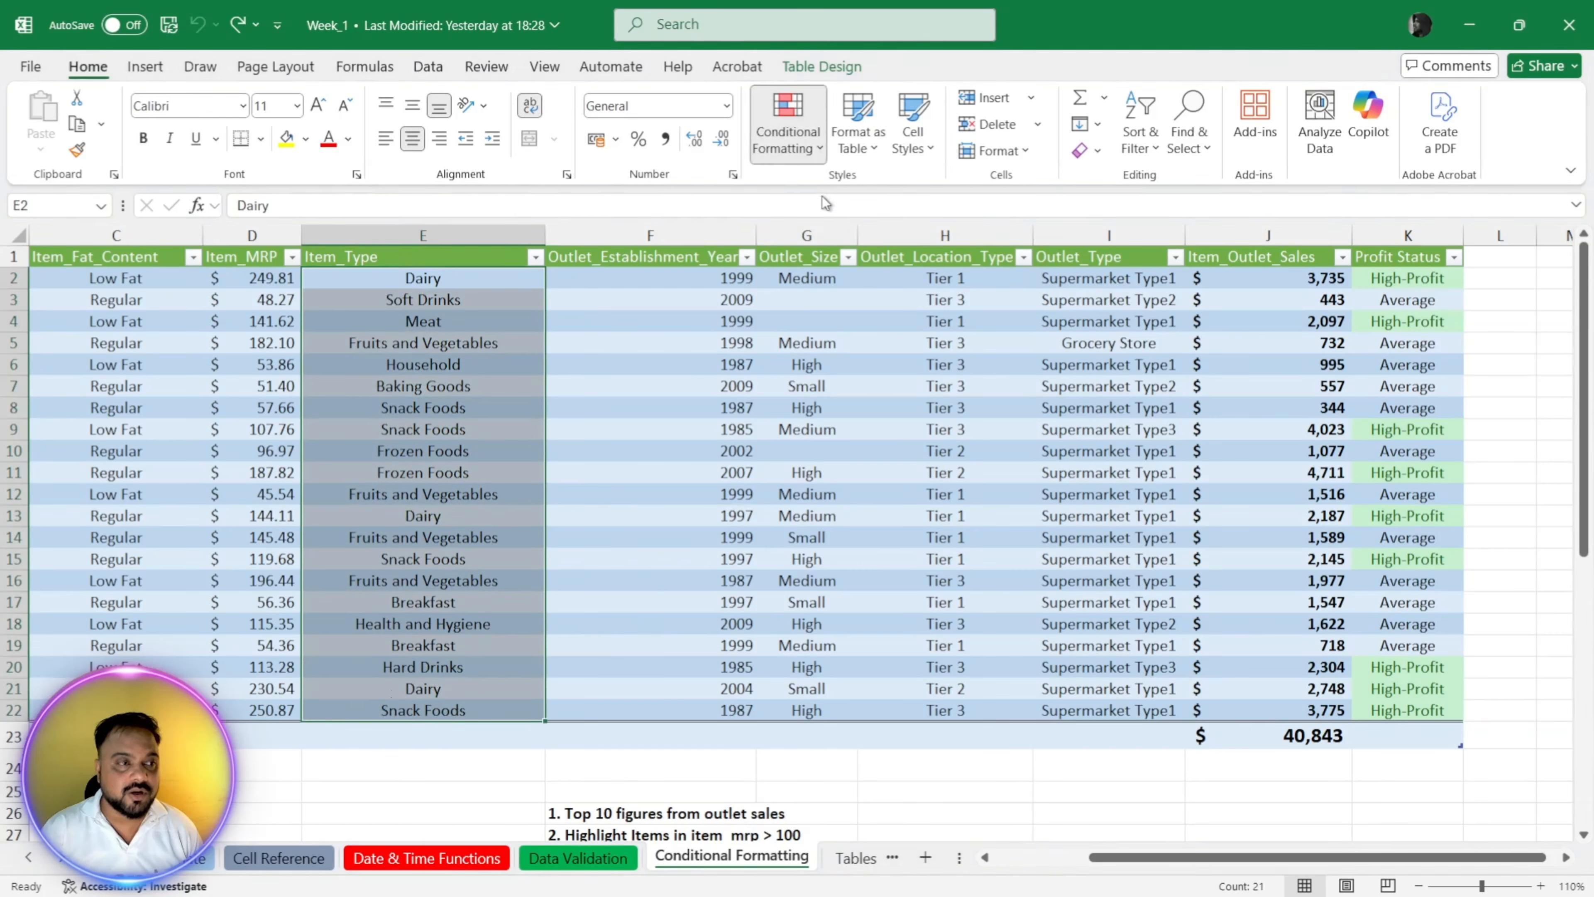
left_click(1103, 365)
type("H")
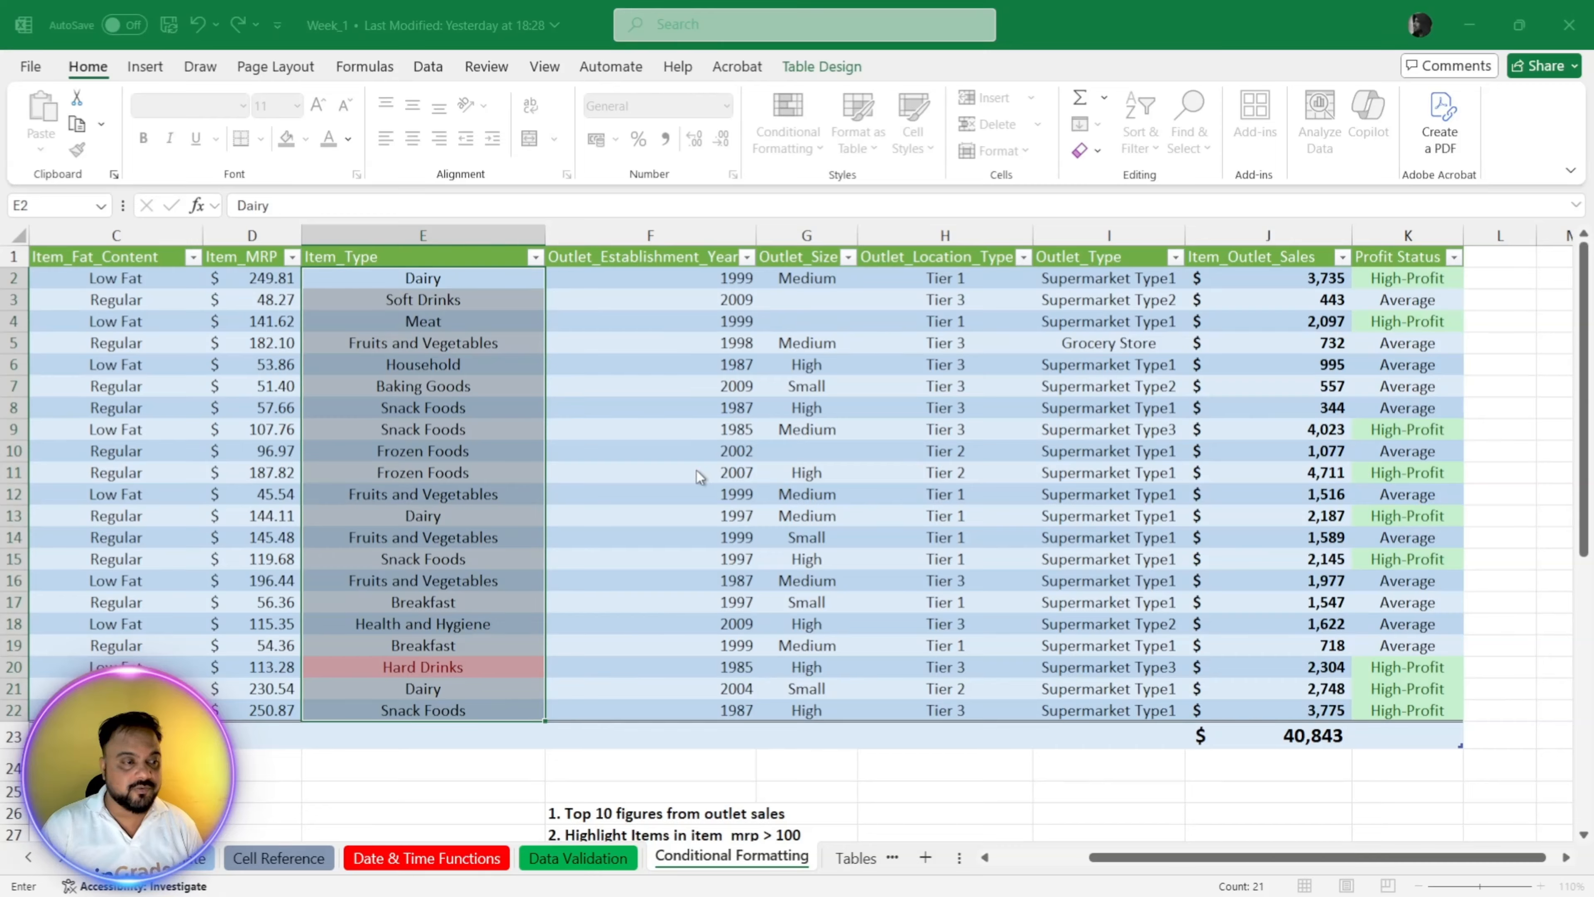
key("BackSpace")
type("Fr")
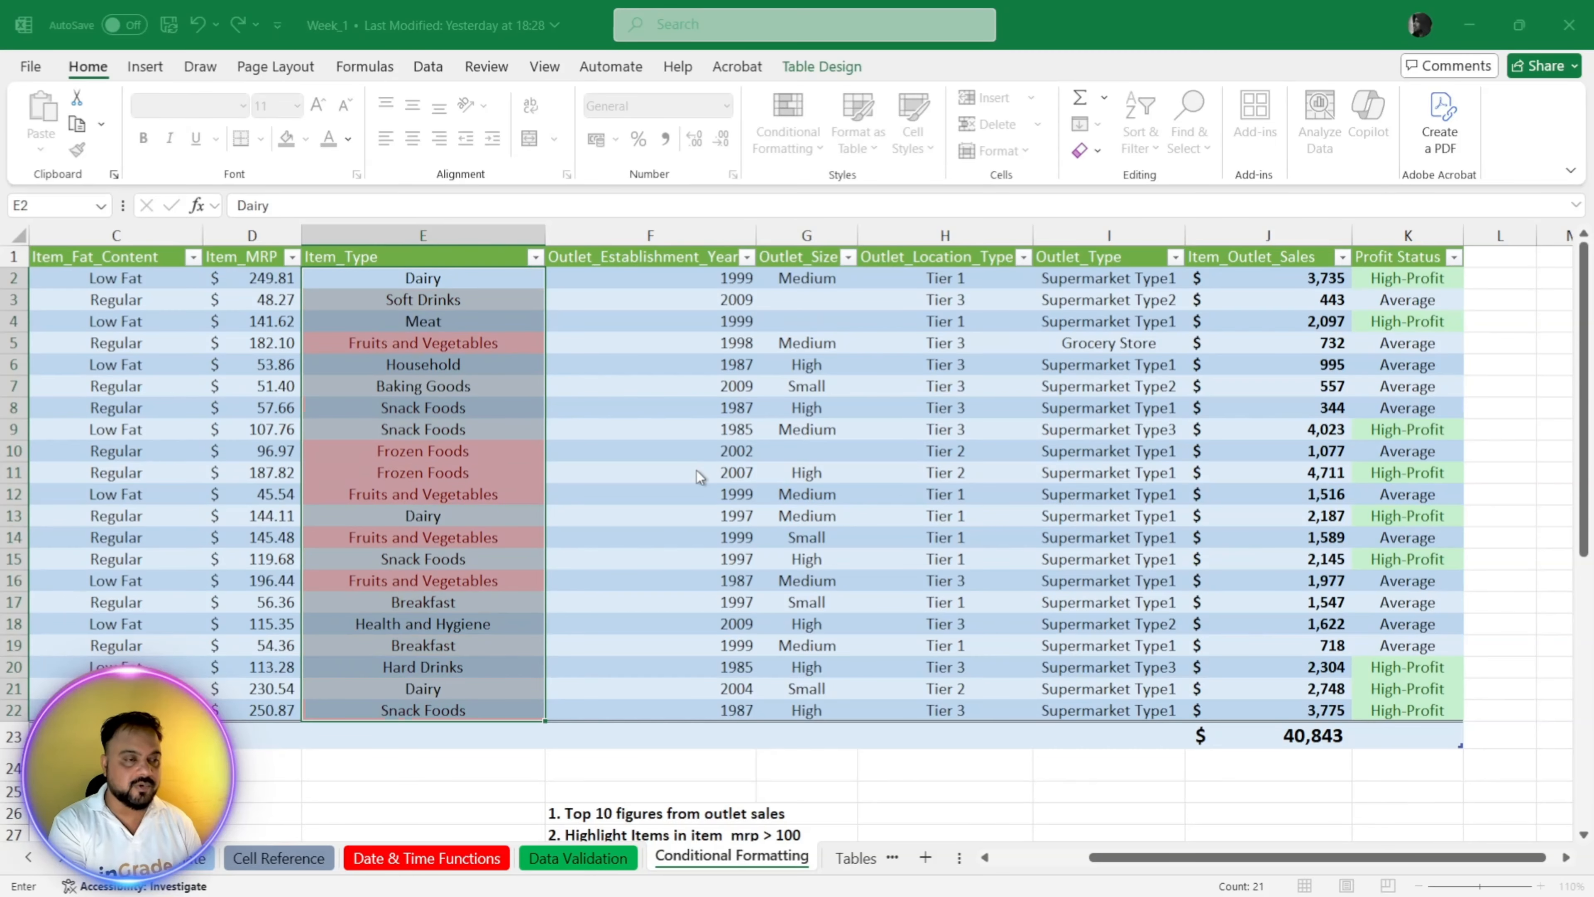
type("o")
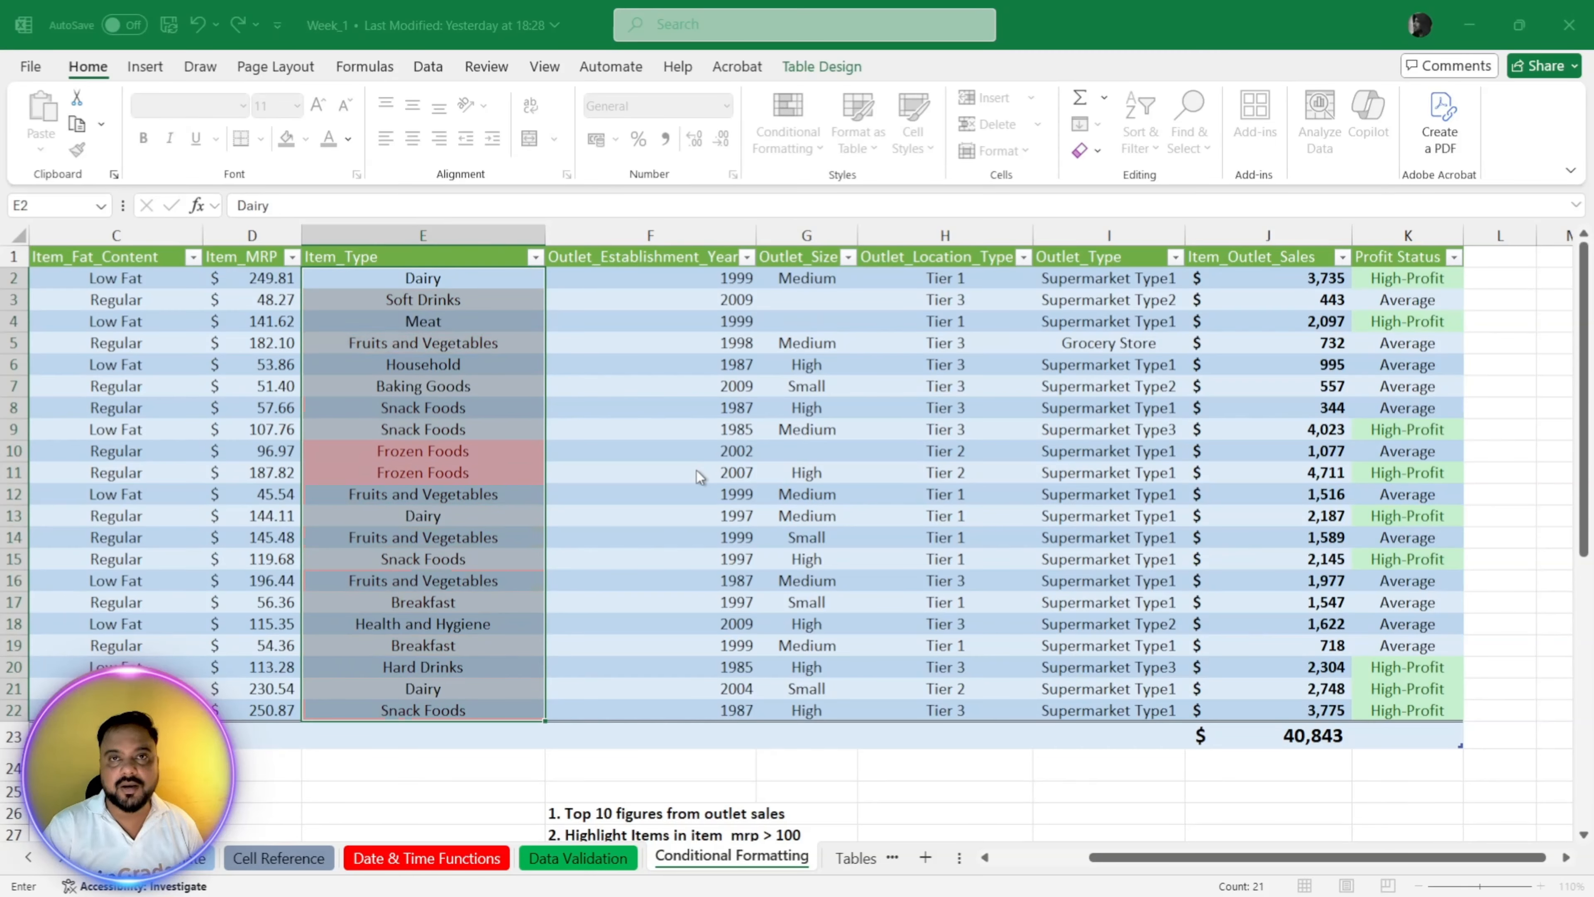
left_click(901, 500)
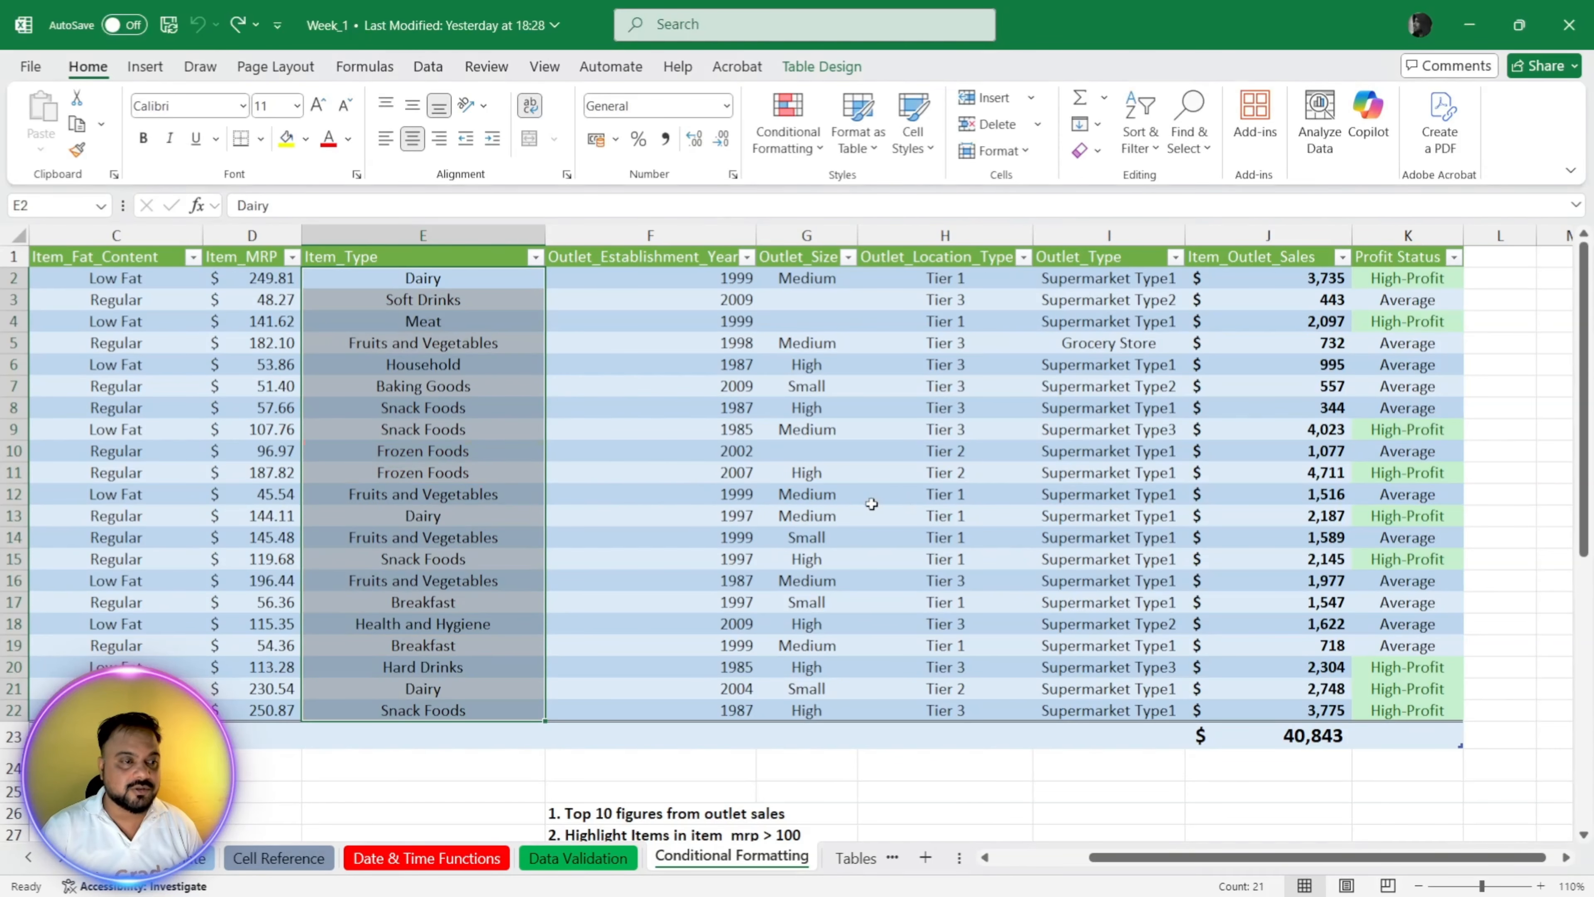
left_click(825, 579)
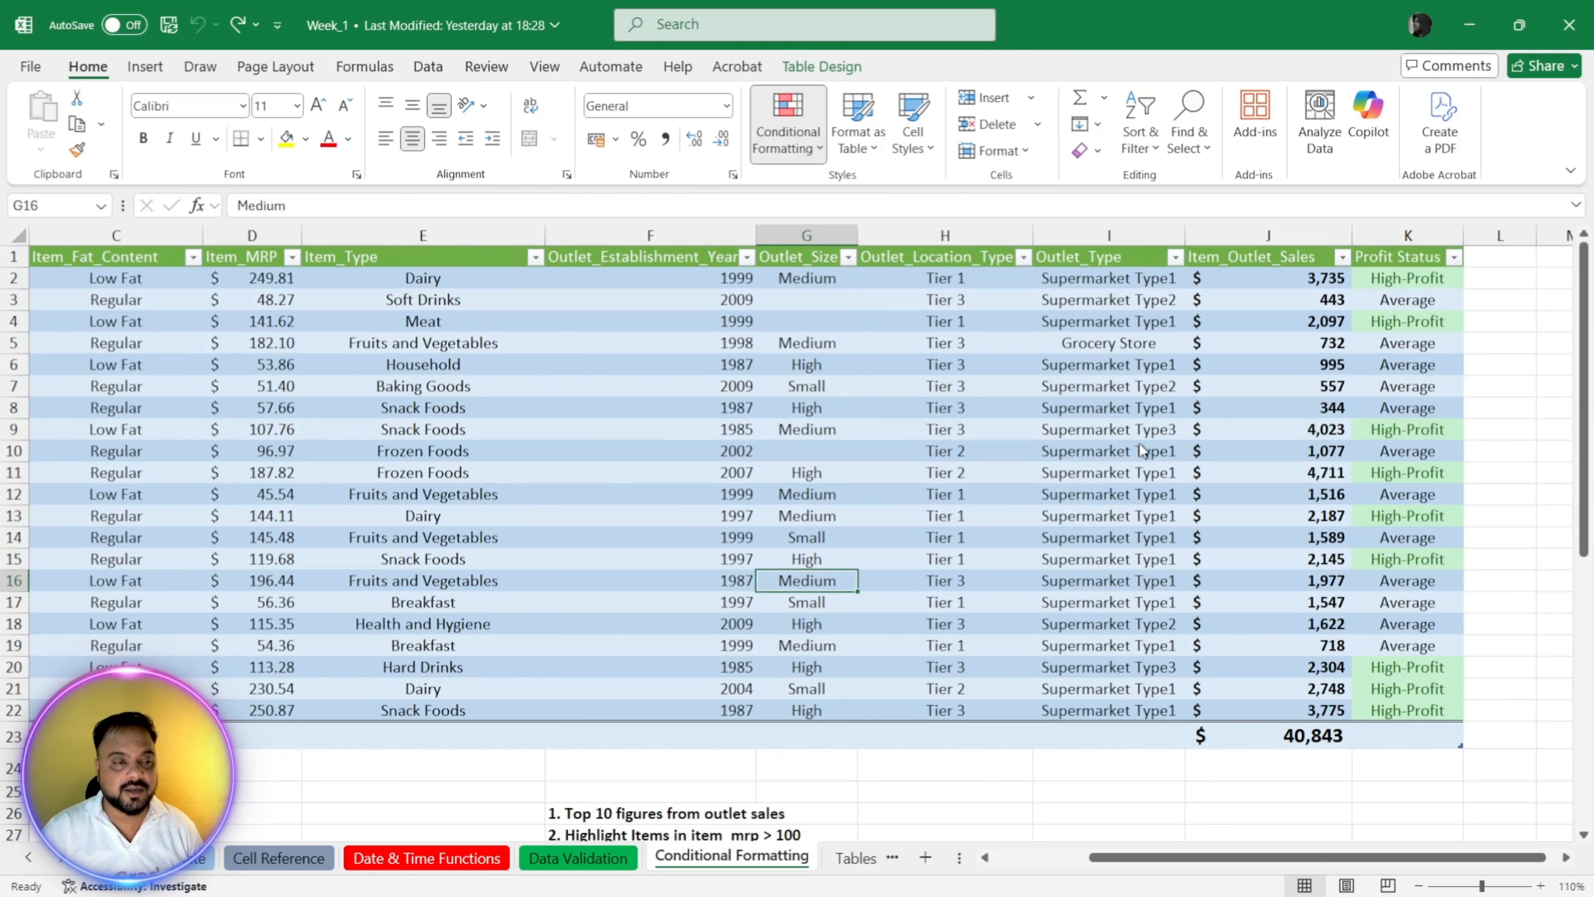
left_click(1262, 428)
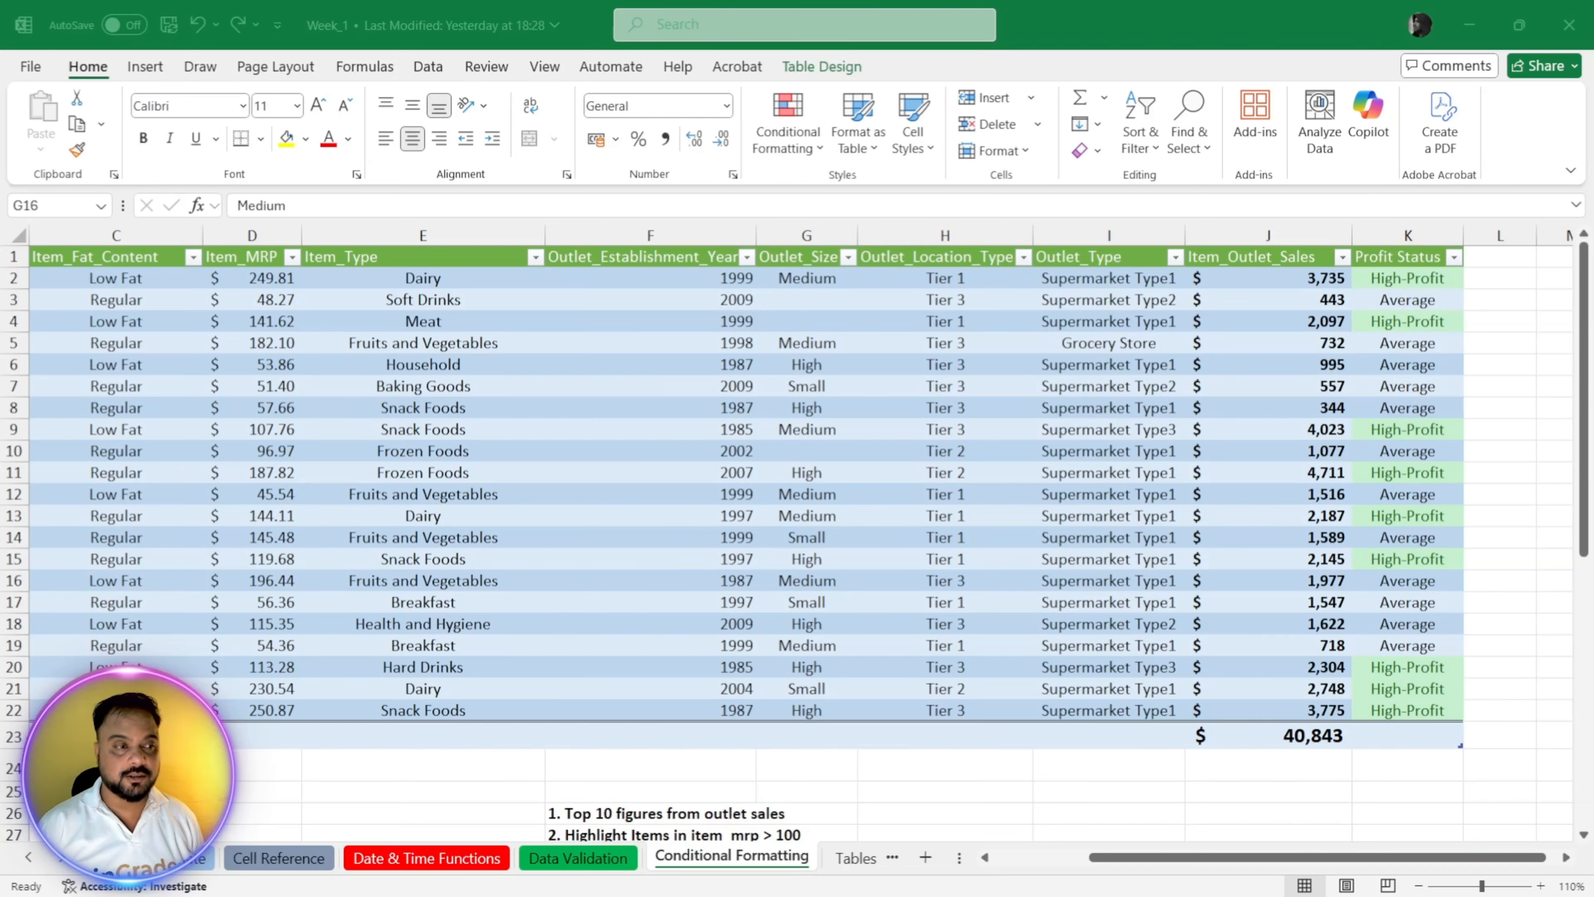
left_click(1399, 530)
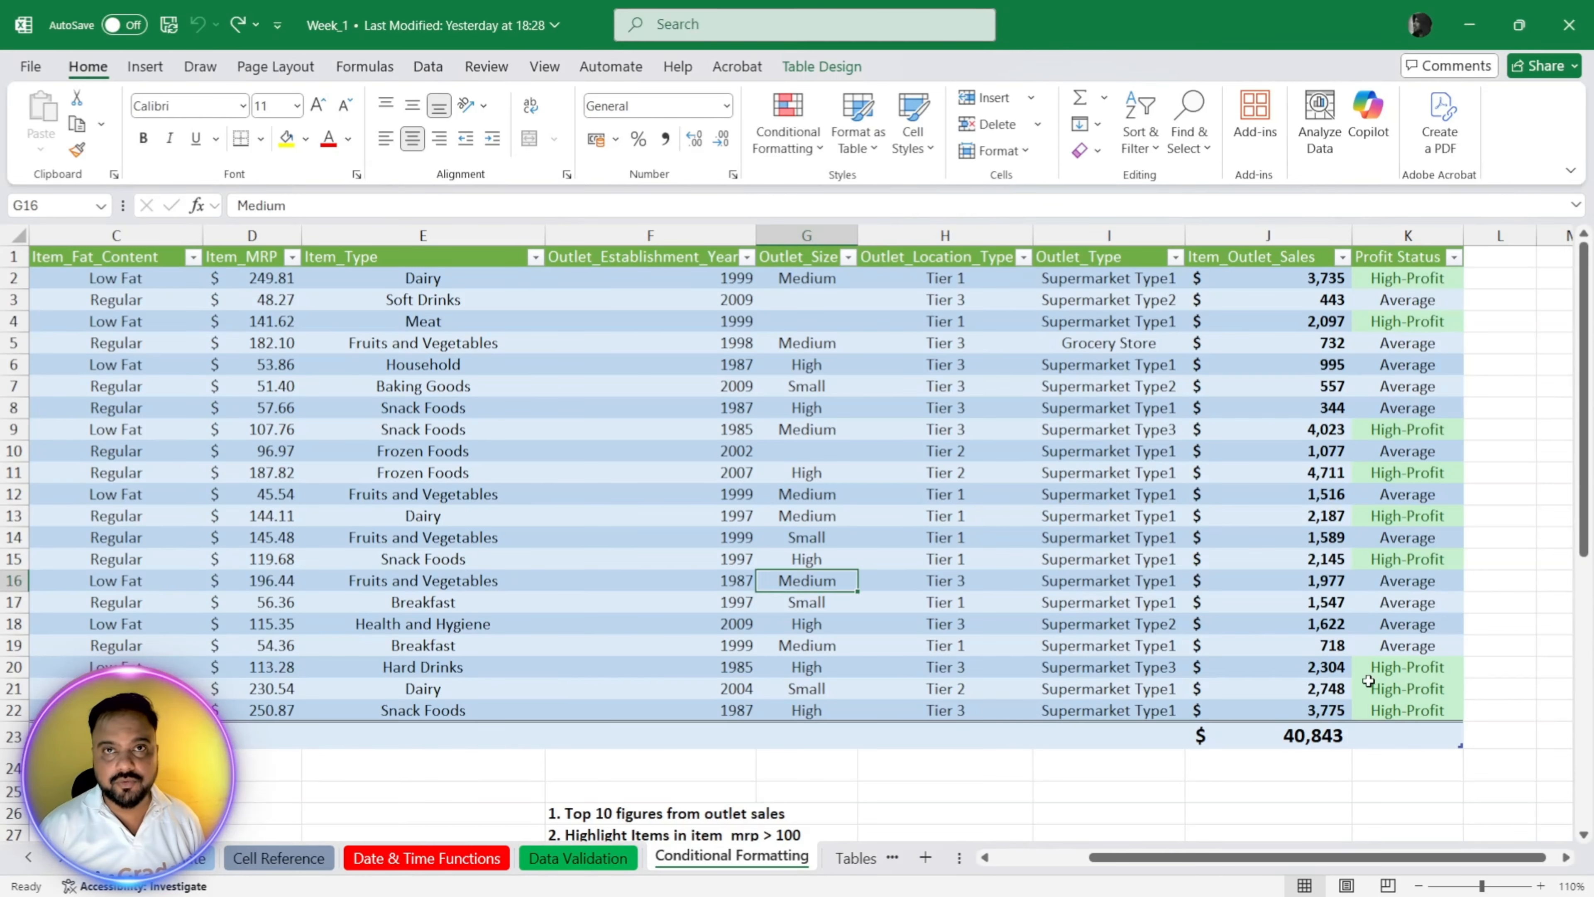
Step: Clear the values and arrow icons from the Ratings cells I30:I34 beside the country list
scroll(1381, 679, "down", 7)
left_click_drag(1118, 439, 1121, 573)
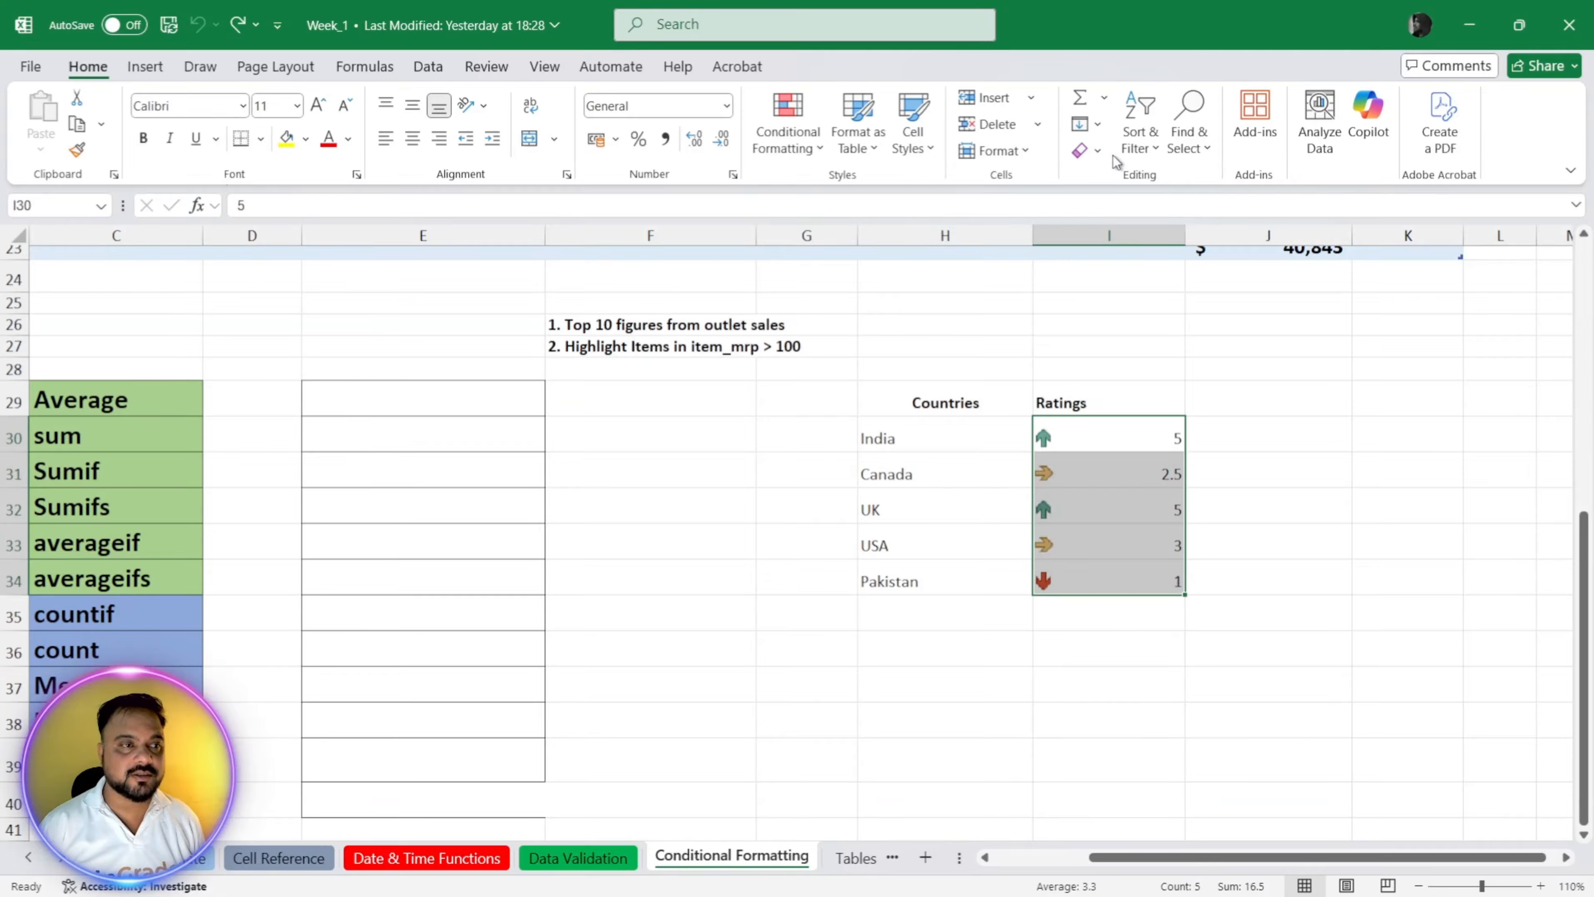
key("Delete")
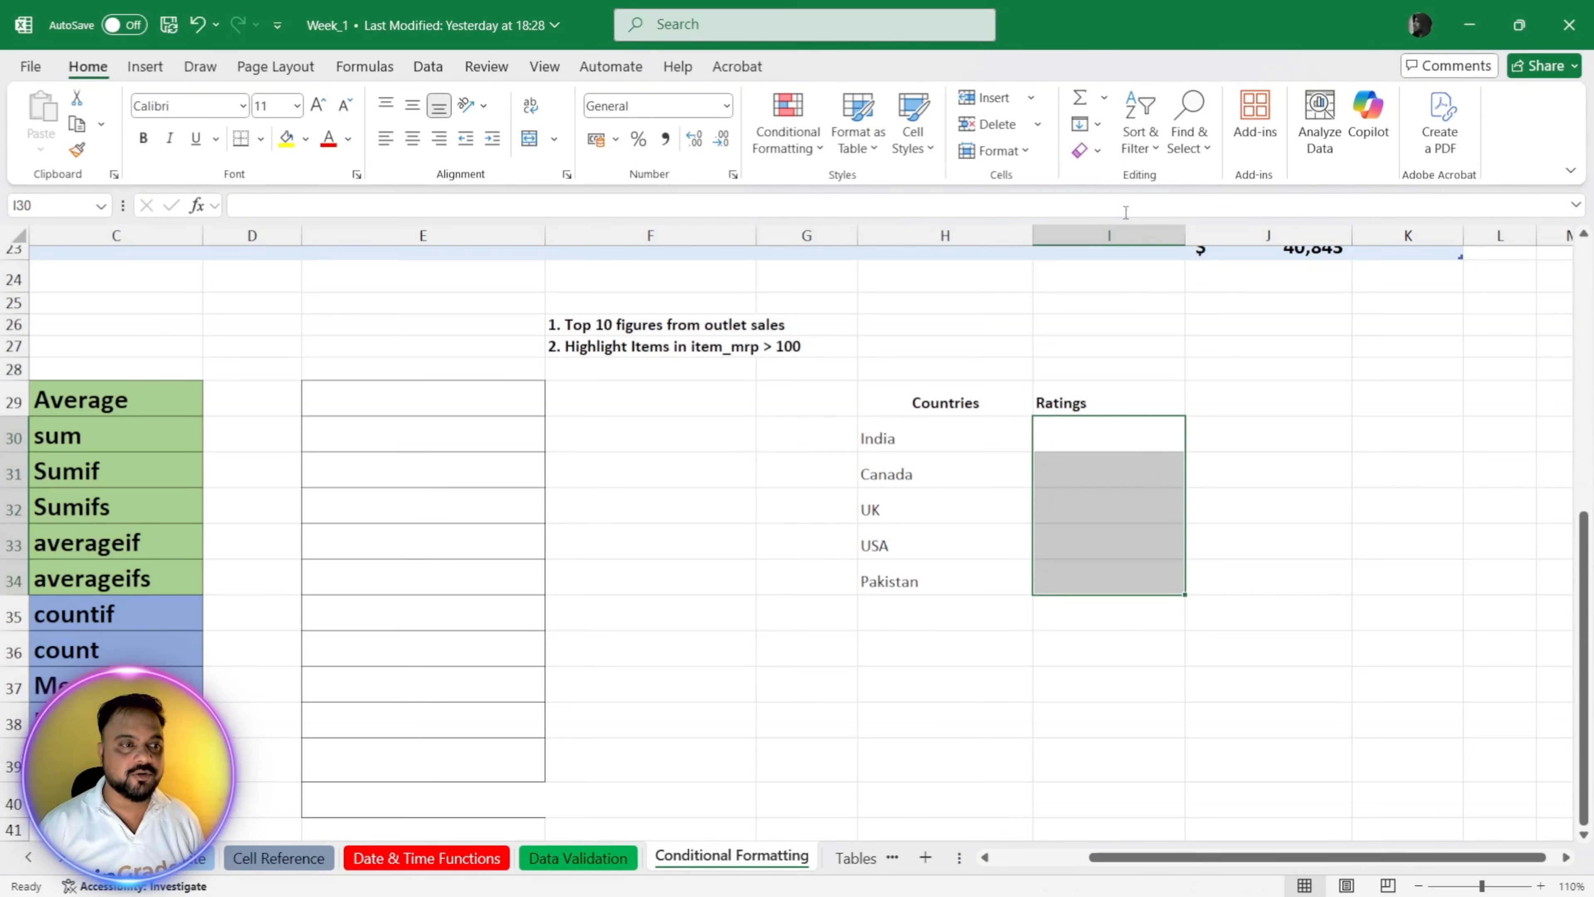
left_click(1053, 684)
left_click(1067, 444)
left_click_drag(968, 400, 977, 576)
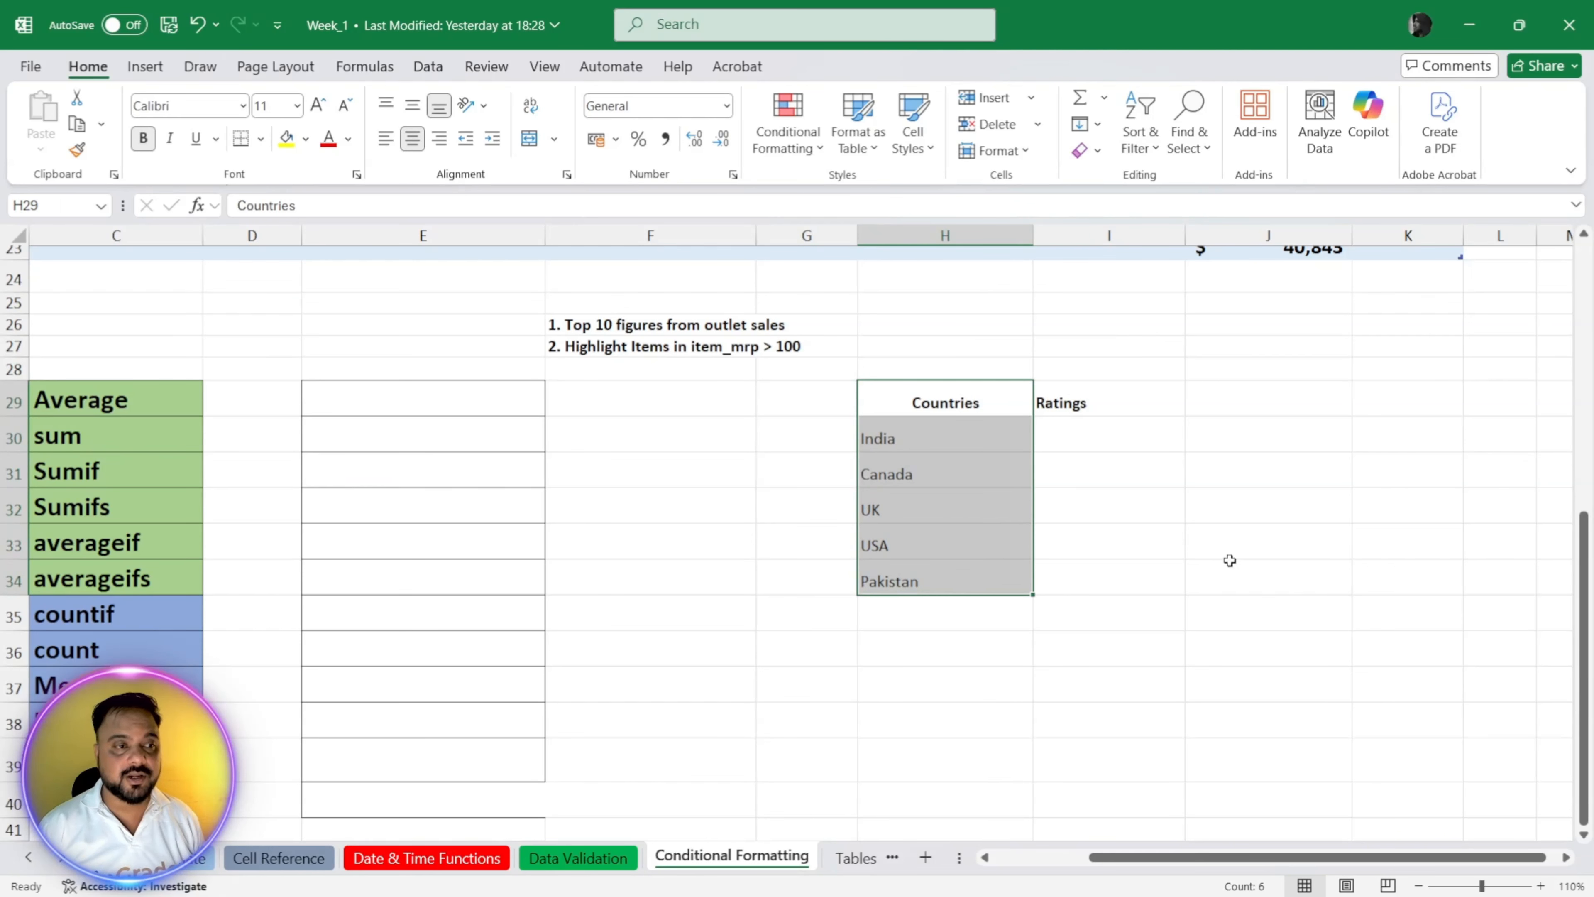
Step: Enter the ratings 5 for India, 4 for Canada, 3 for UK, 4 for USA and 2 for Pakistan in I30:I34
left_click(1128, 442)
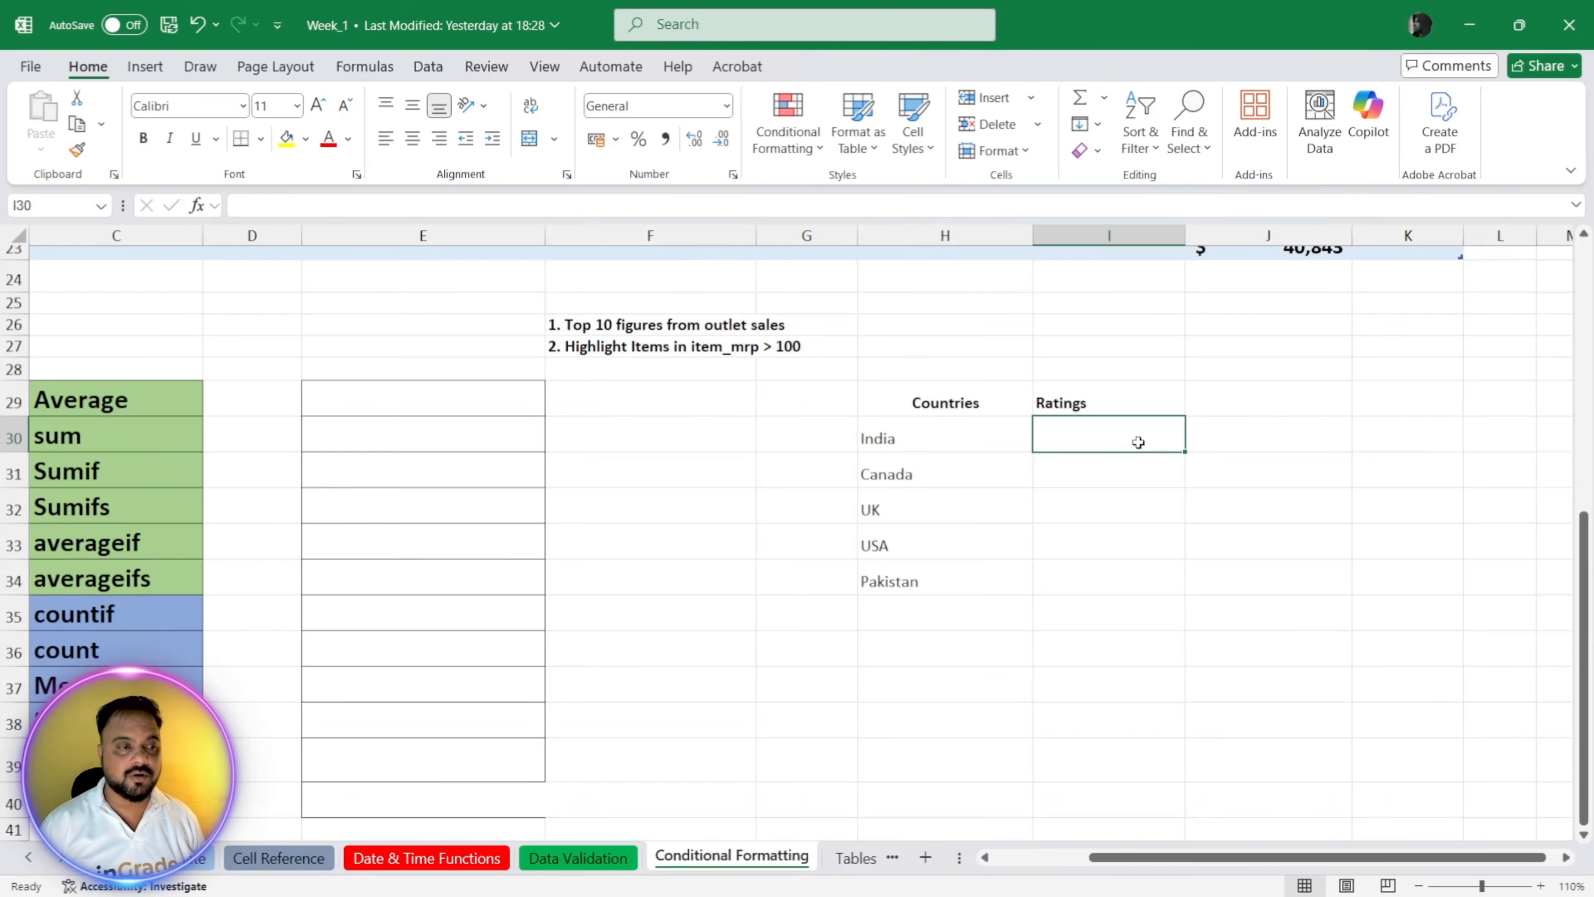
type("5")
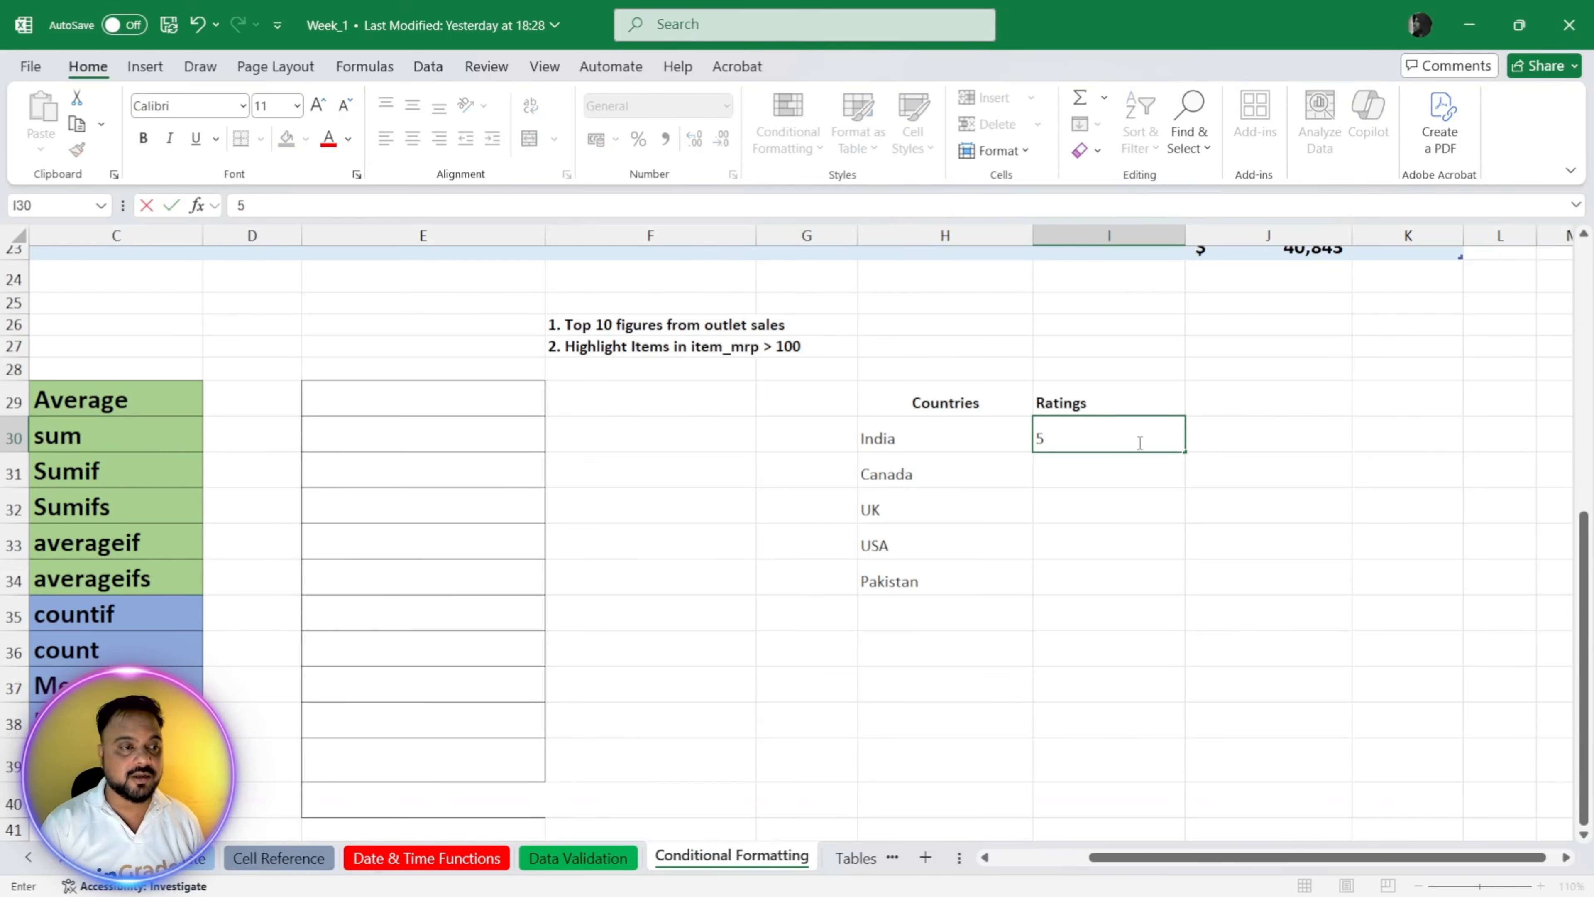
key("Return")
type("4")
key("Return")
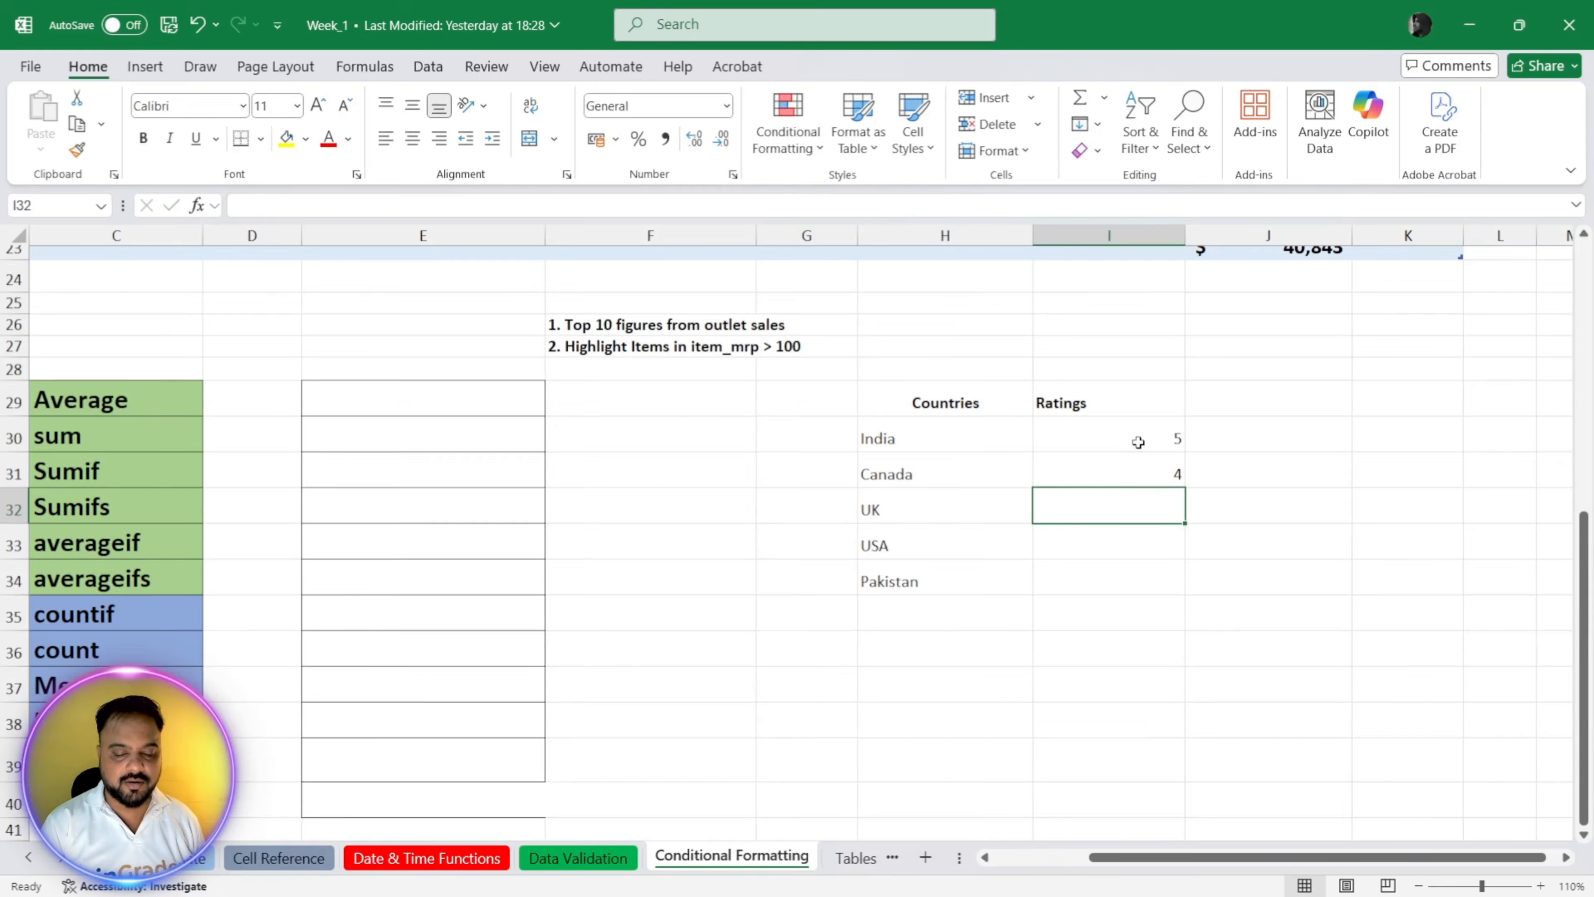
type("3")
key("Return")
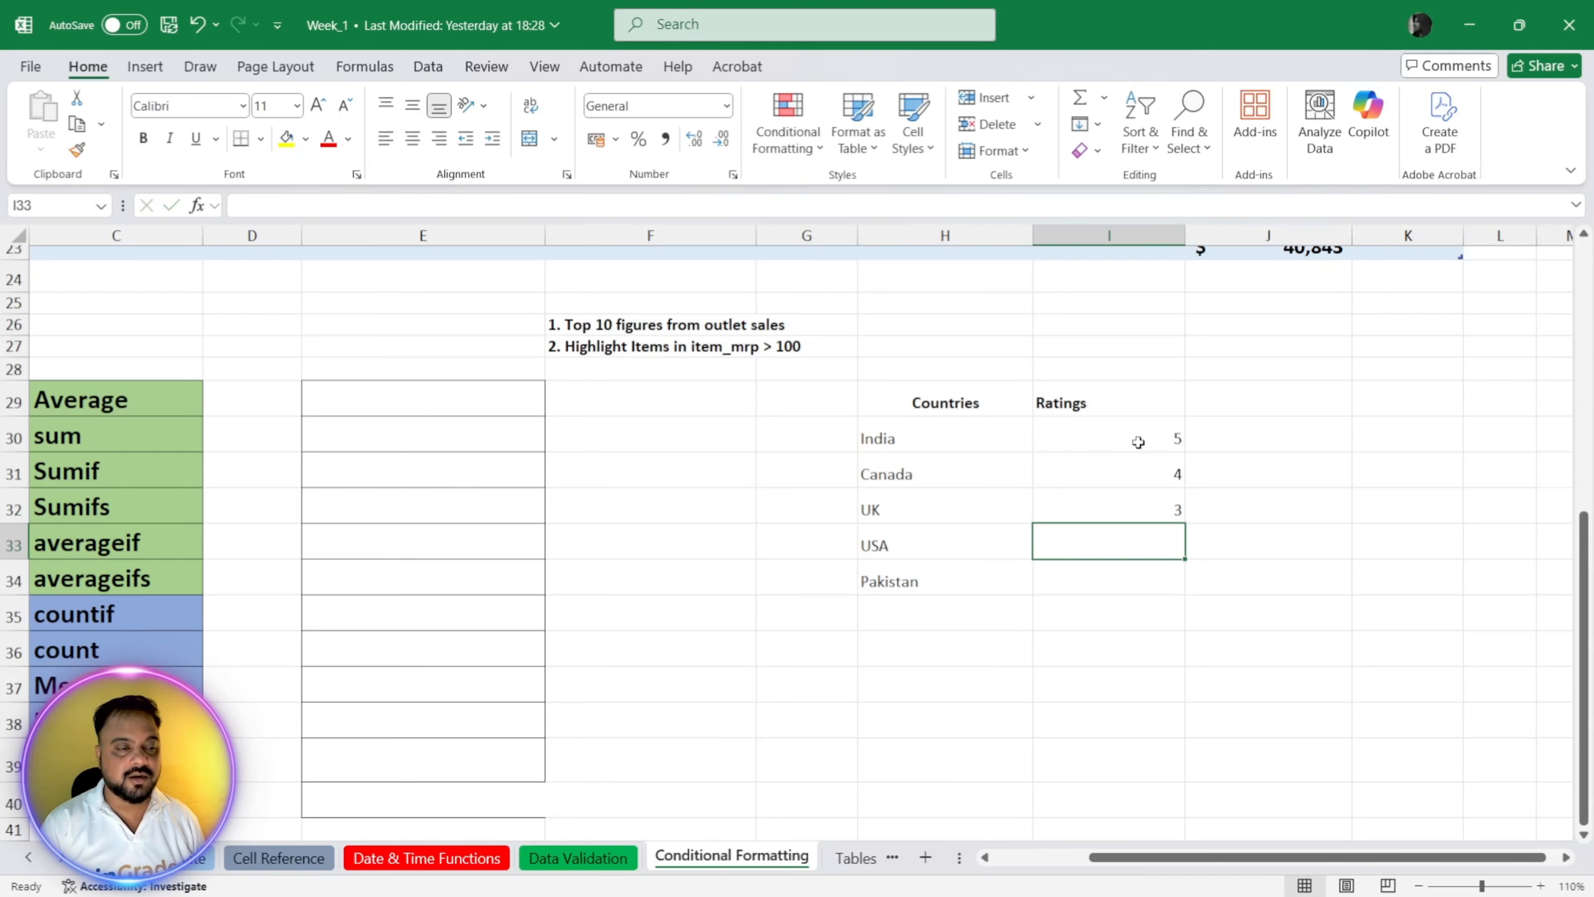
type("4")
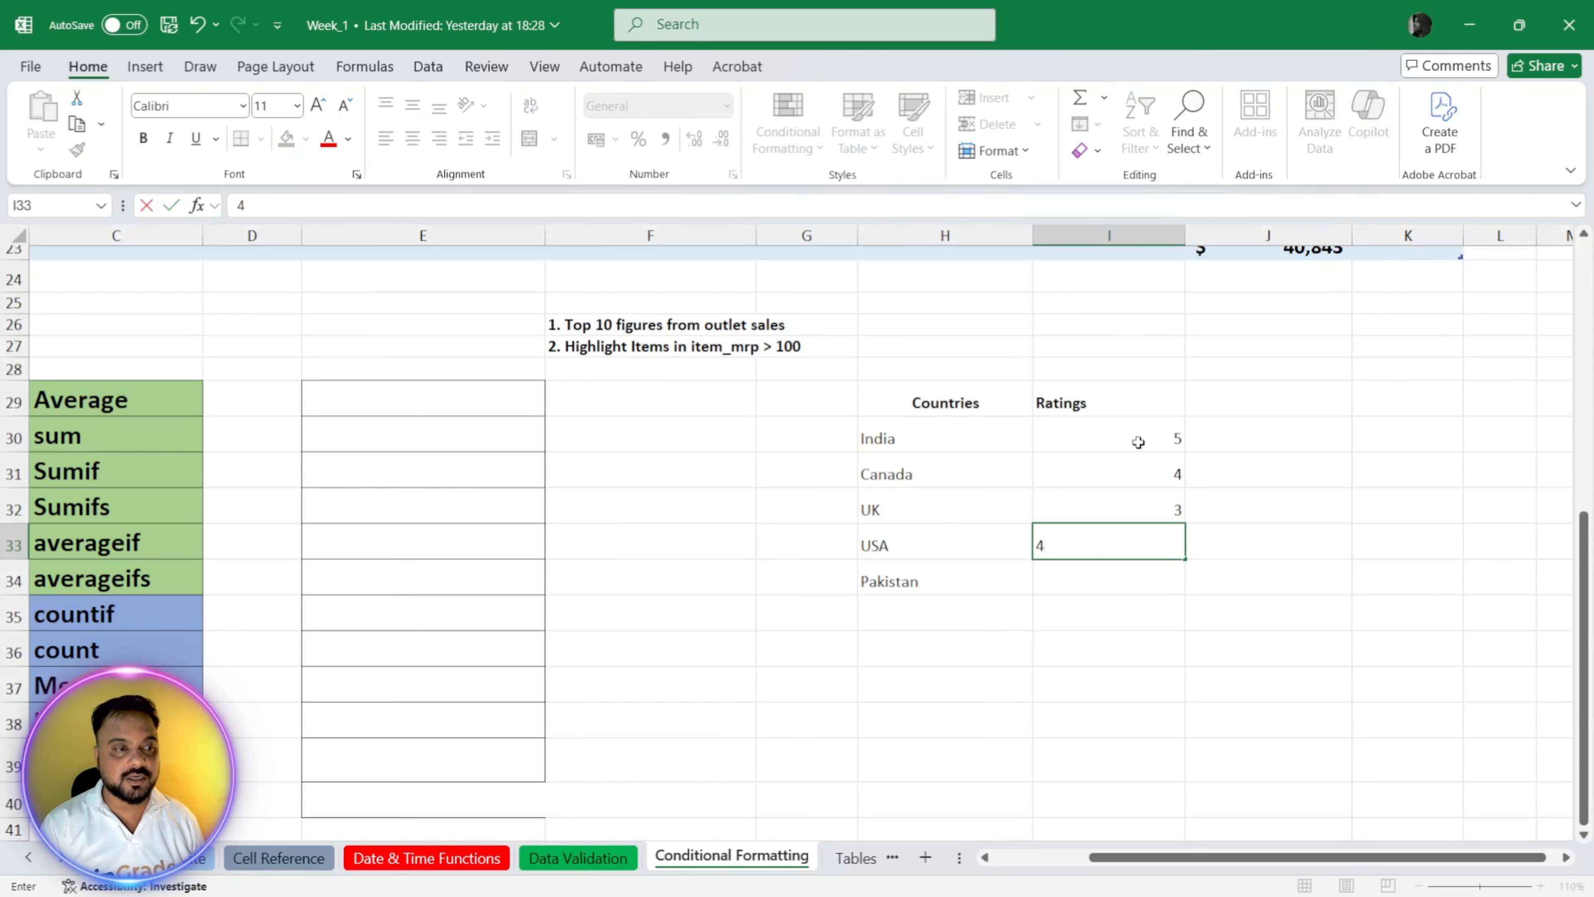
key("Return")
type("2")
key("Tab")
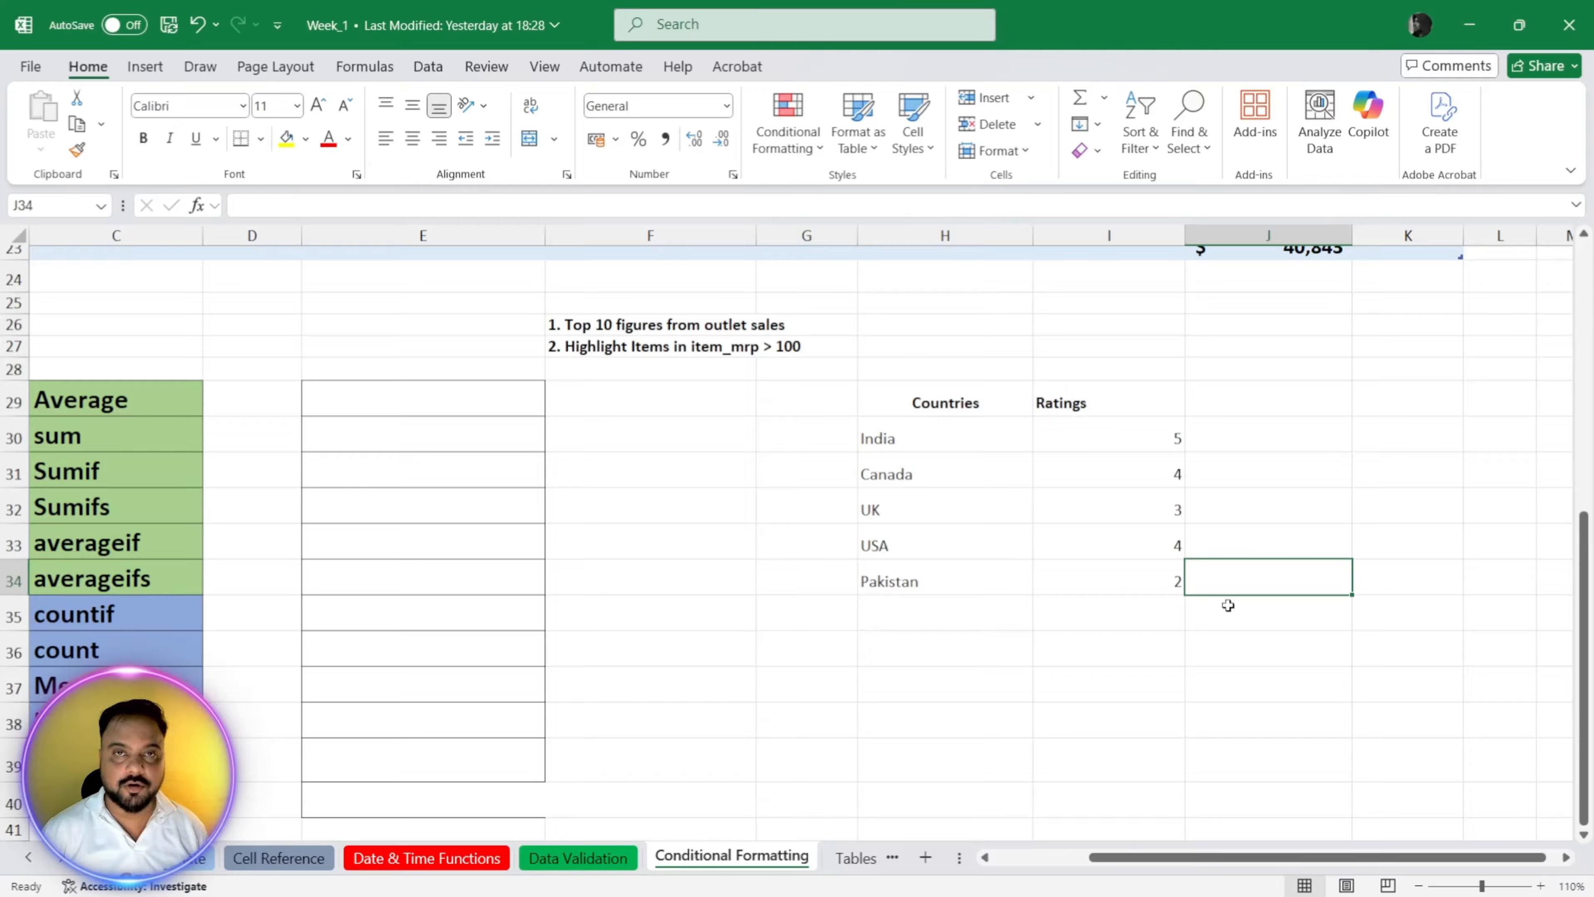
Step: Apply the three-star icon set to the ratings in I30:I34 with conditional formatting
key("Left")
key("shift+Up")
key("shift+Up")
key("shift+Up")
key("shift+Up")
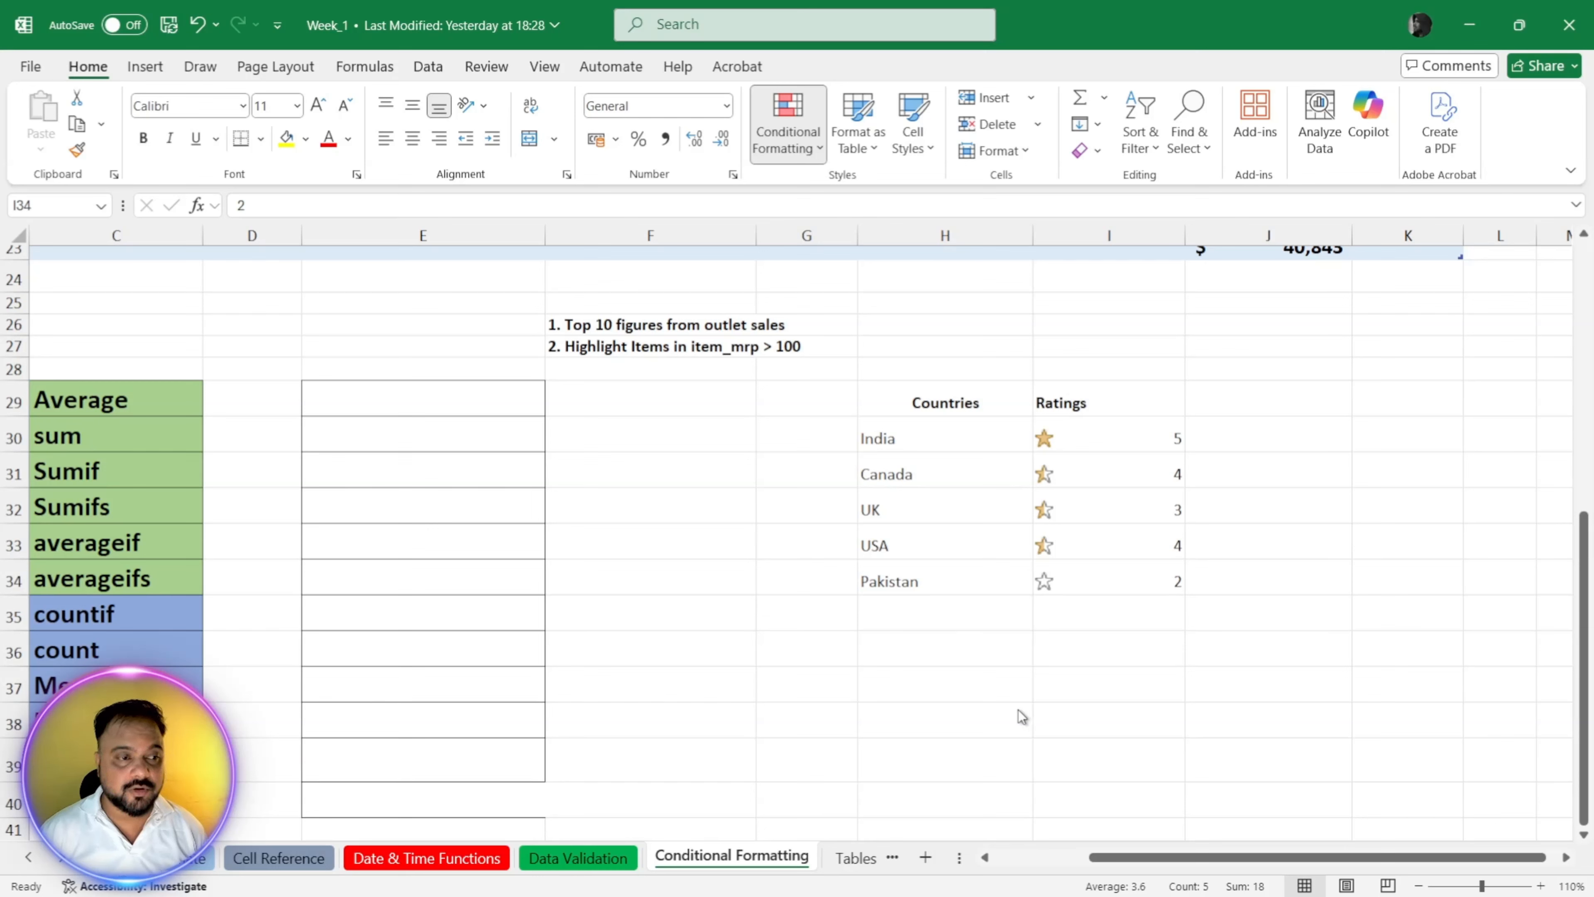
left_click(1134, 650)
left_click(1096, 428)
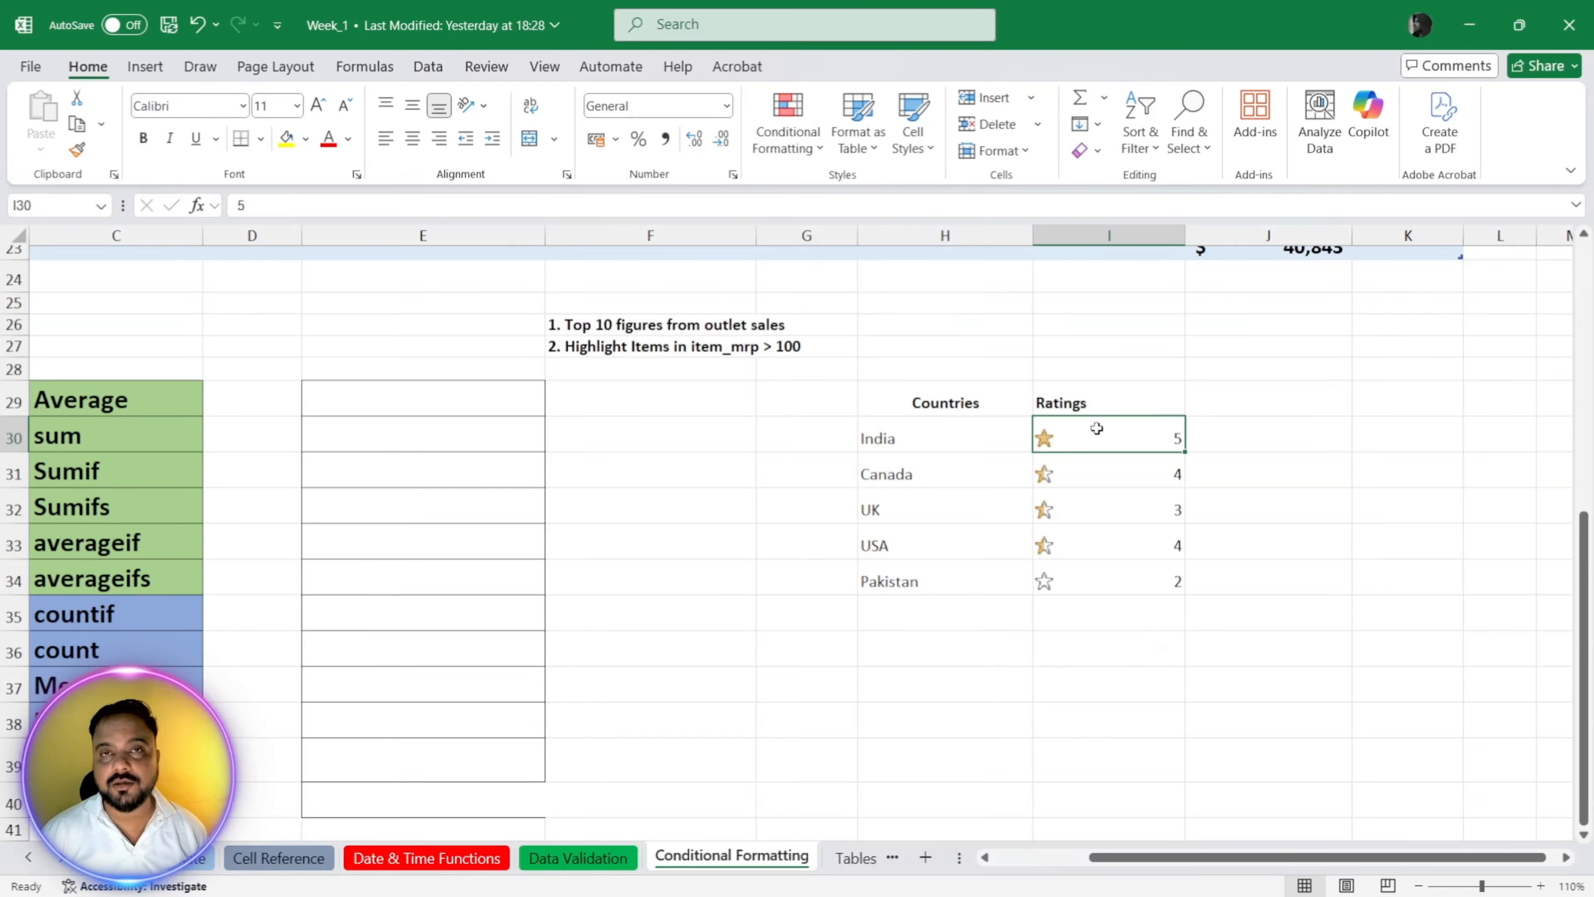
left_click(1094, 479)
left_click(1103, 511)
left_click(1128, 553)
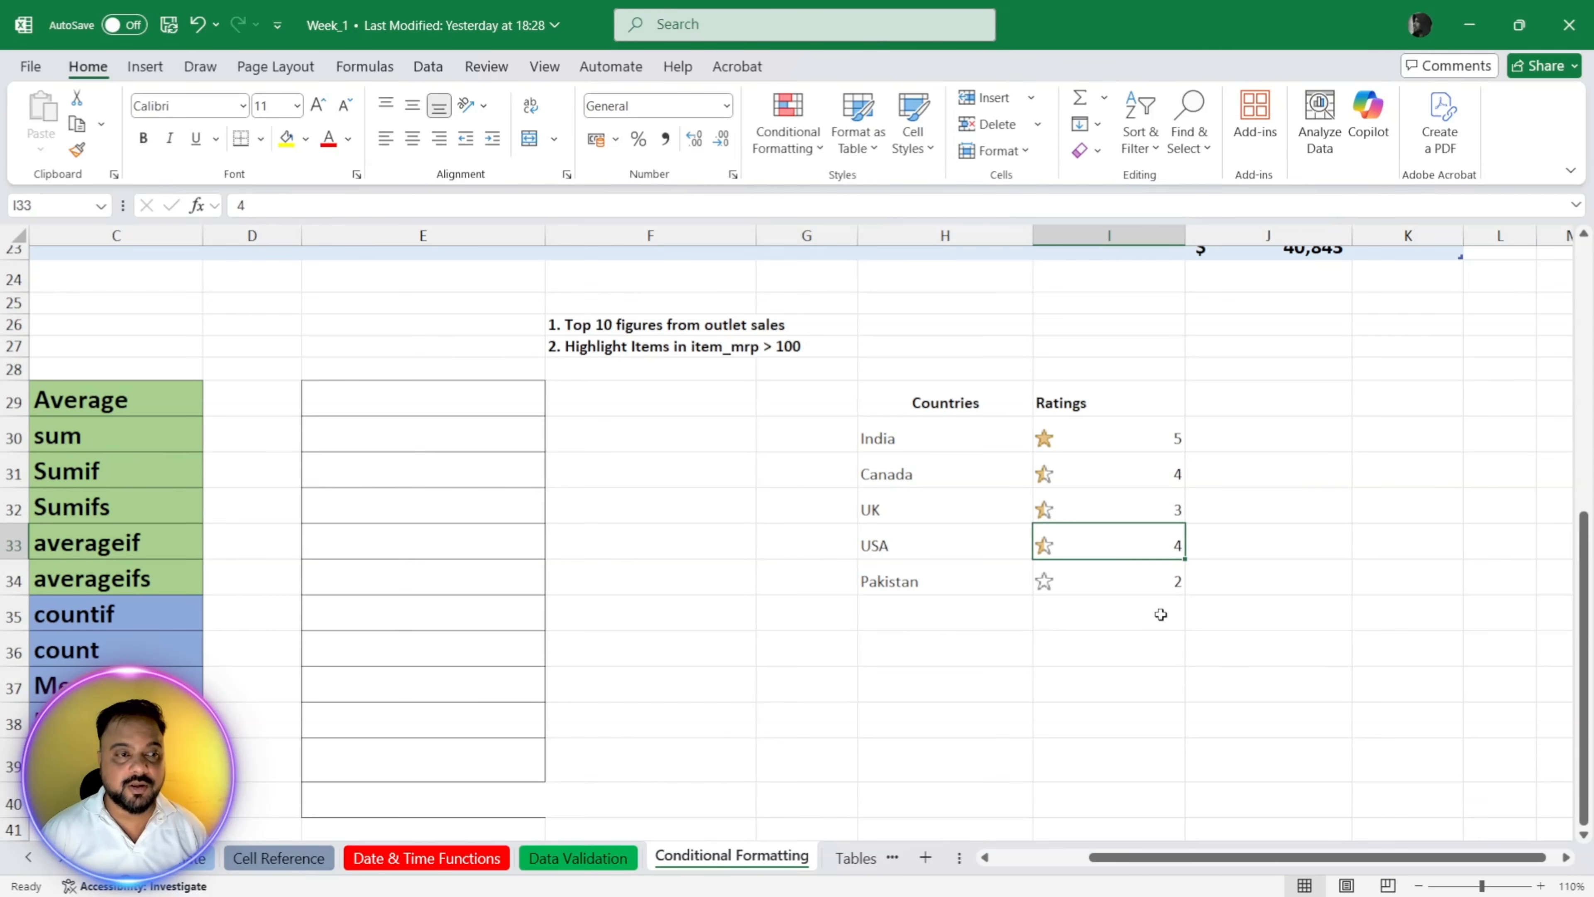
Step: Set the USA rating to 5 and the UK rating to 1
left_click(1160, 587)
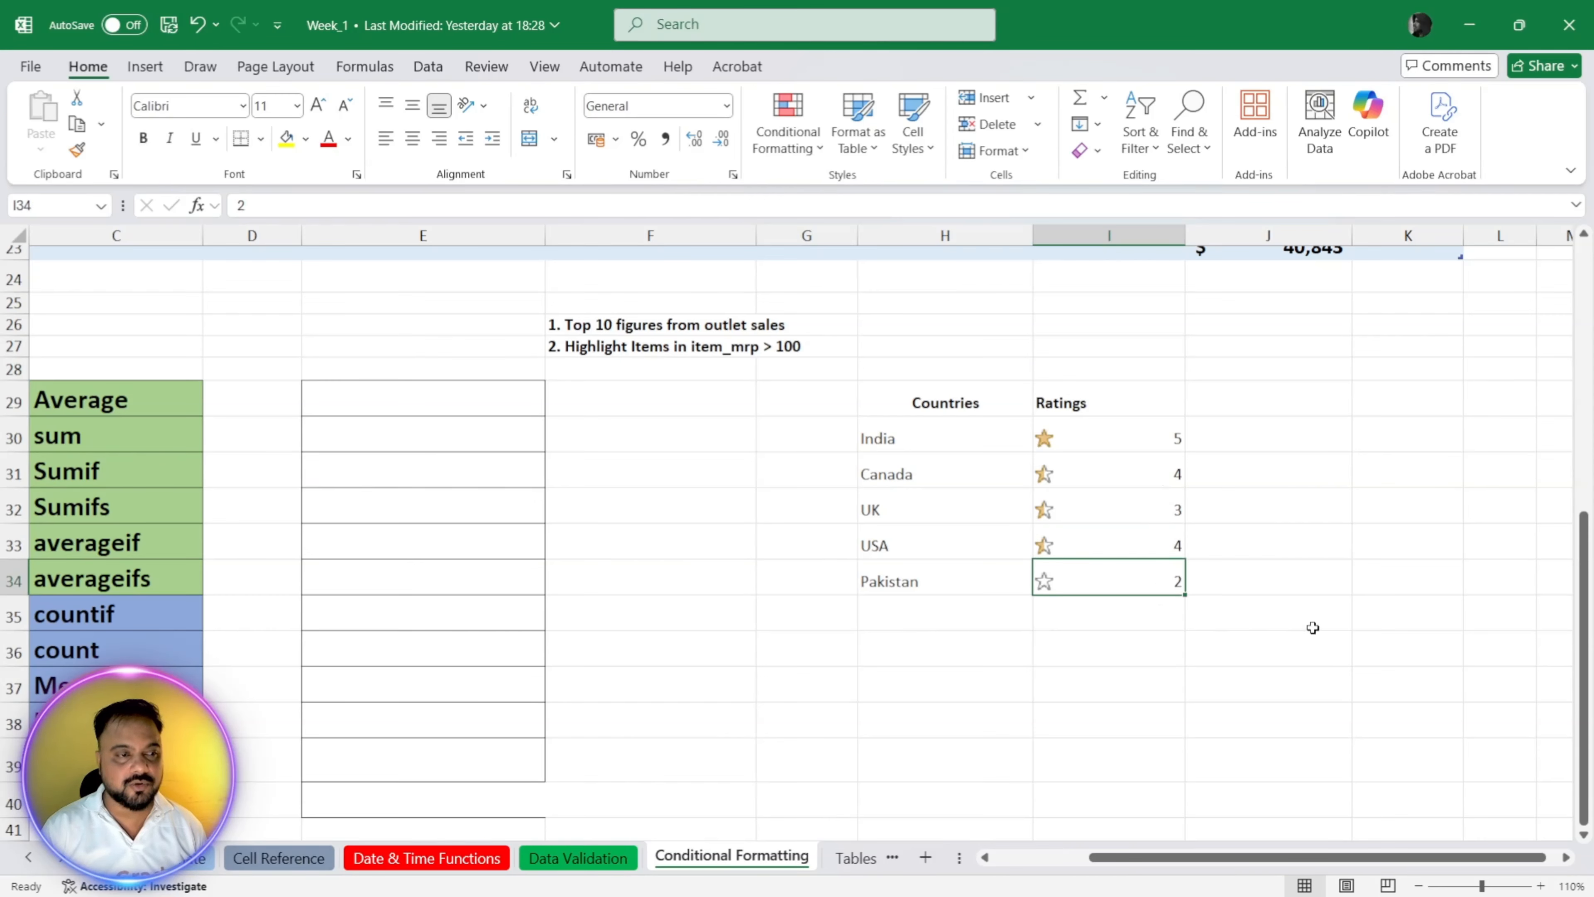
key("Up")
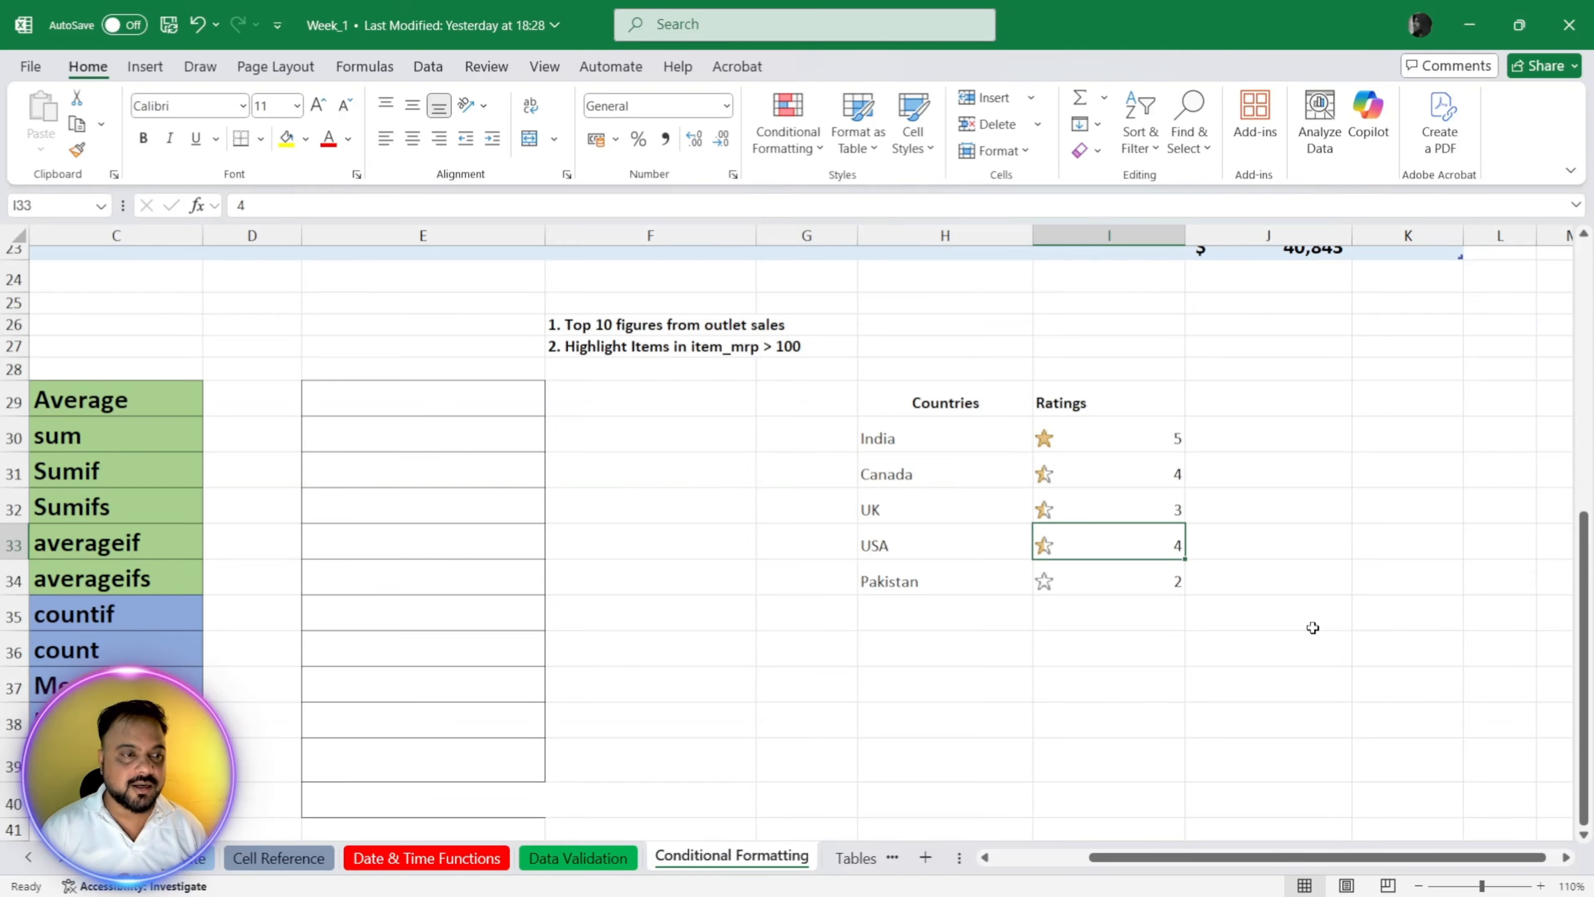
type("5")
key("Return")
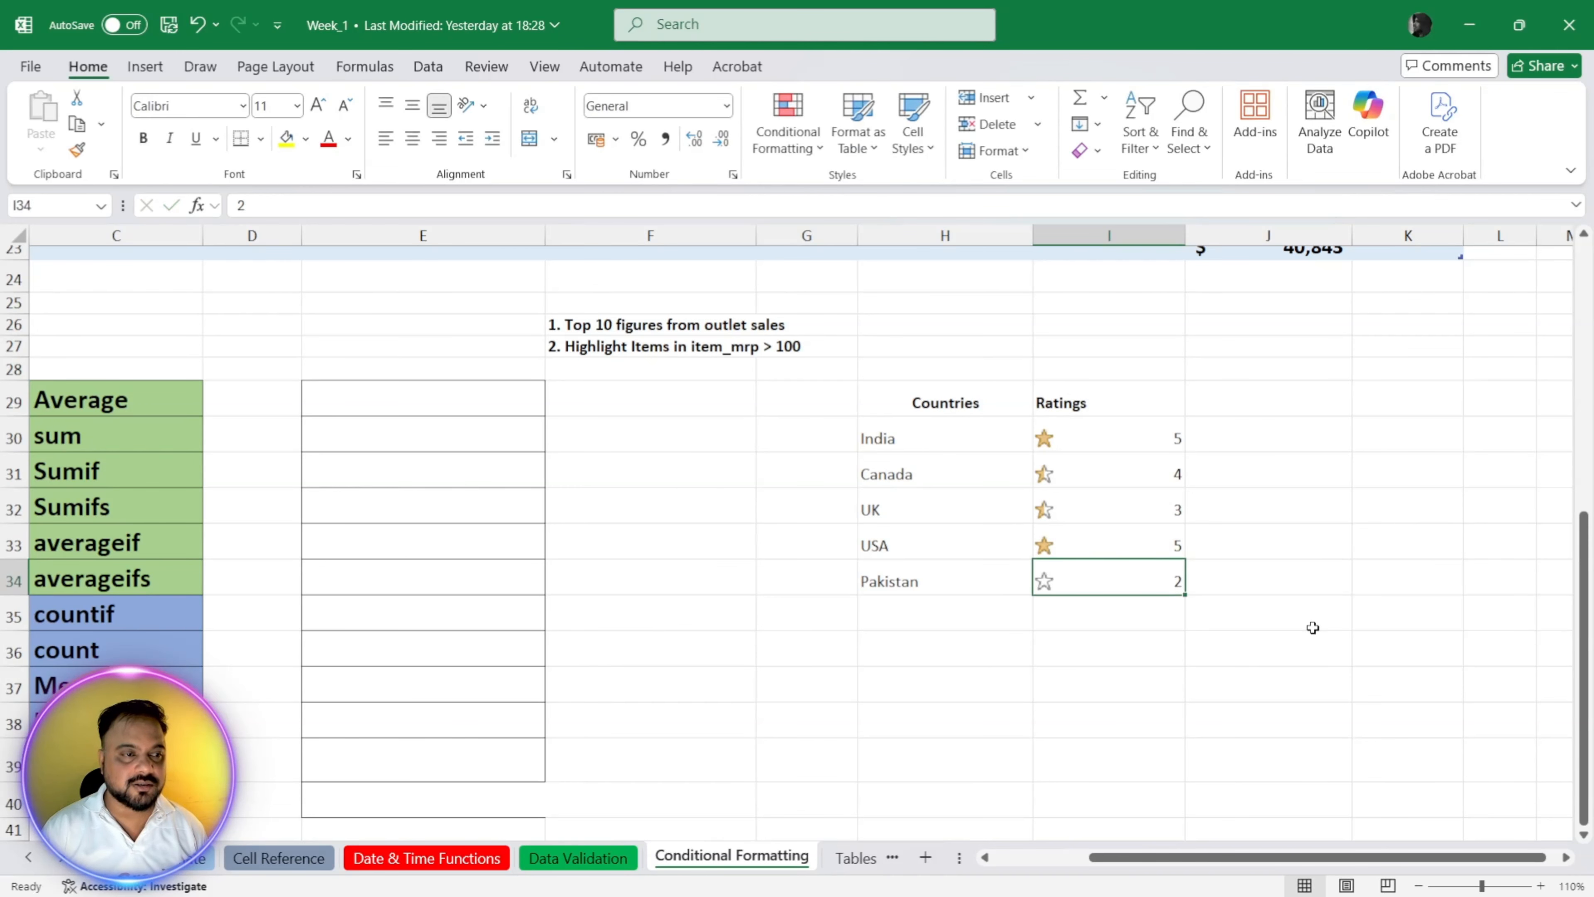
key("Up")
key("Up")
type("1")
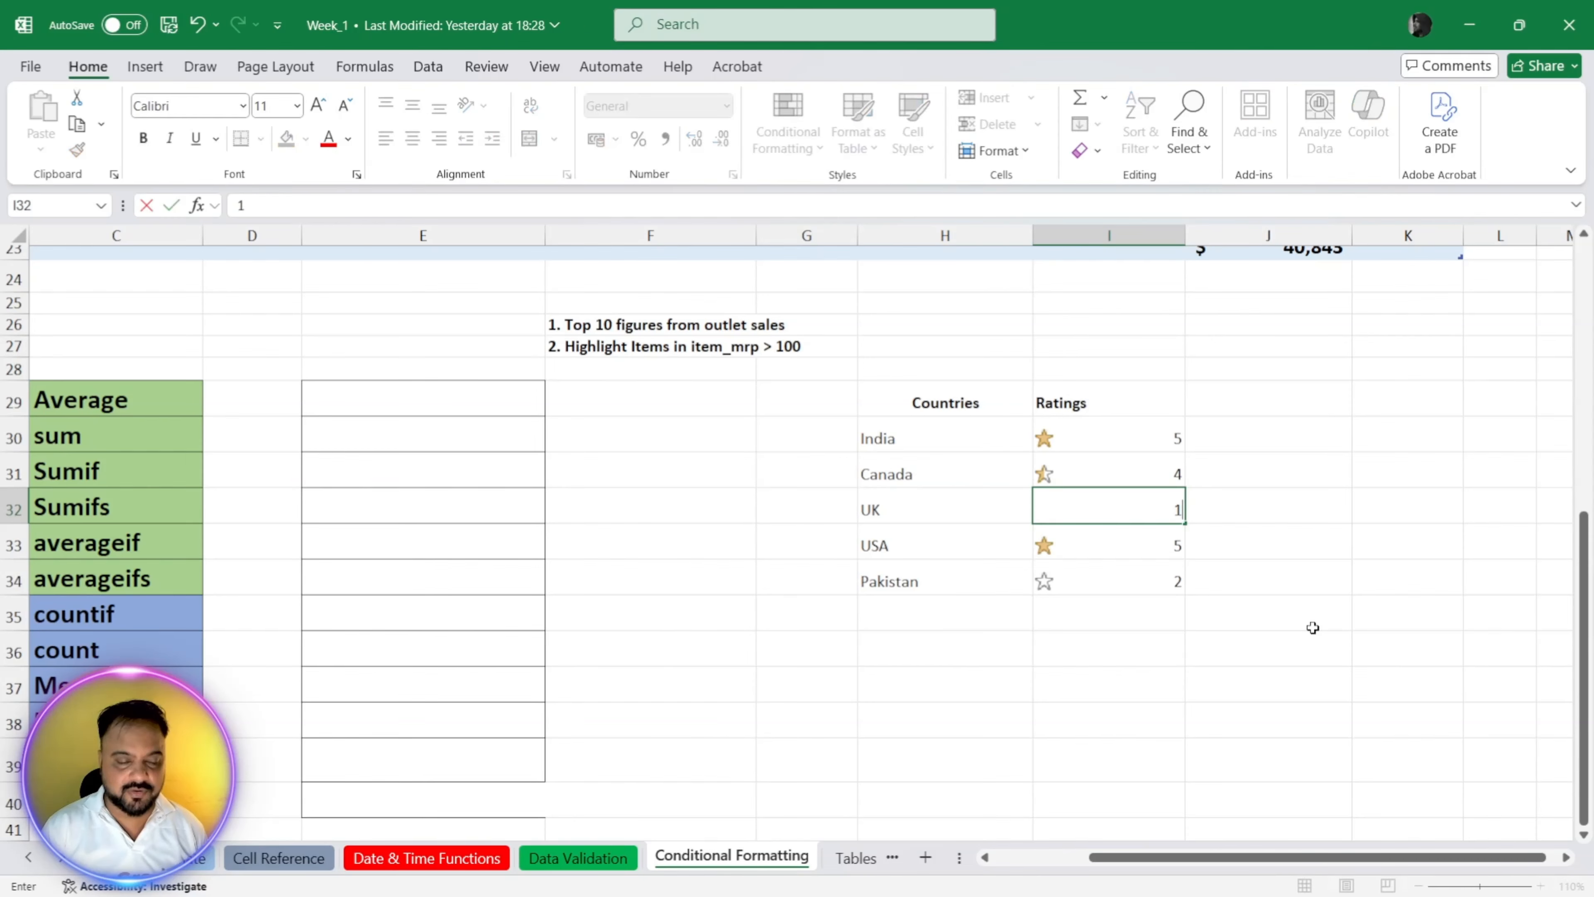
key("Return")
key("Down")
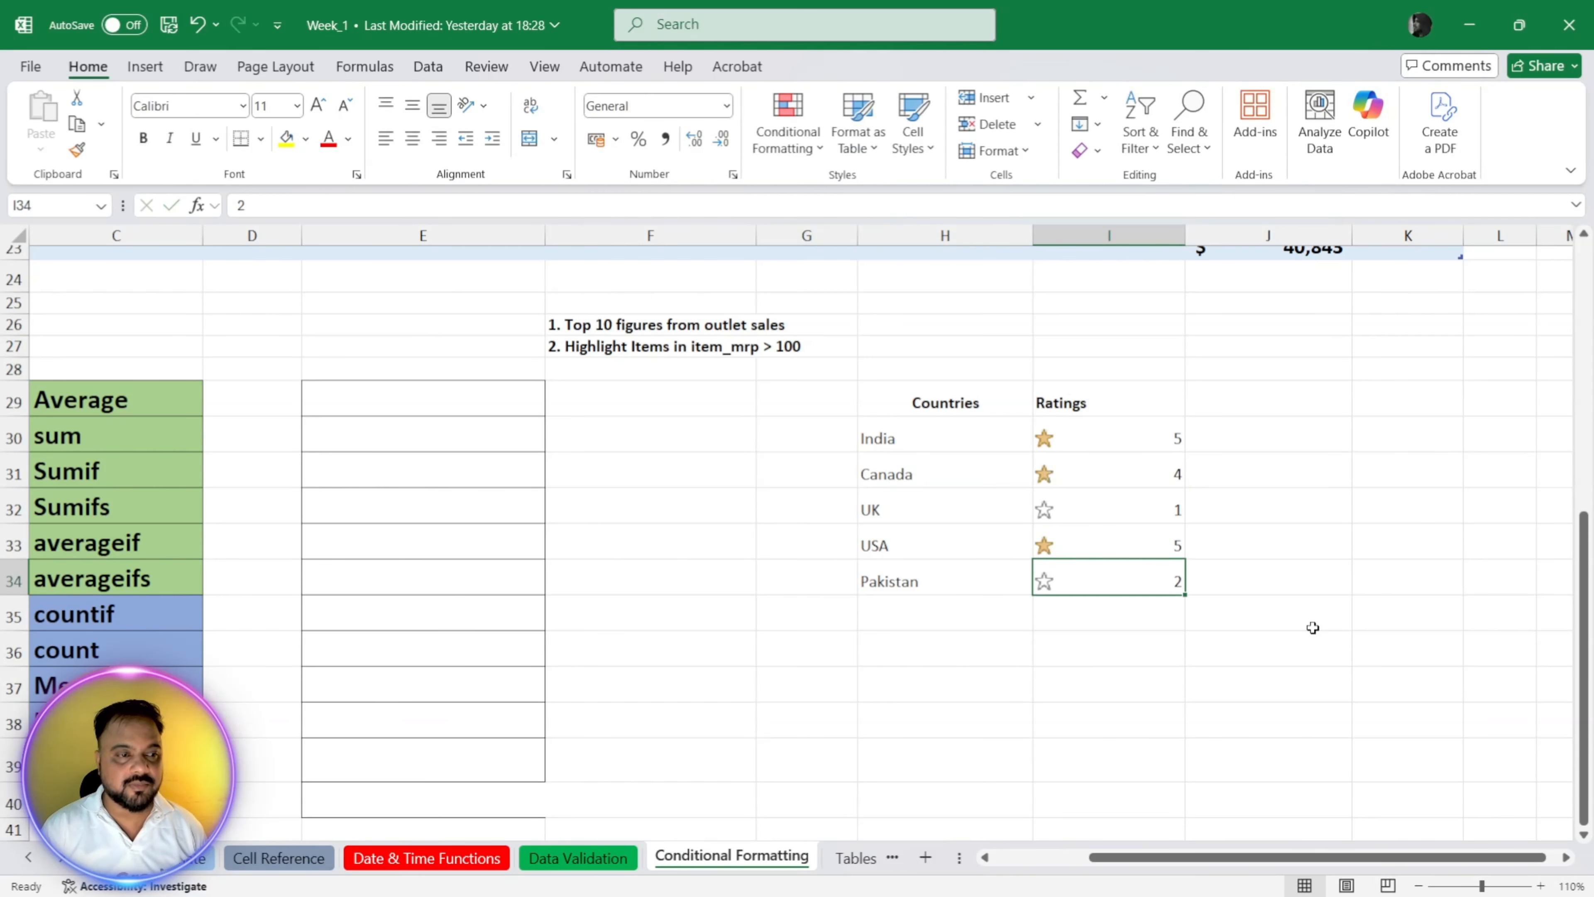
Step: Apply the rimmed three traffic lights icon set to the ratings in I30:I34
key("Up")
key("Up")
key("Up")
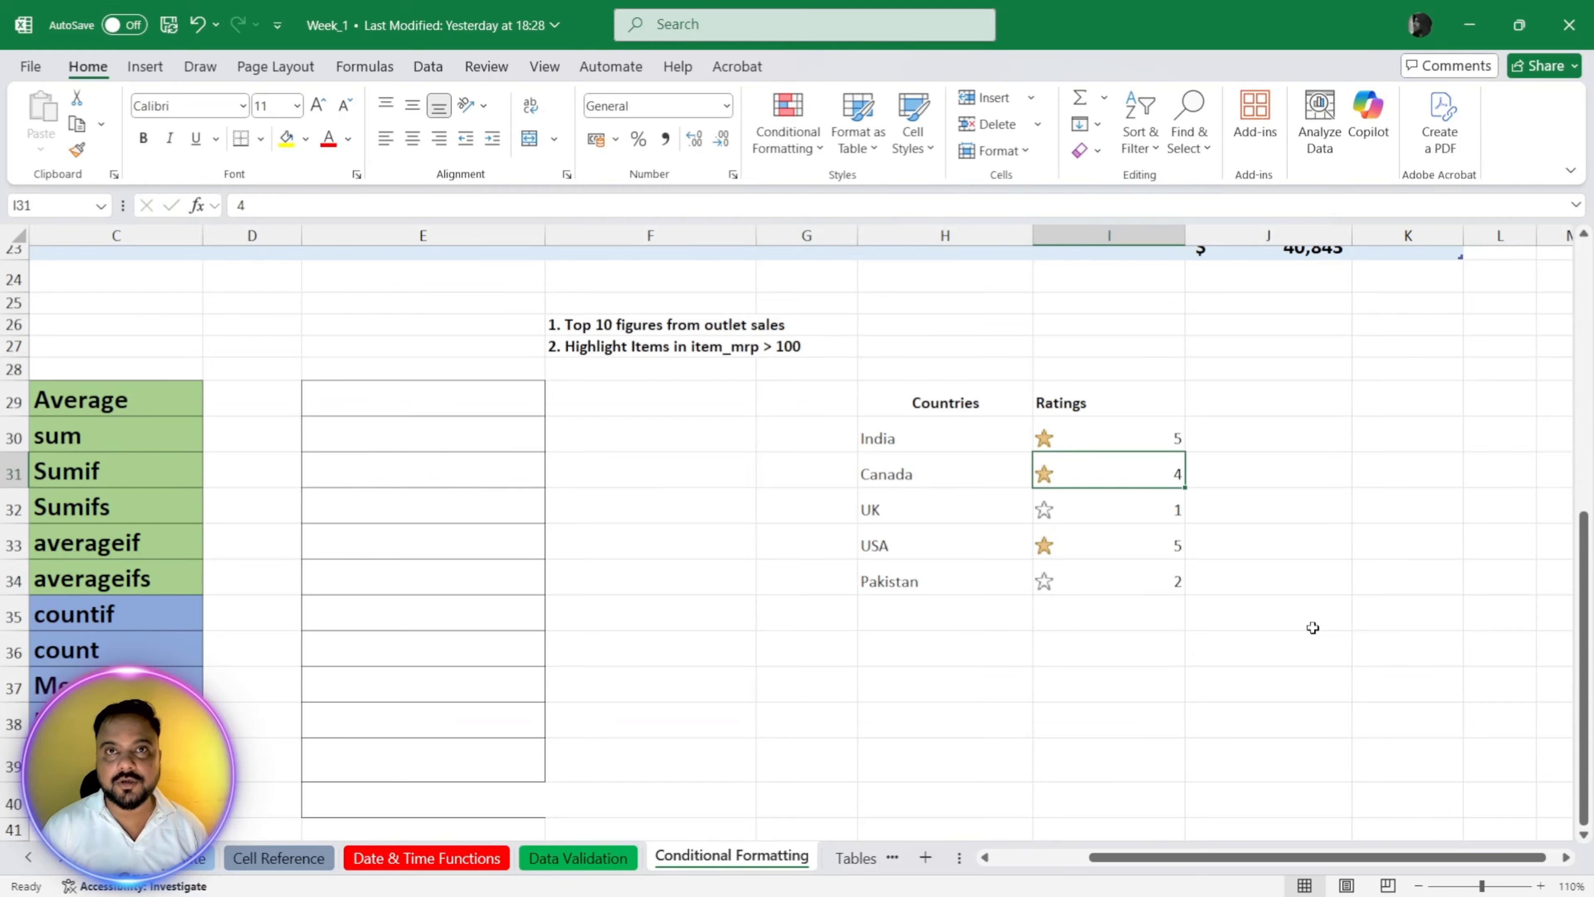
key("Up")
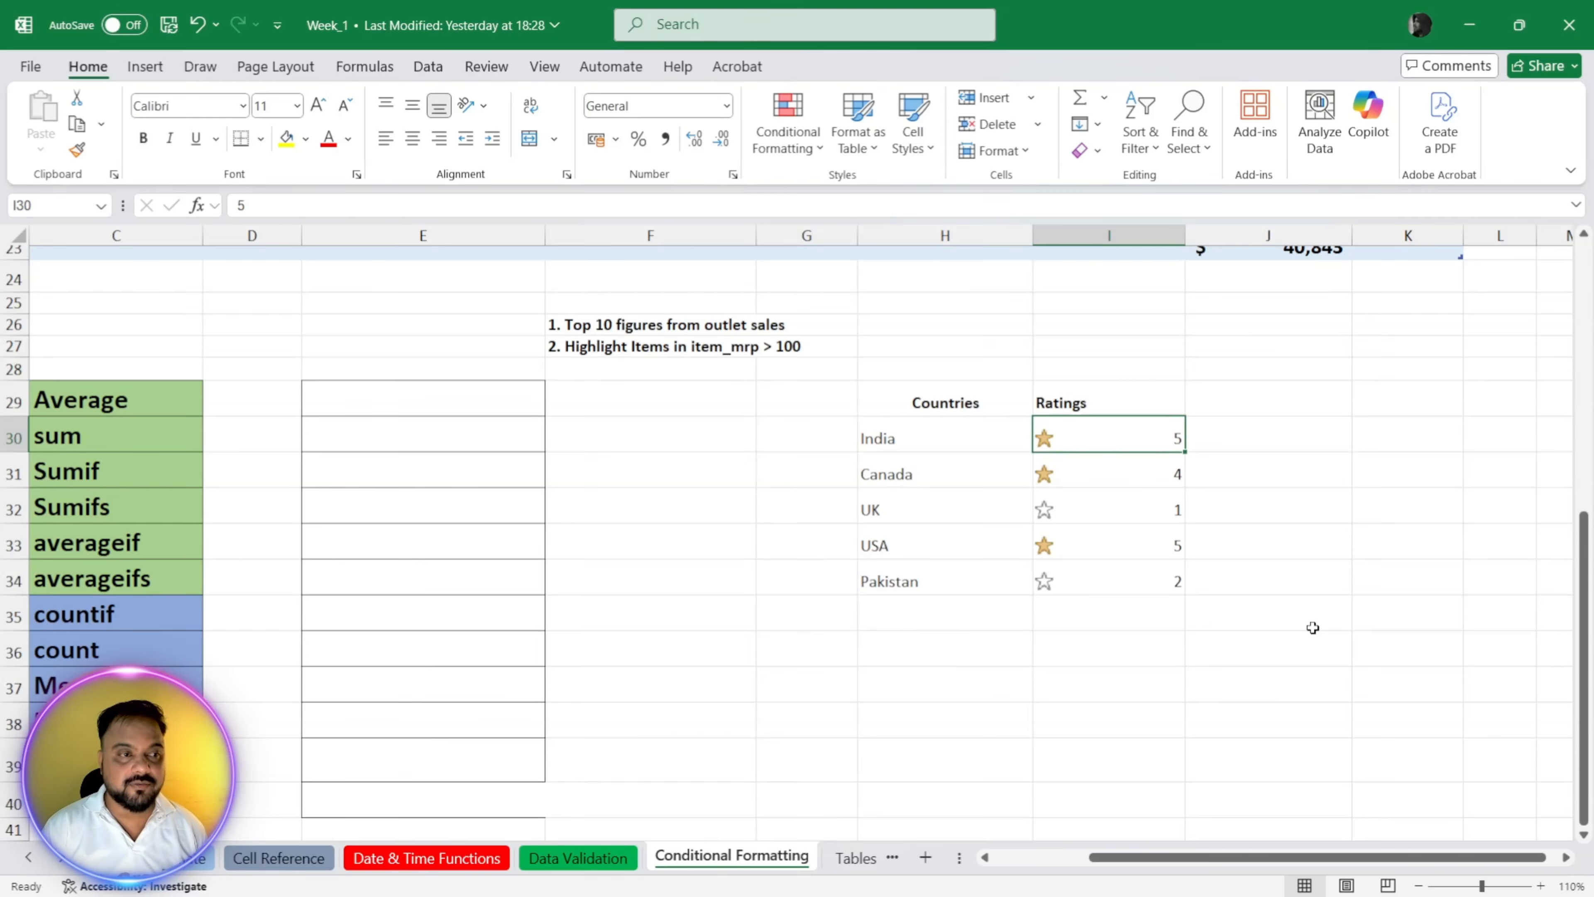
key("shift+Down")
key("shift+Down")
key("shift+Down")
key("shift+Down")
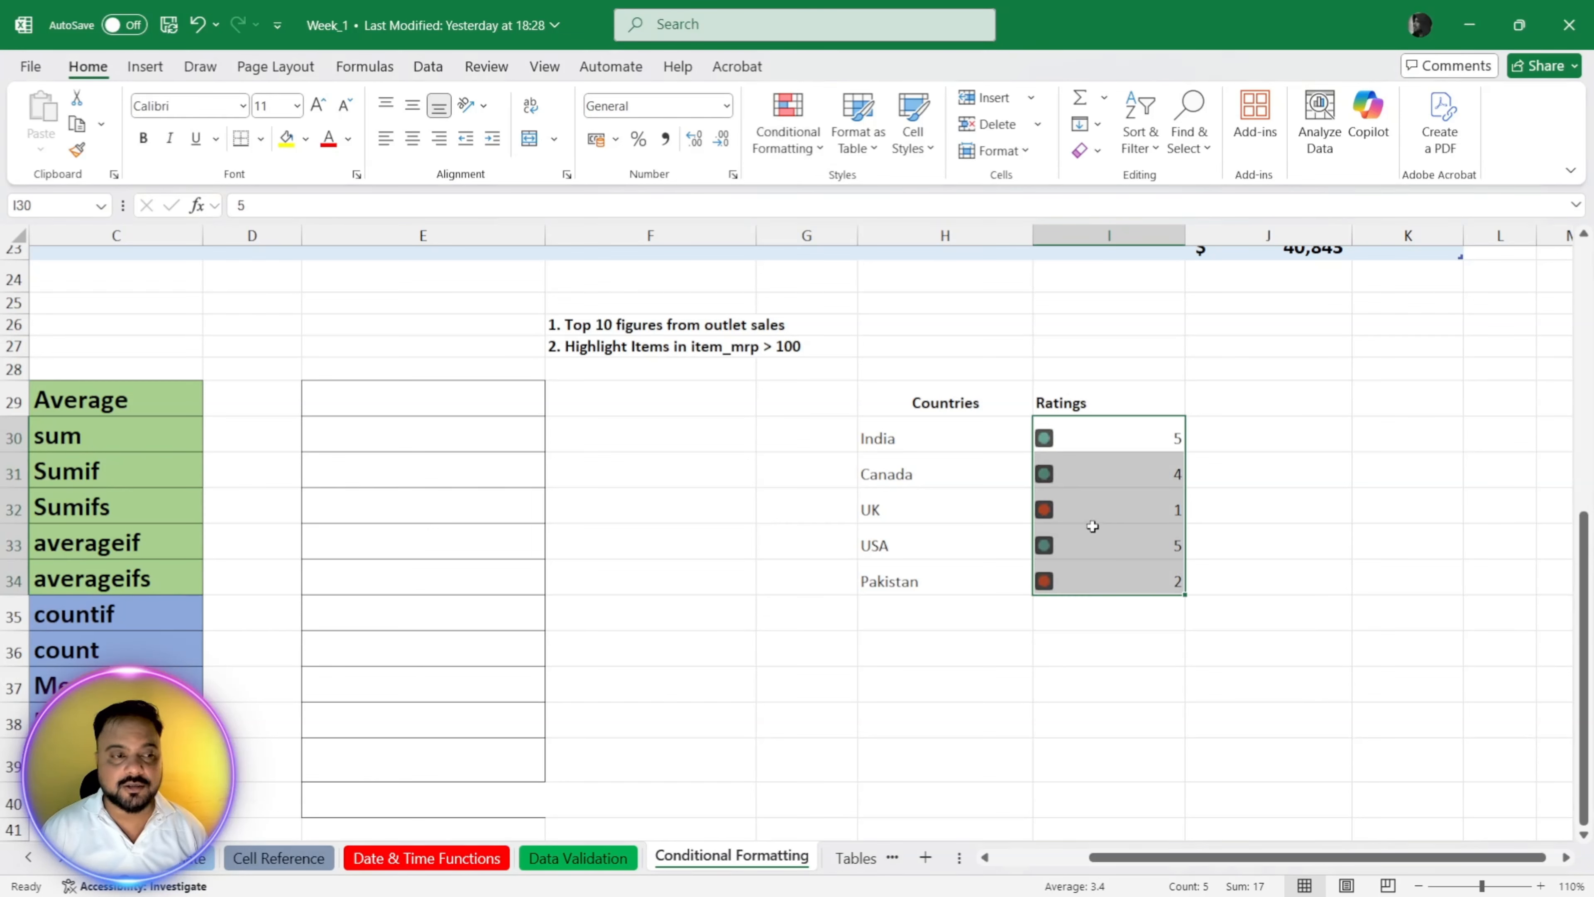
left_click(1088, 658)
left_click(1093, 449)
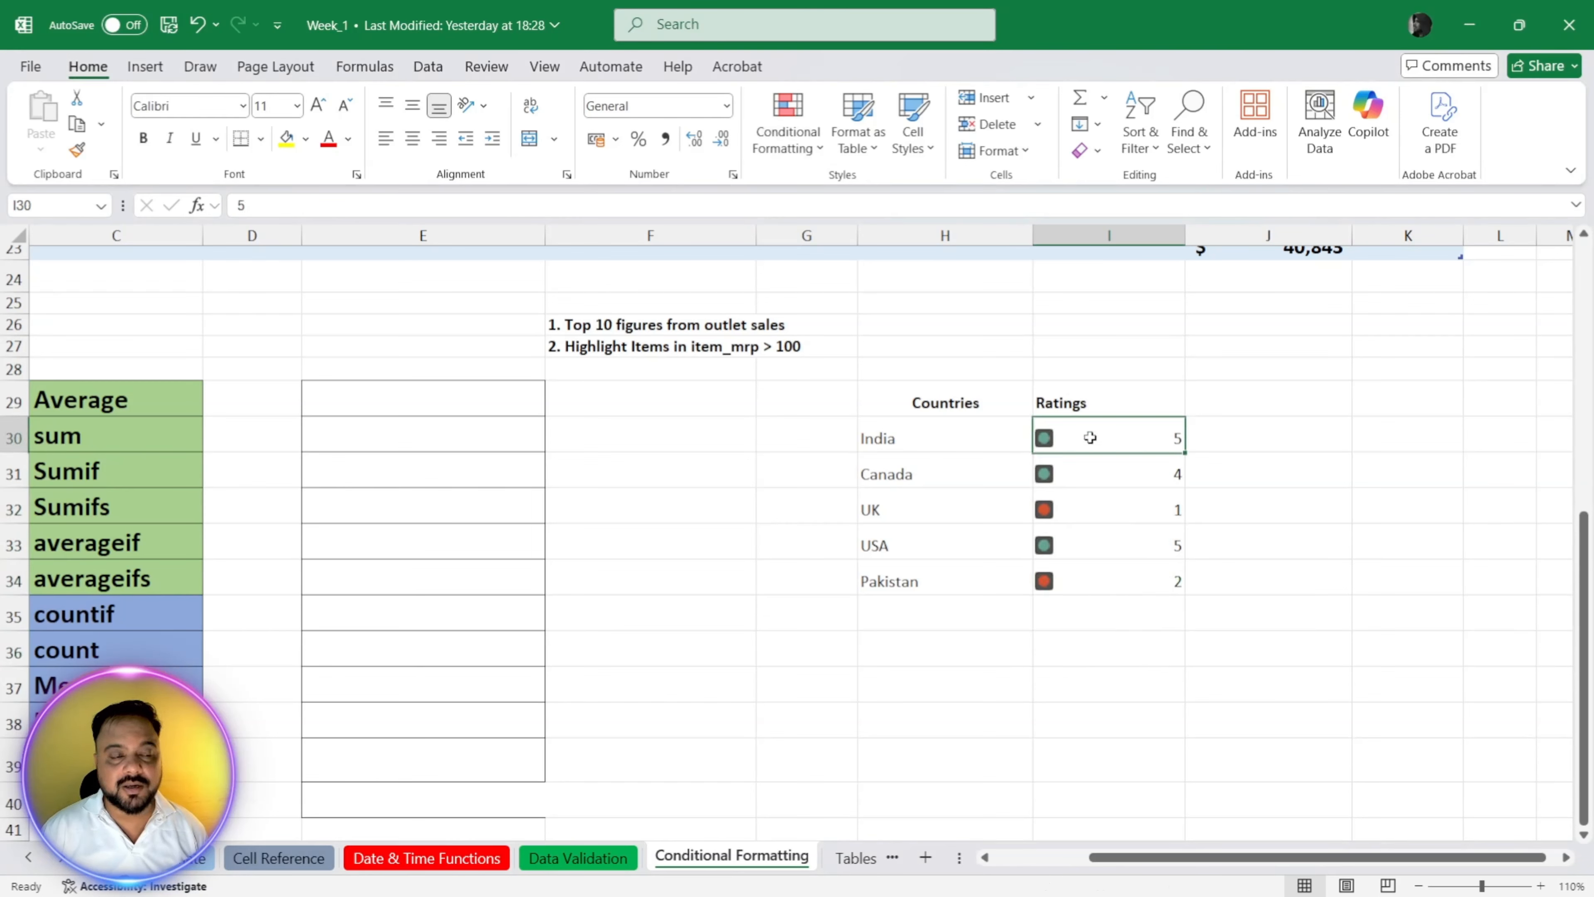
Step: Set the UK rating in I32 to 3
left_click(1147, 585)
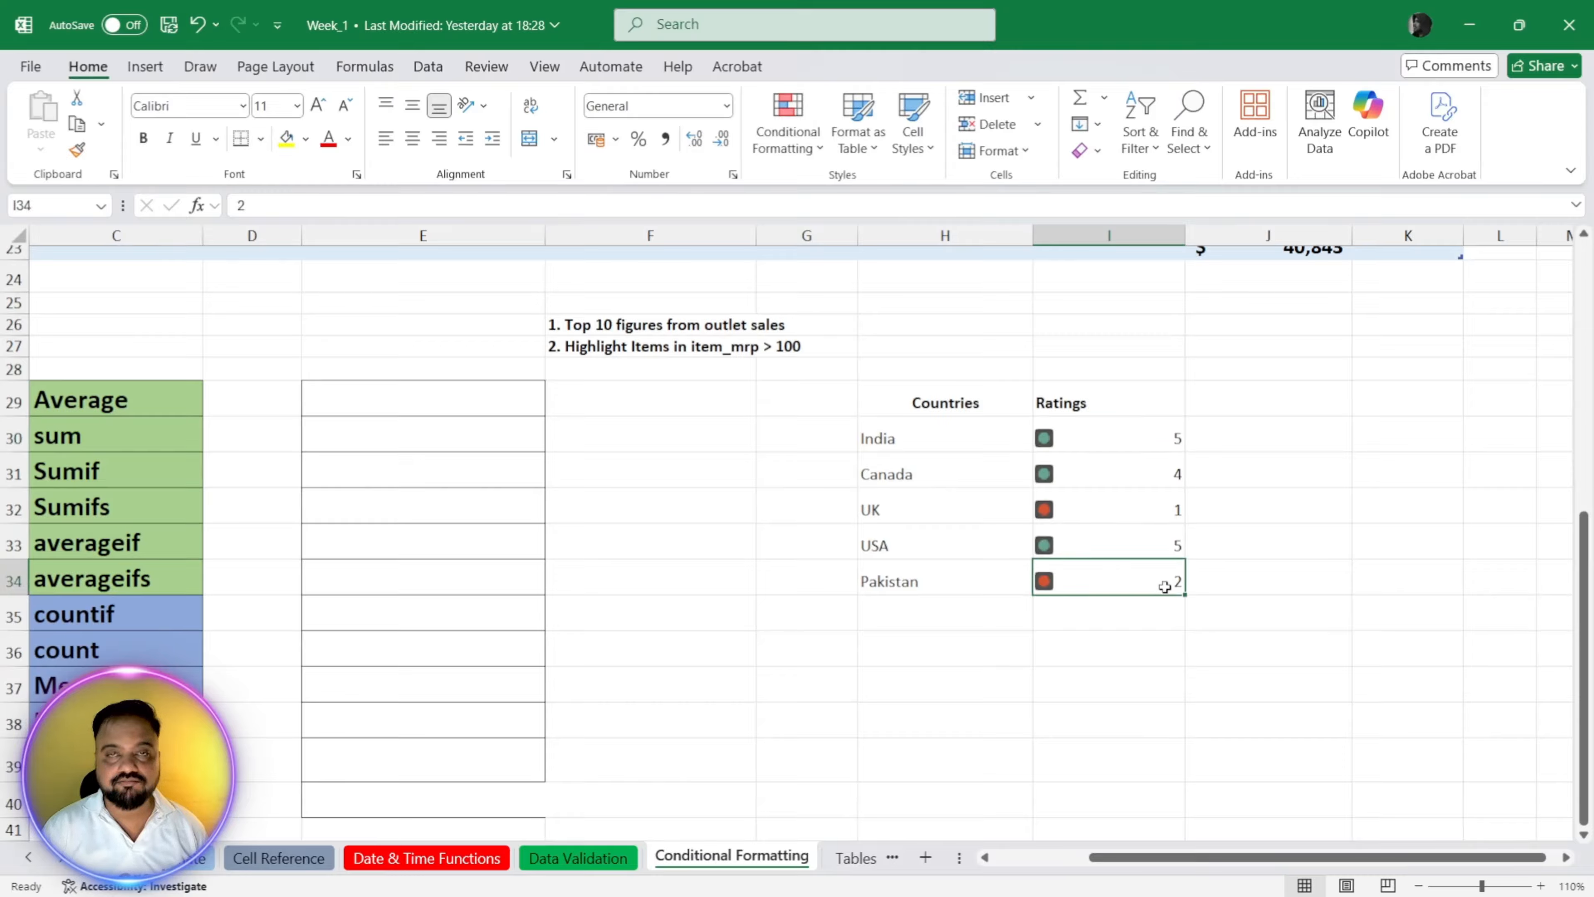
key("Up")
key("Up")
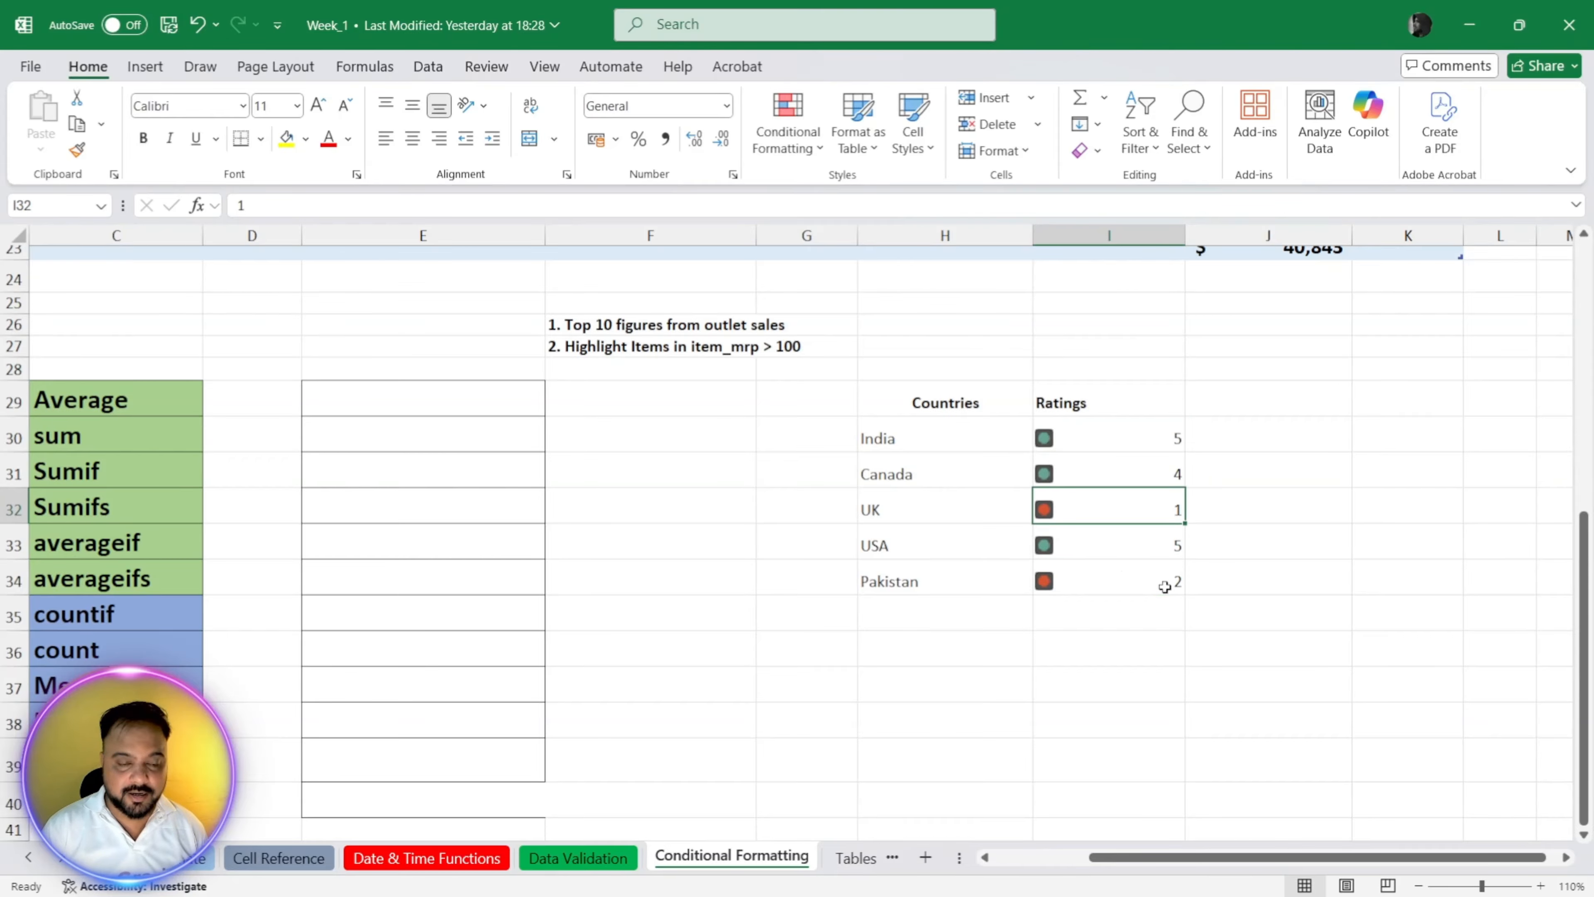
type("3")
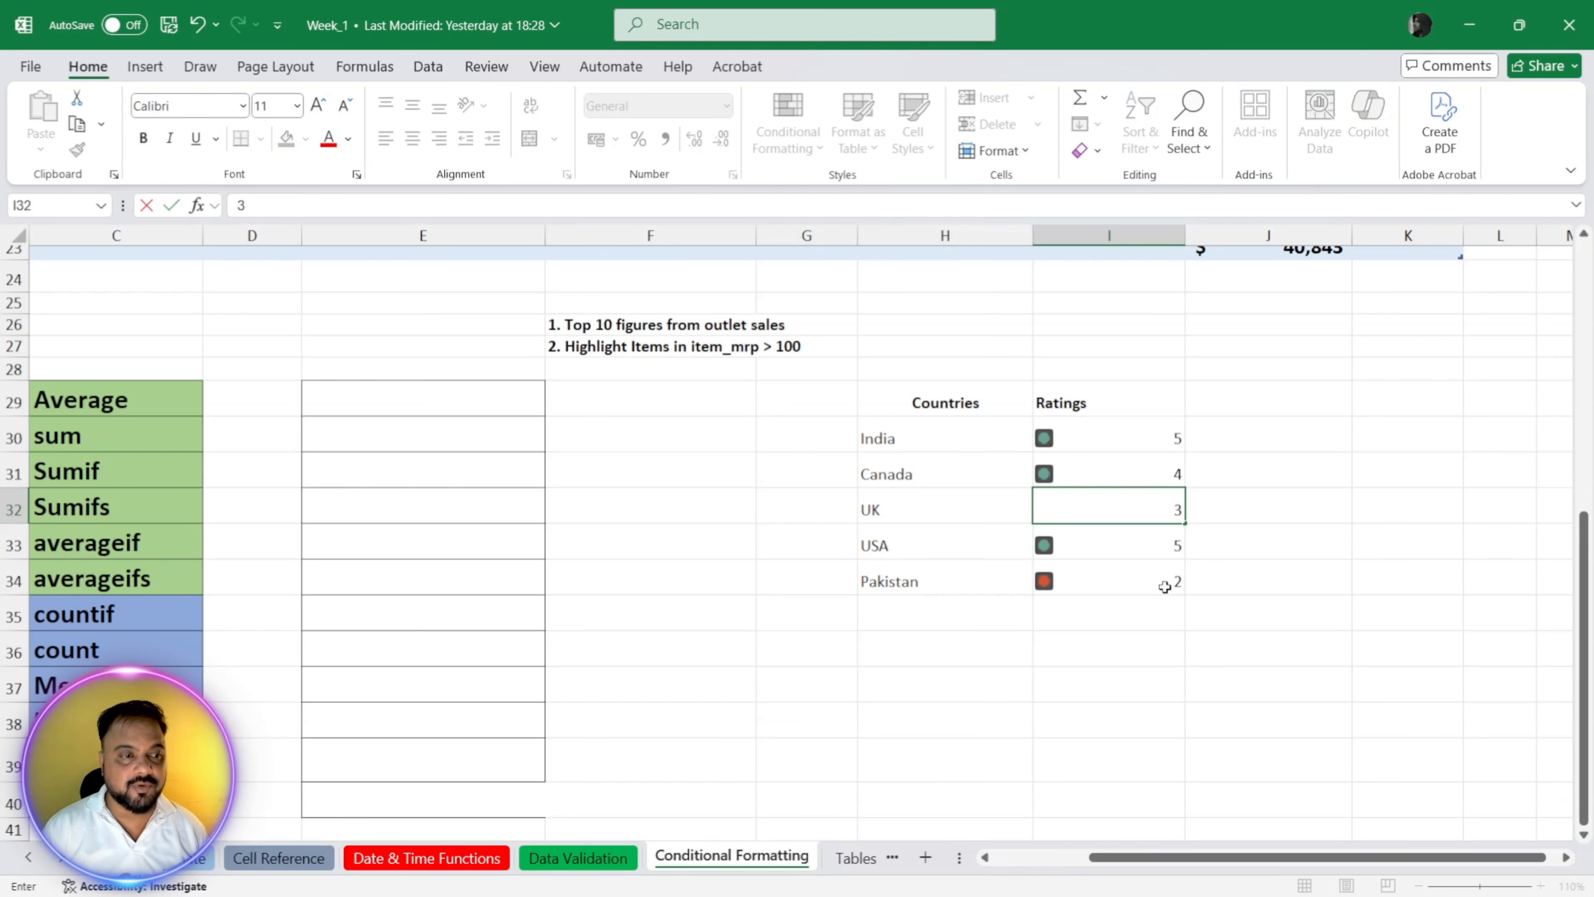
key("Return")
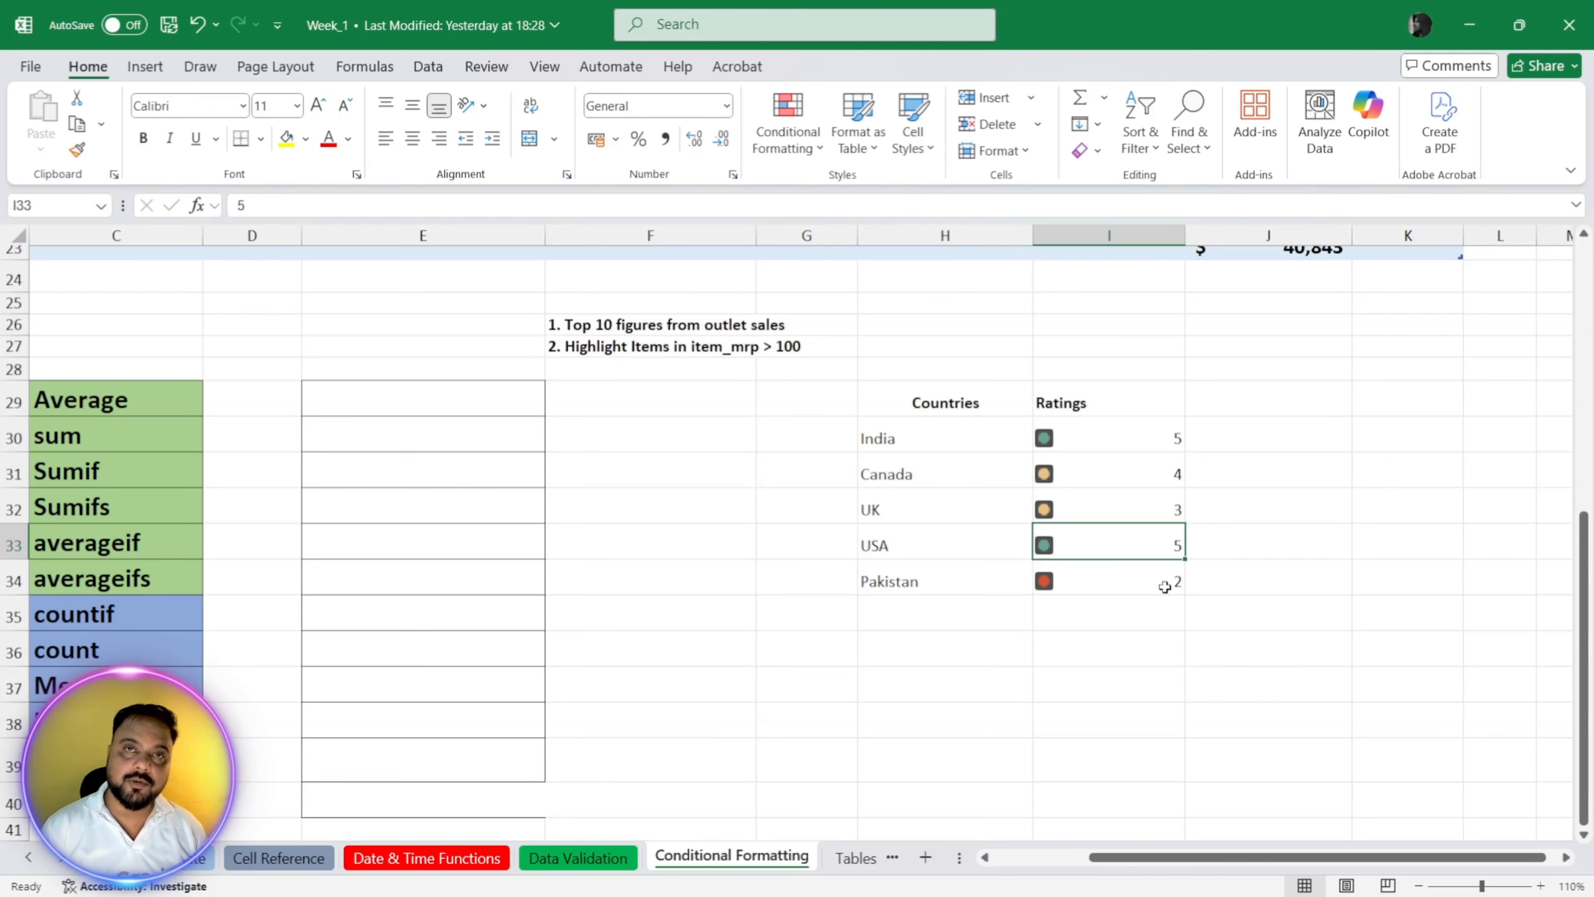
Step: Apply the signal-bars rating icon set to the ratings in I30:I34 and check the icon beside each rating
left_click_drag(1035, 444, 1061, 581)
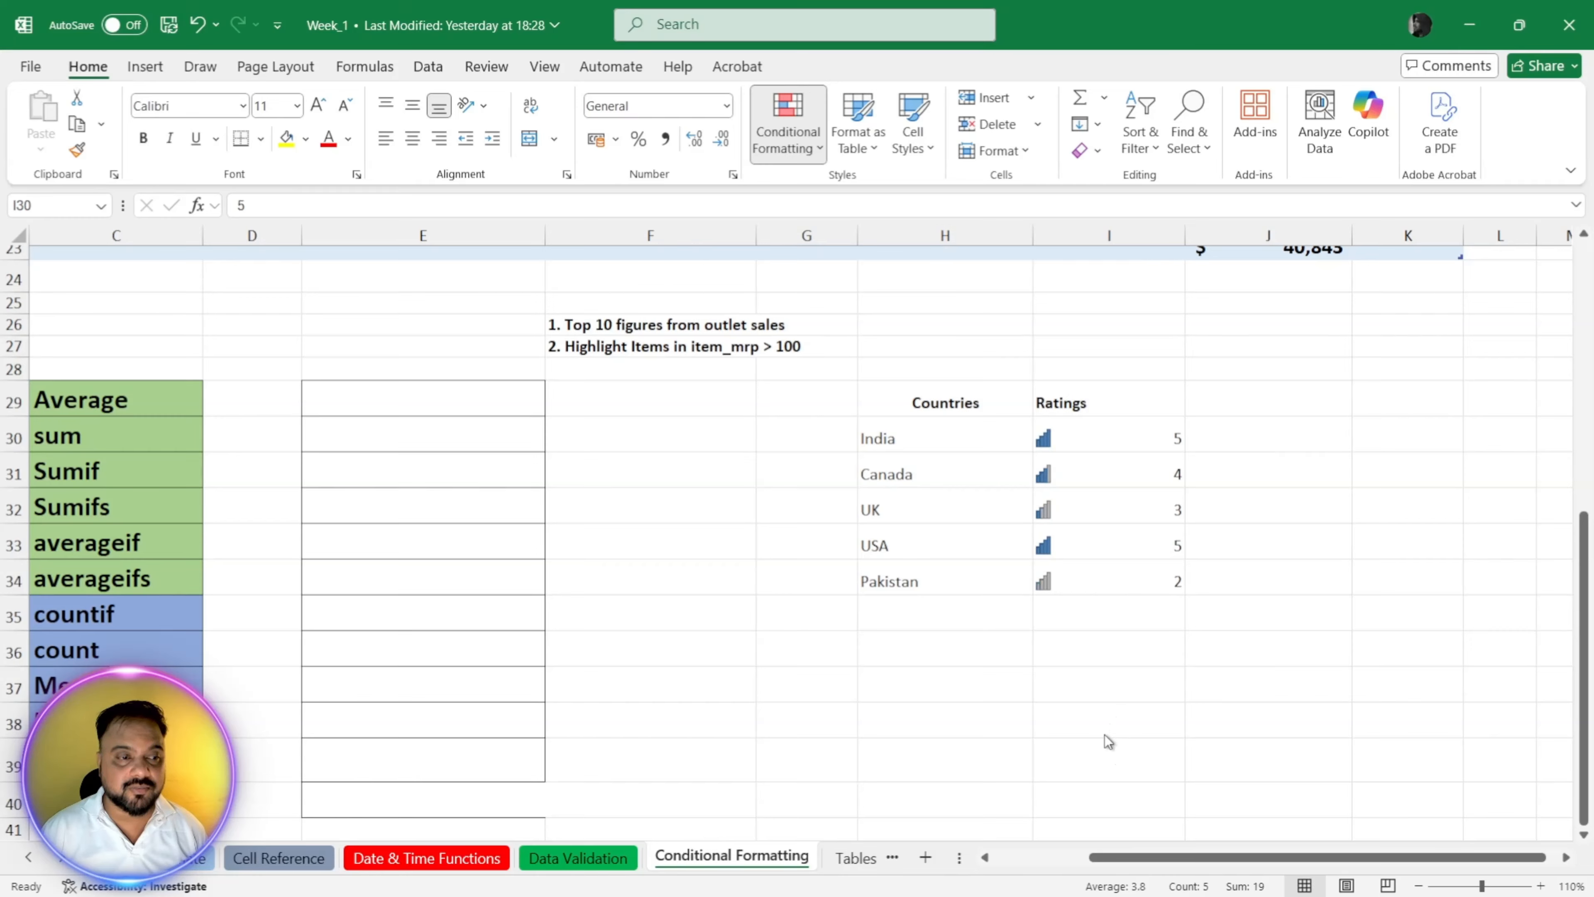
left_click(1121, 675)
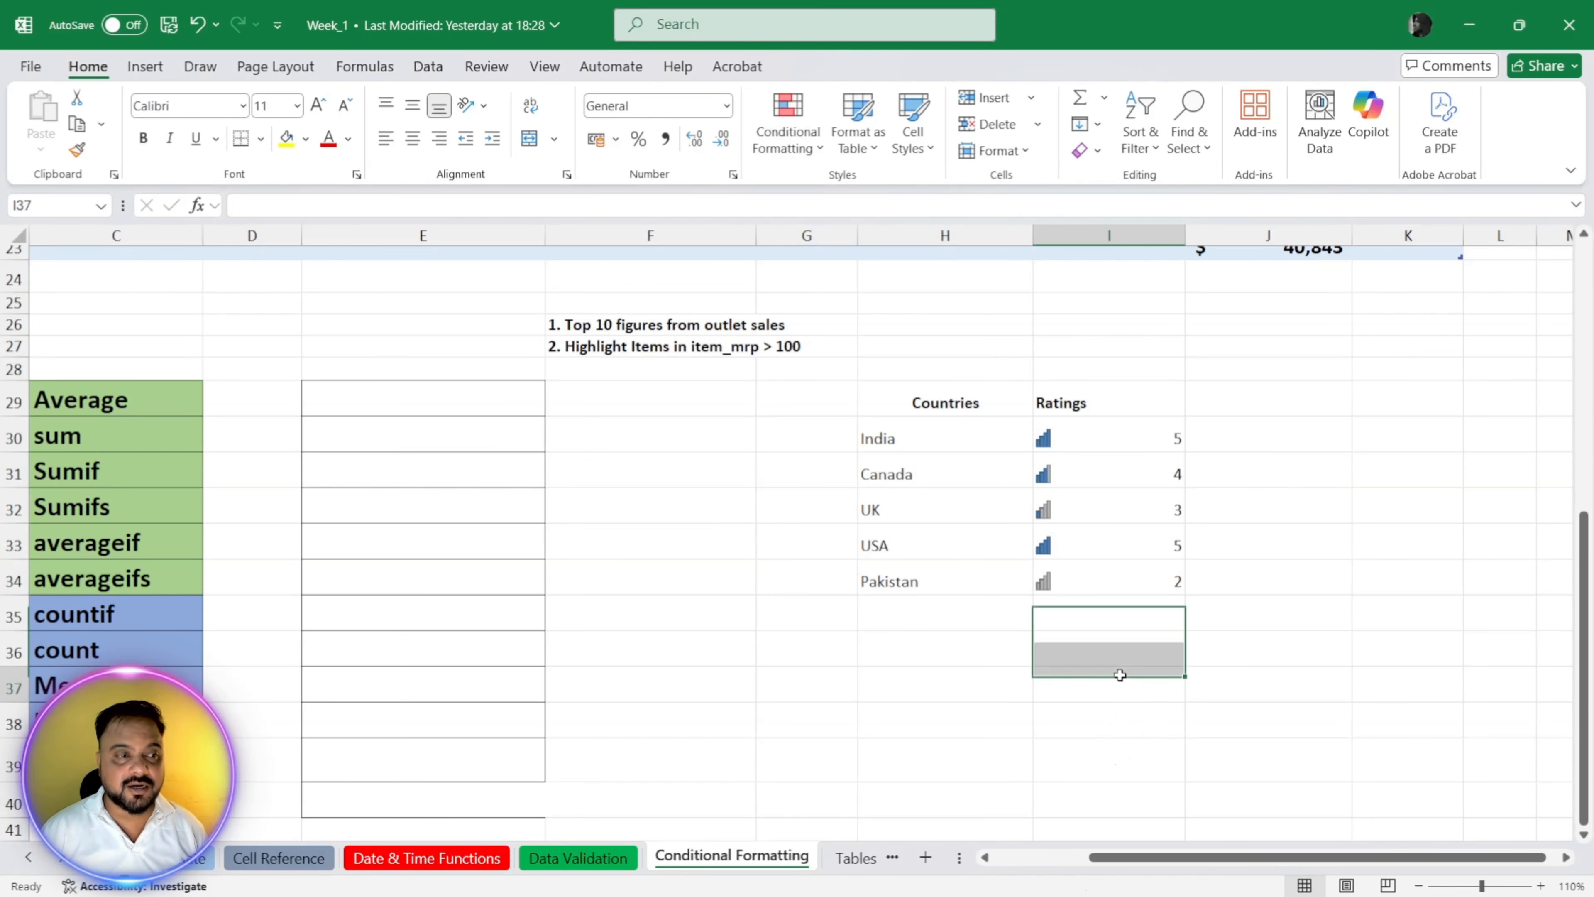
left_click(1063, 434)
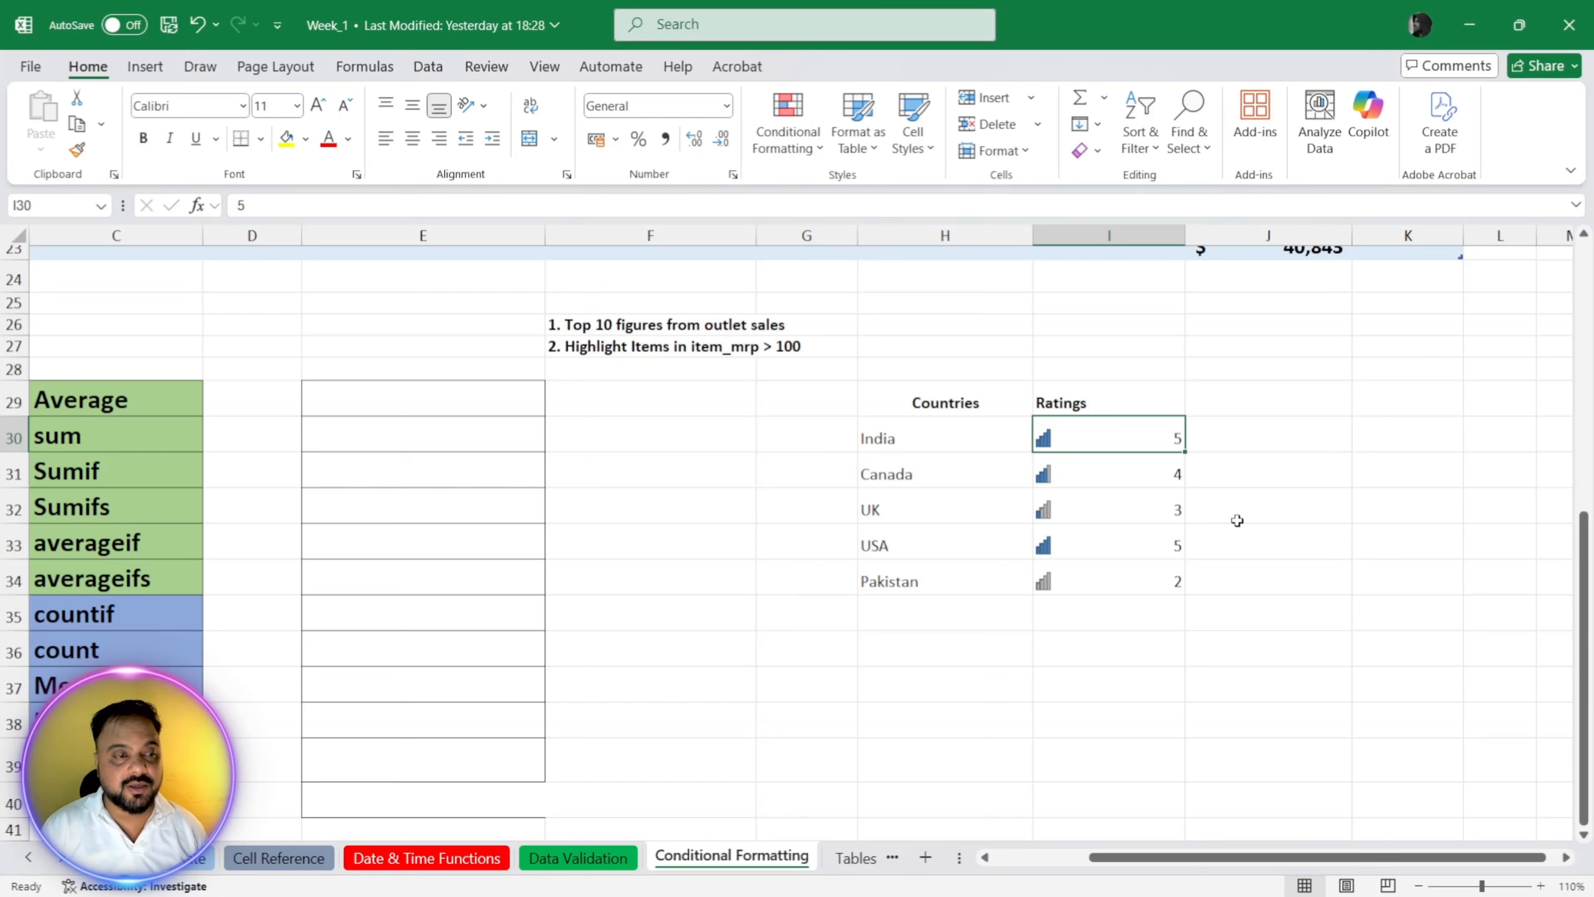
key("Down")
key("Down")
key("Down")
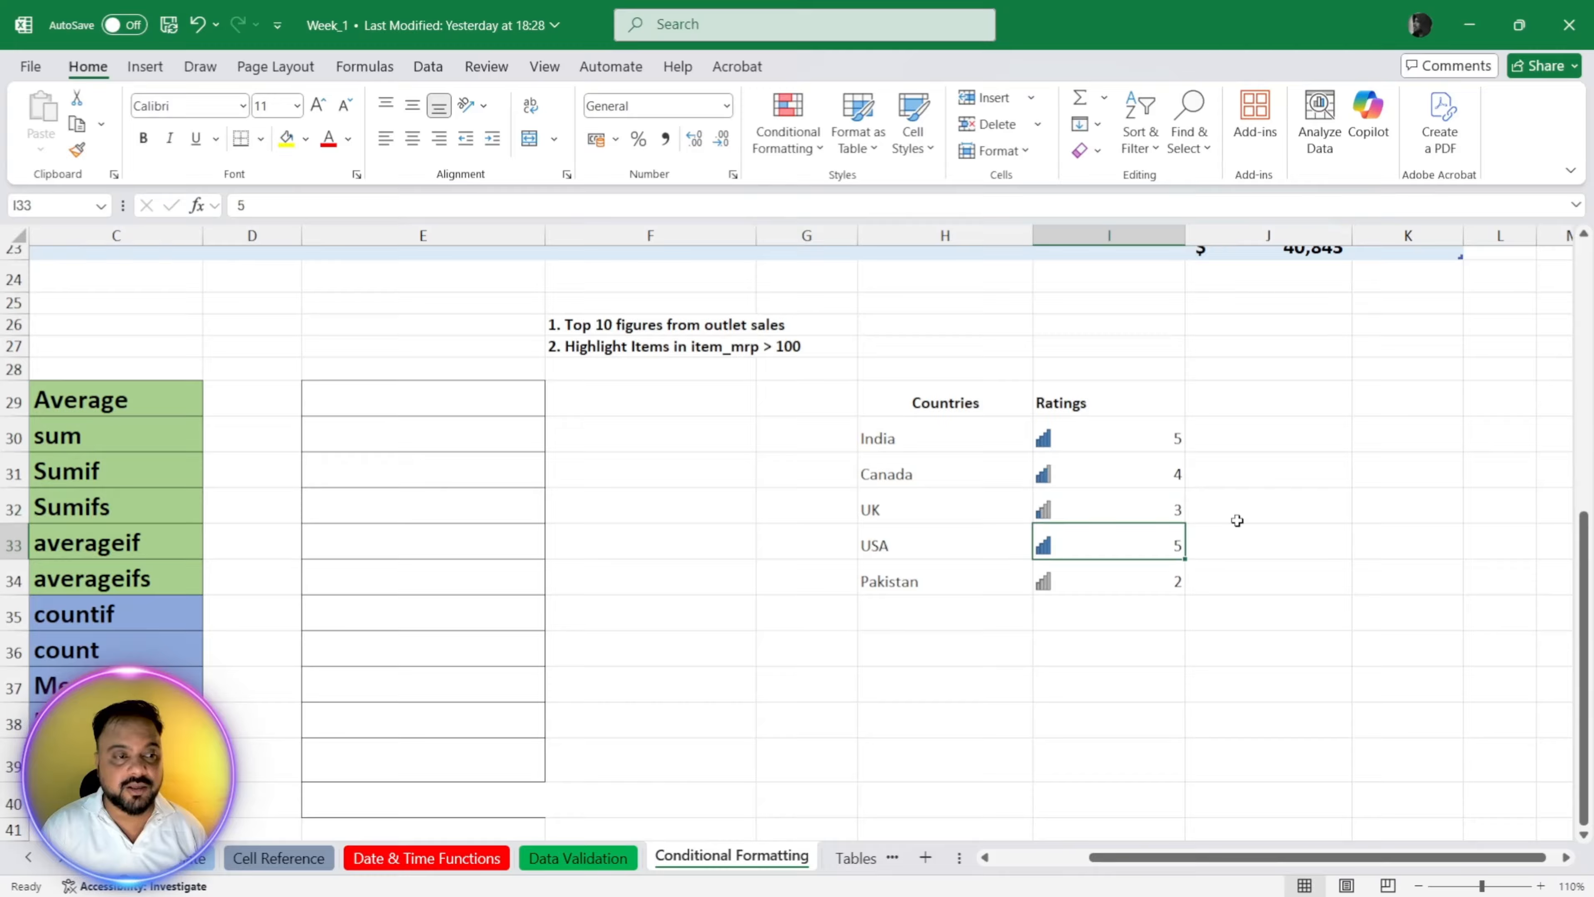
key("Down")
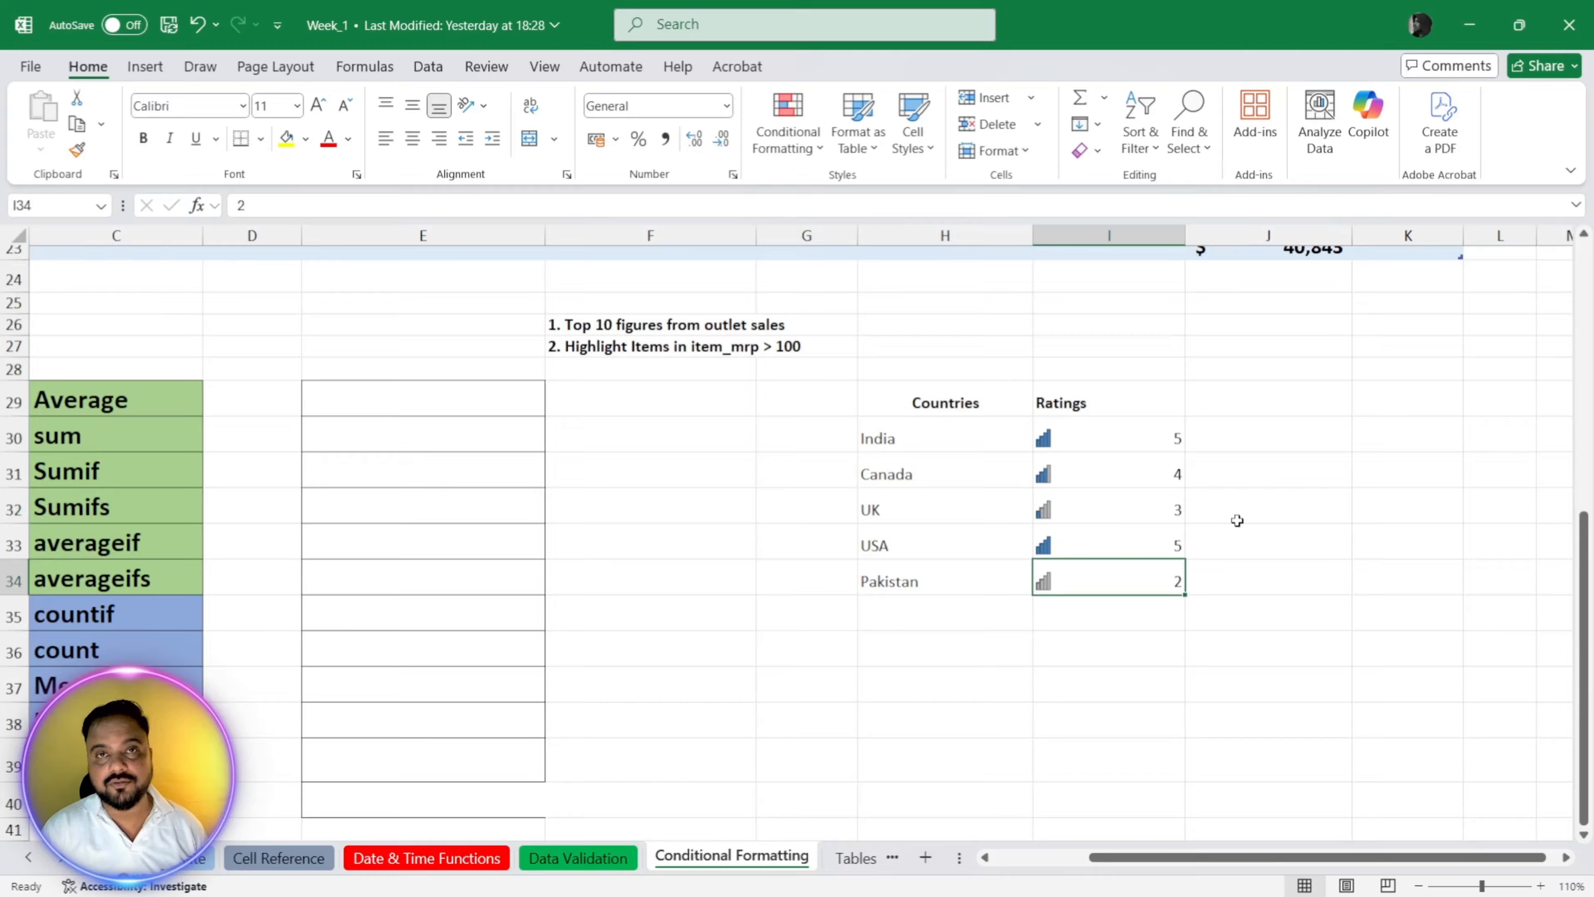
Step: Clear the formatting, including the icon sets, from the ratings in I30:I34
left_click_drag(1106, 455, 1140, 574)
left_click(1097, 151)
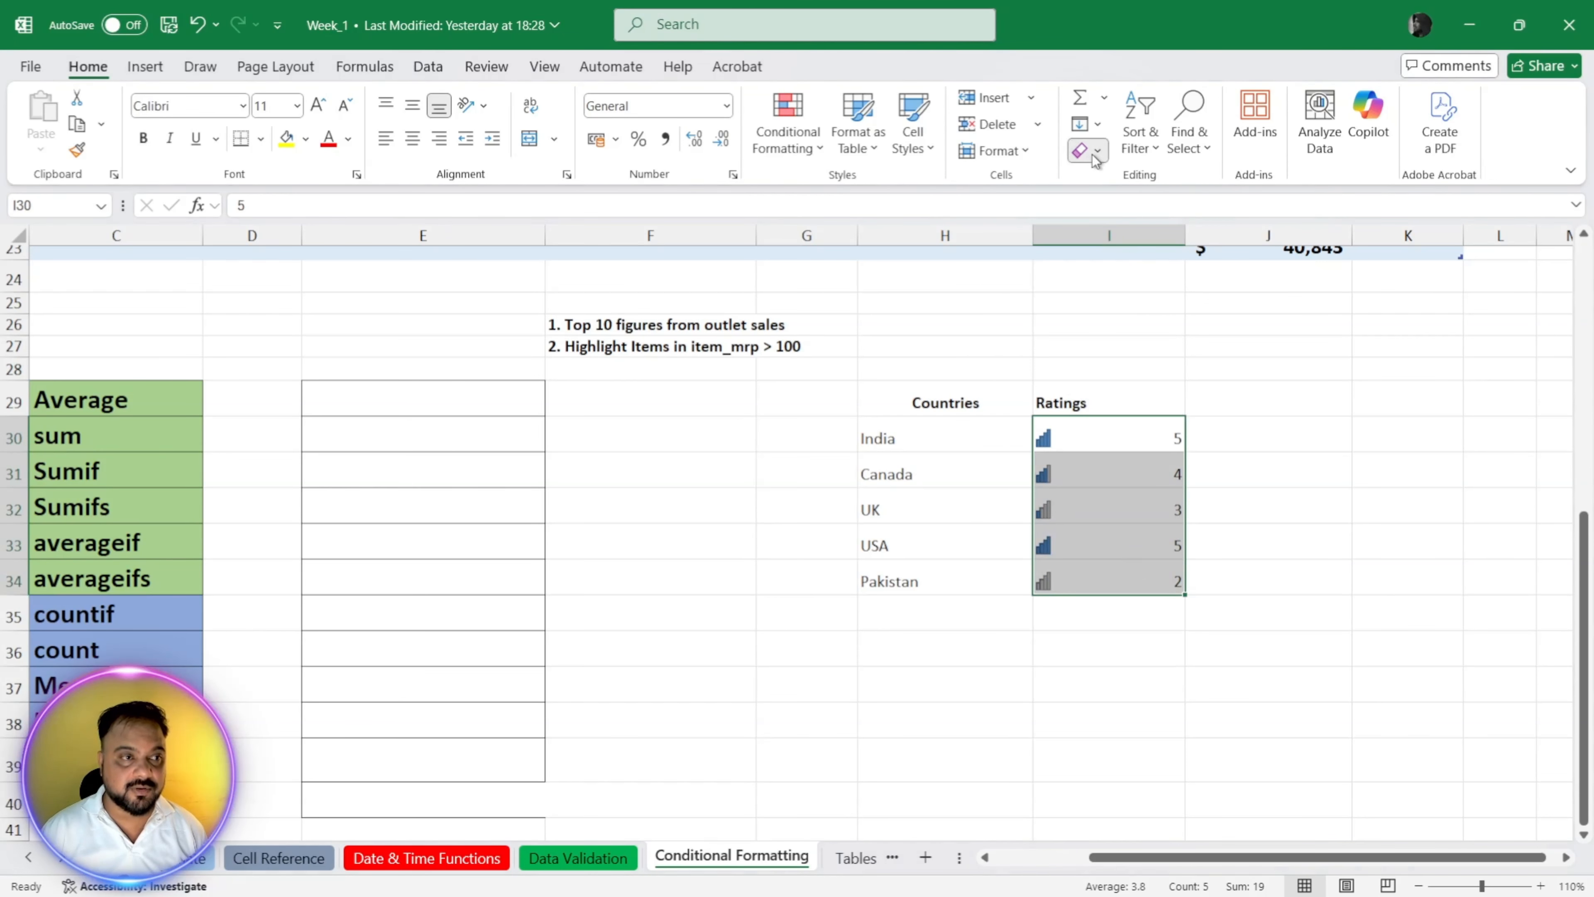
left_click(1165, 217)
left_click(1091, 636)
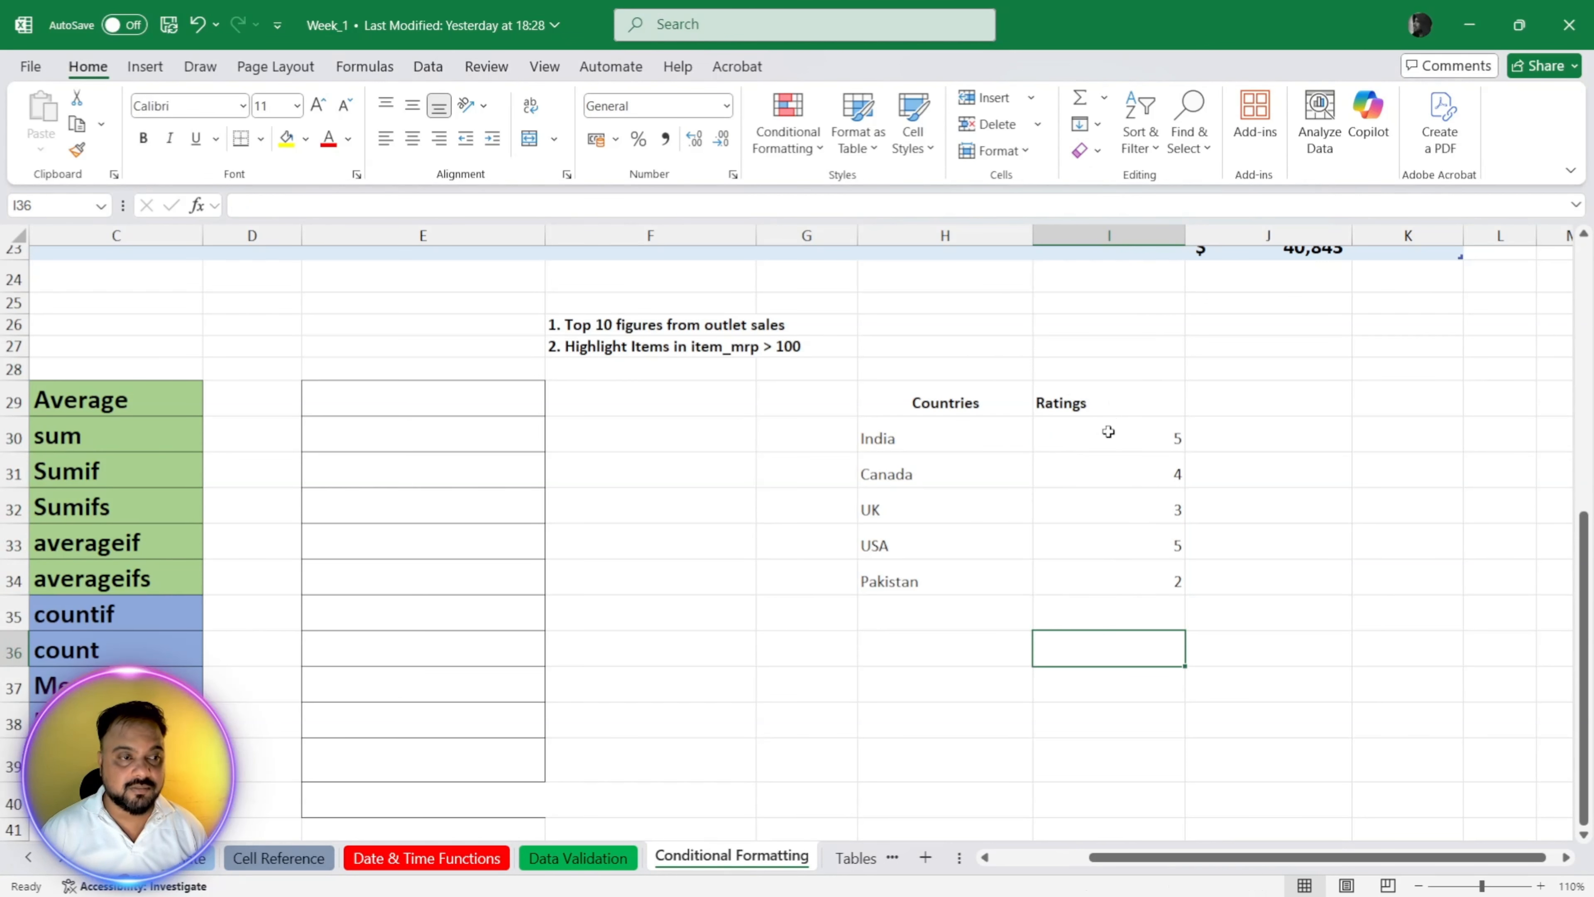
Step: Apply solid-fill green data bars to the ratings in I30:I34 with conditional formatting
left_click_drag(1108, 427, 1105, 565)
scroll(1293, 514, "up", 5)
scroll(1292, 514, "down", 4)
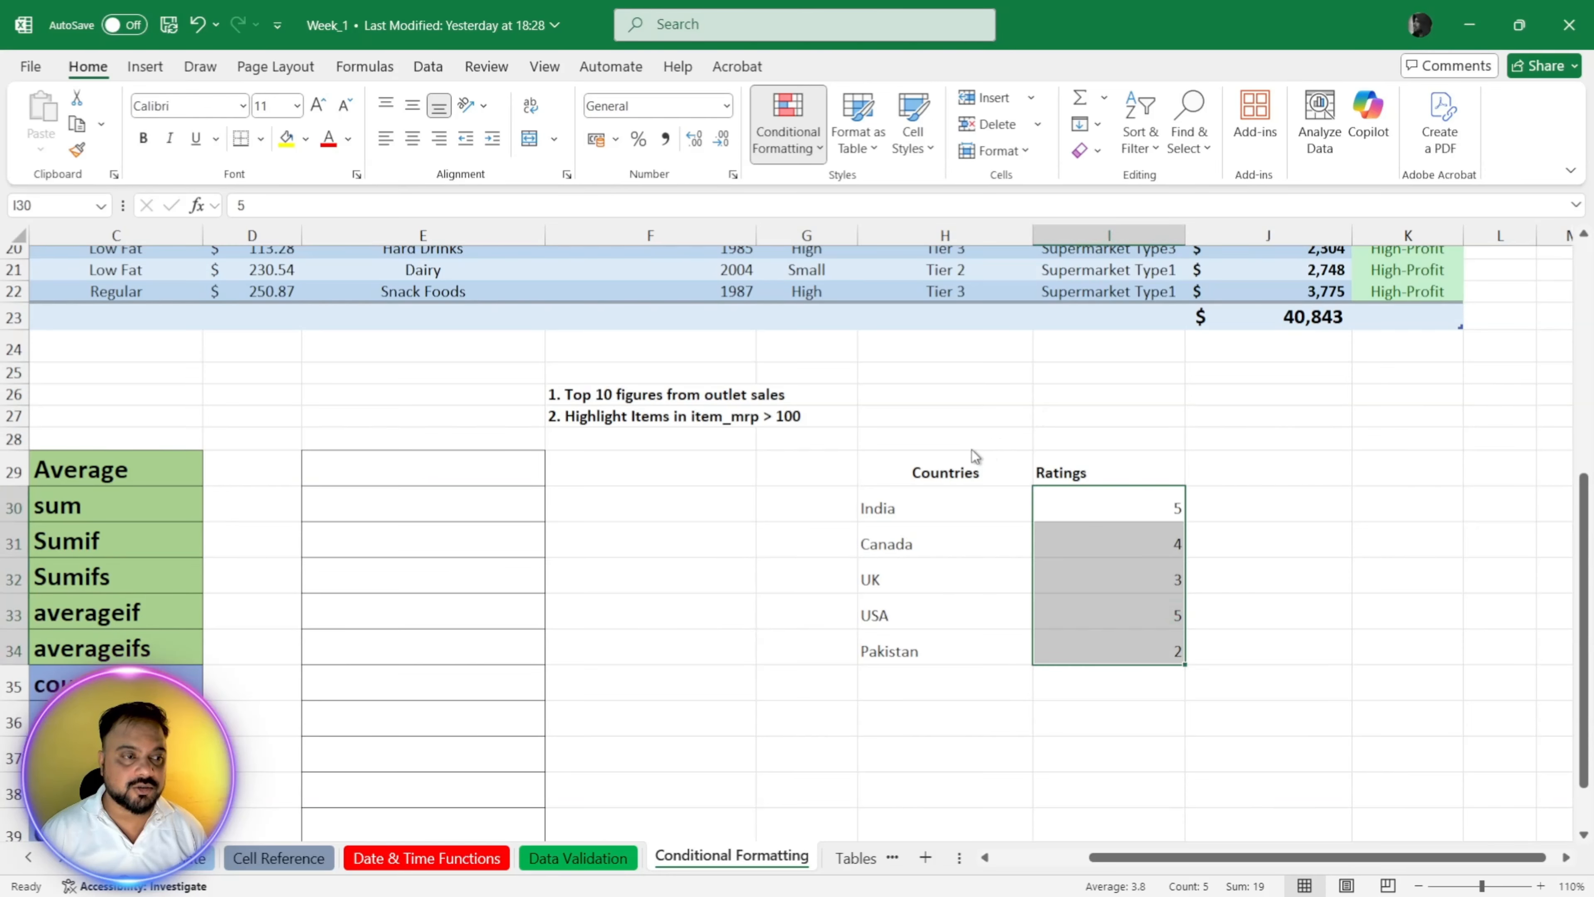
left_click(1012, 417)
left_click(1137, 506)
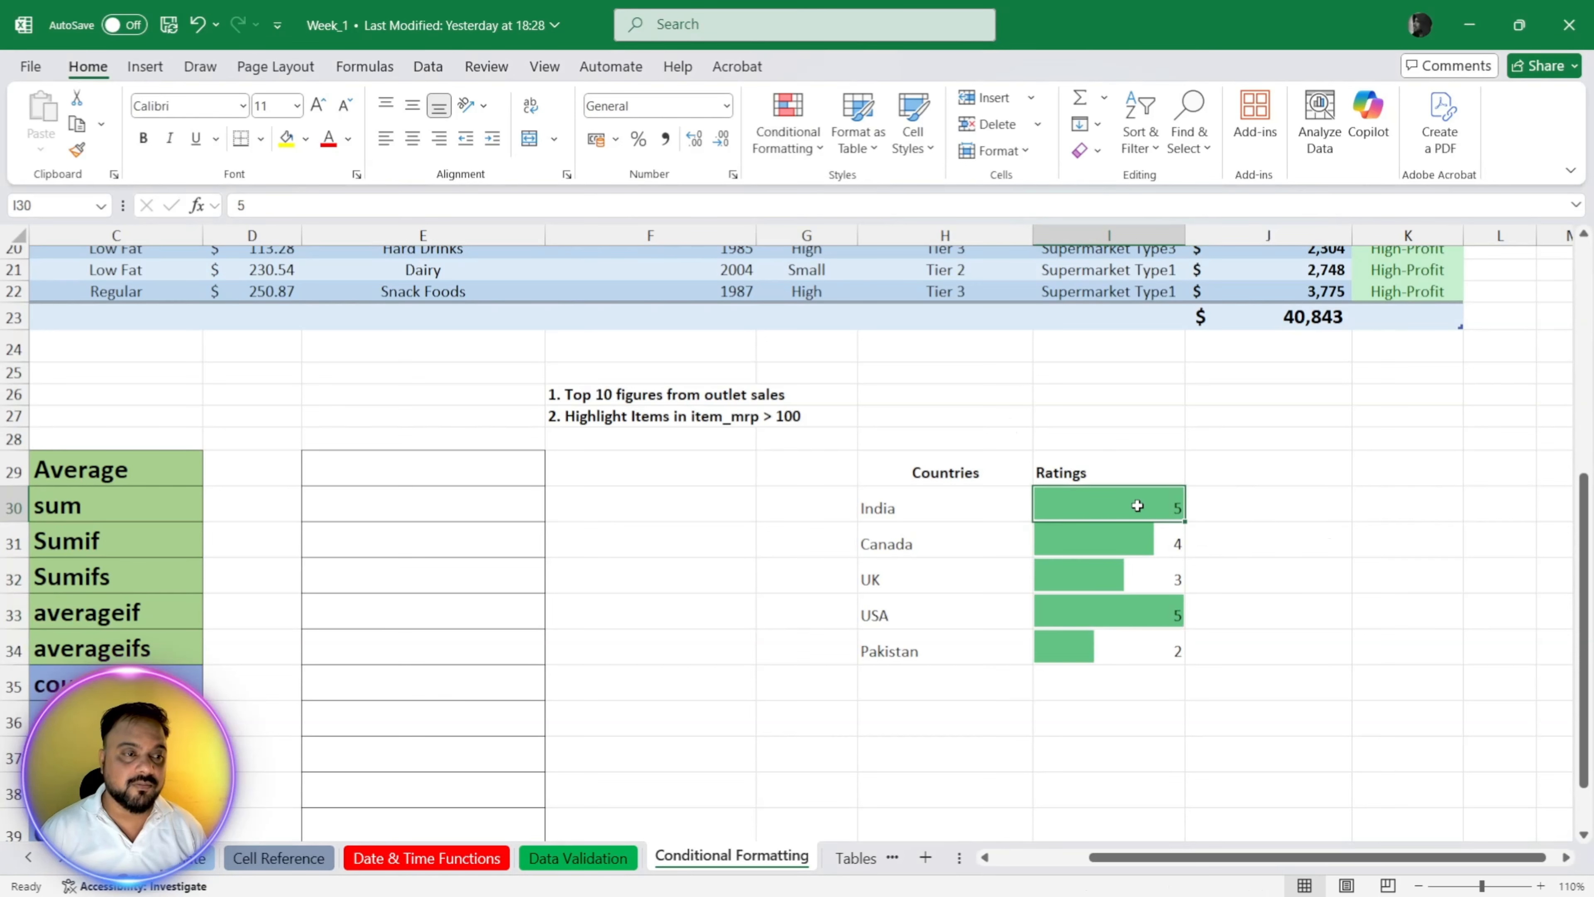
left_click(1180, 604)
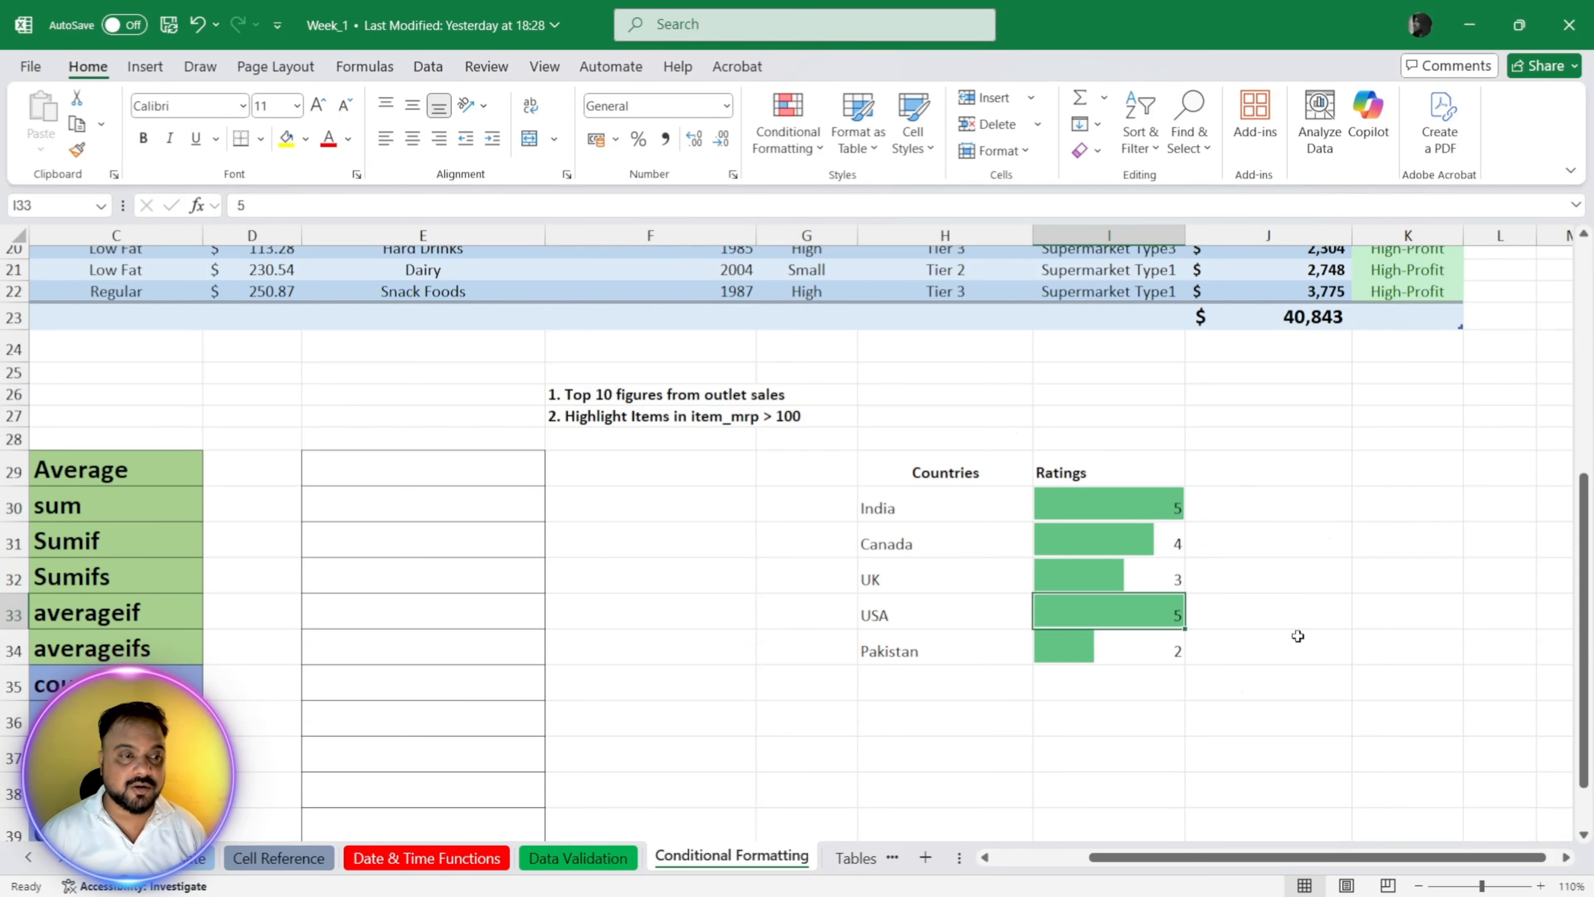
Step: Set the Pakistan rating in I34 to 1 and the USA rating in I33 to 2
key("Down")
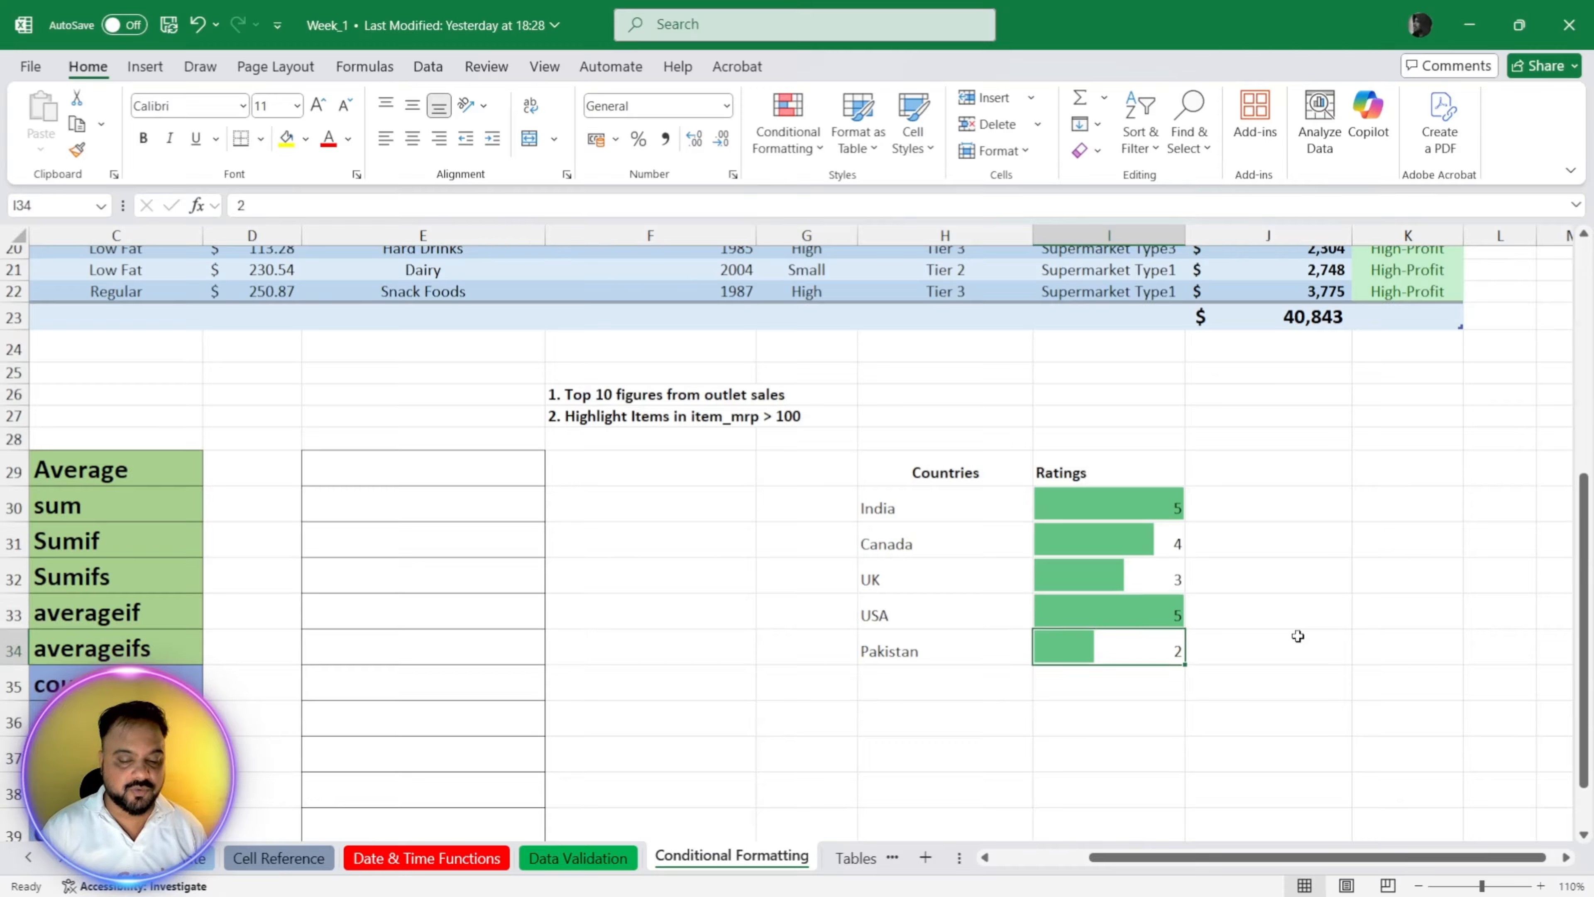
type("1")
key("Return")
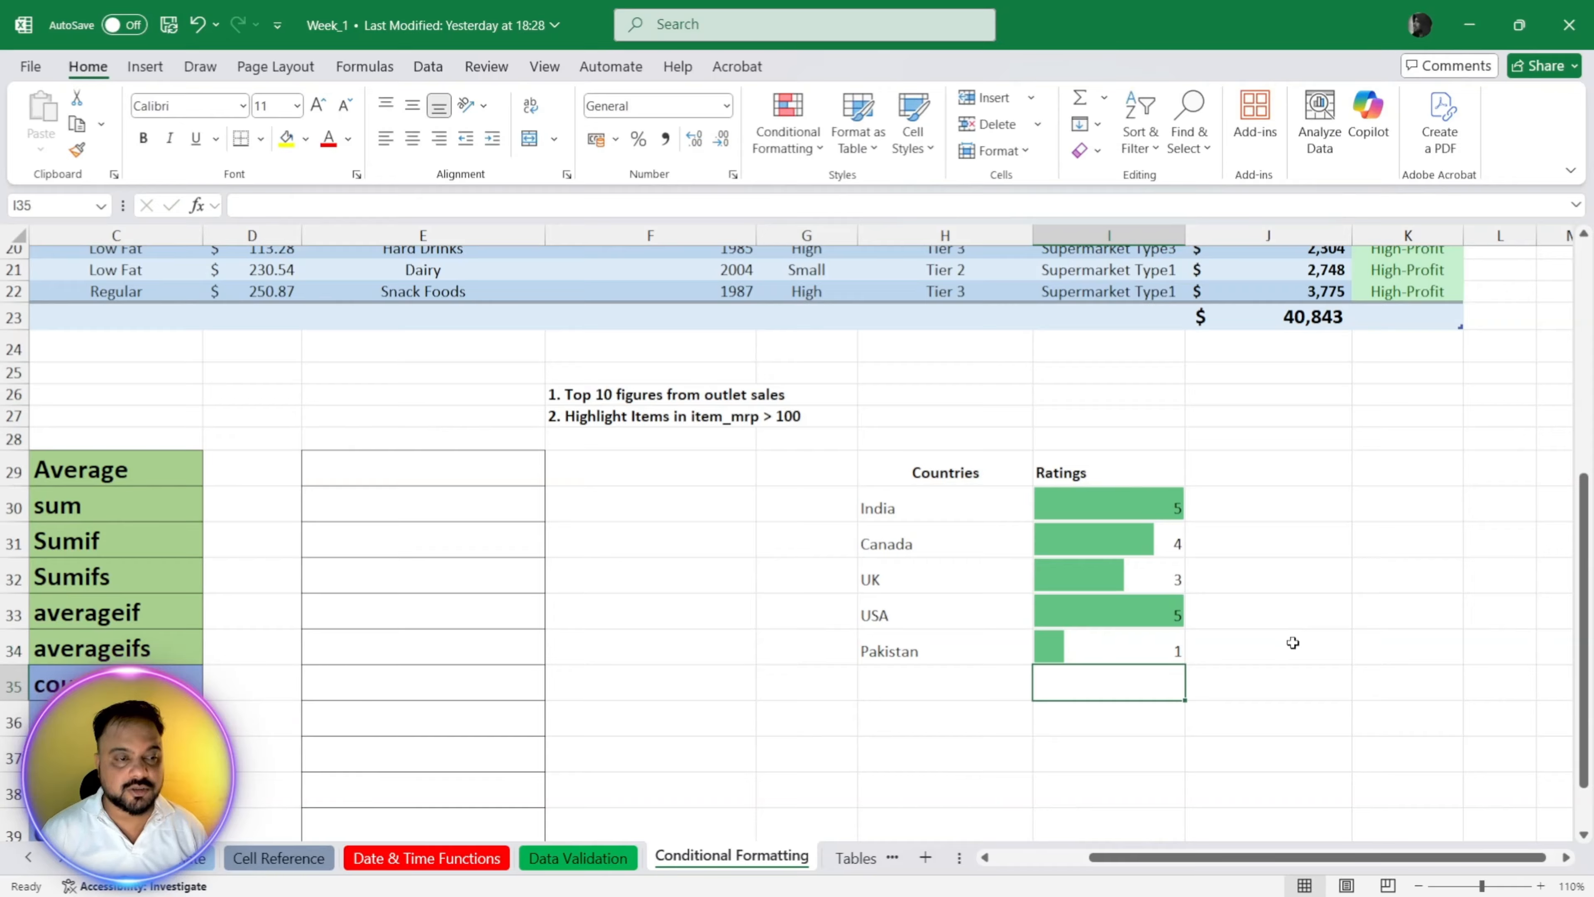
left_click(1142, 626)
type("2")
key("Return")
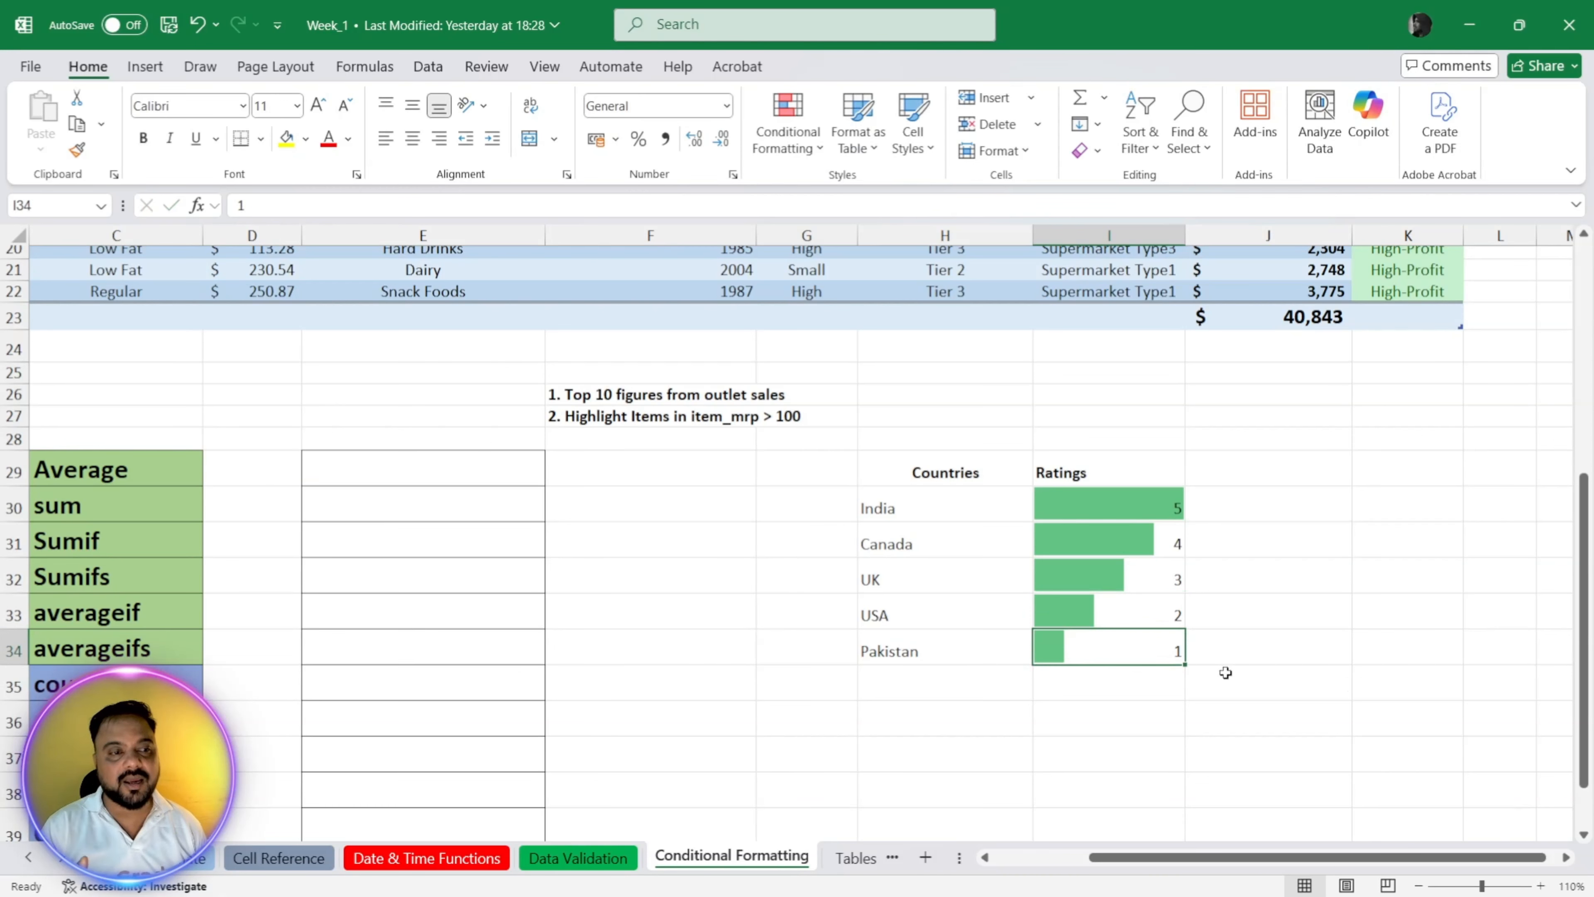
Step: Undo the rating edits and the data bars, and apply the Green-Yellow-Red color scale to I30:I34
left_click_drag(1117, 502, 1109, 640)
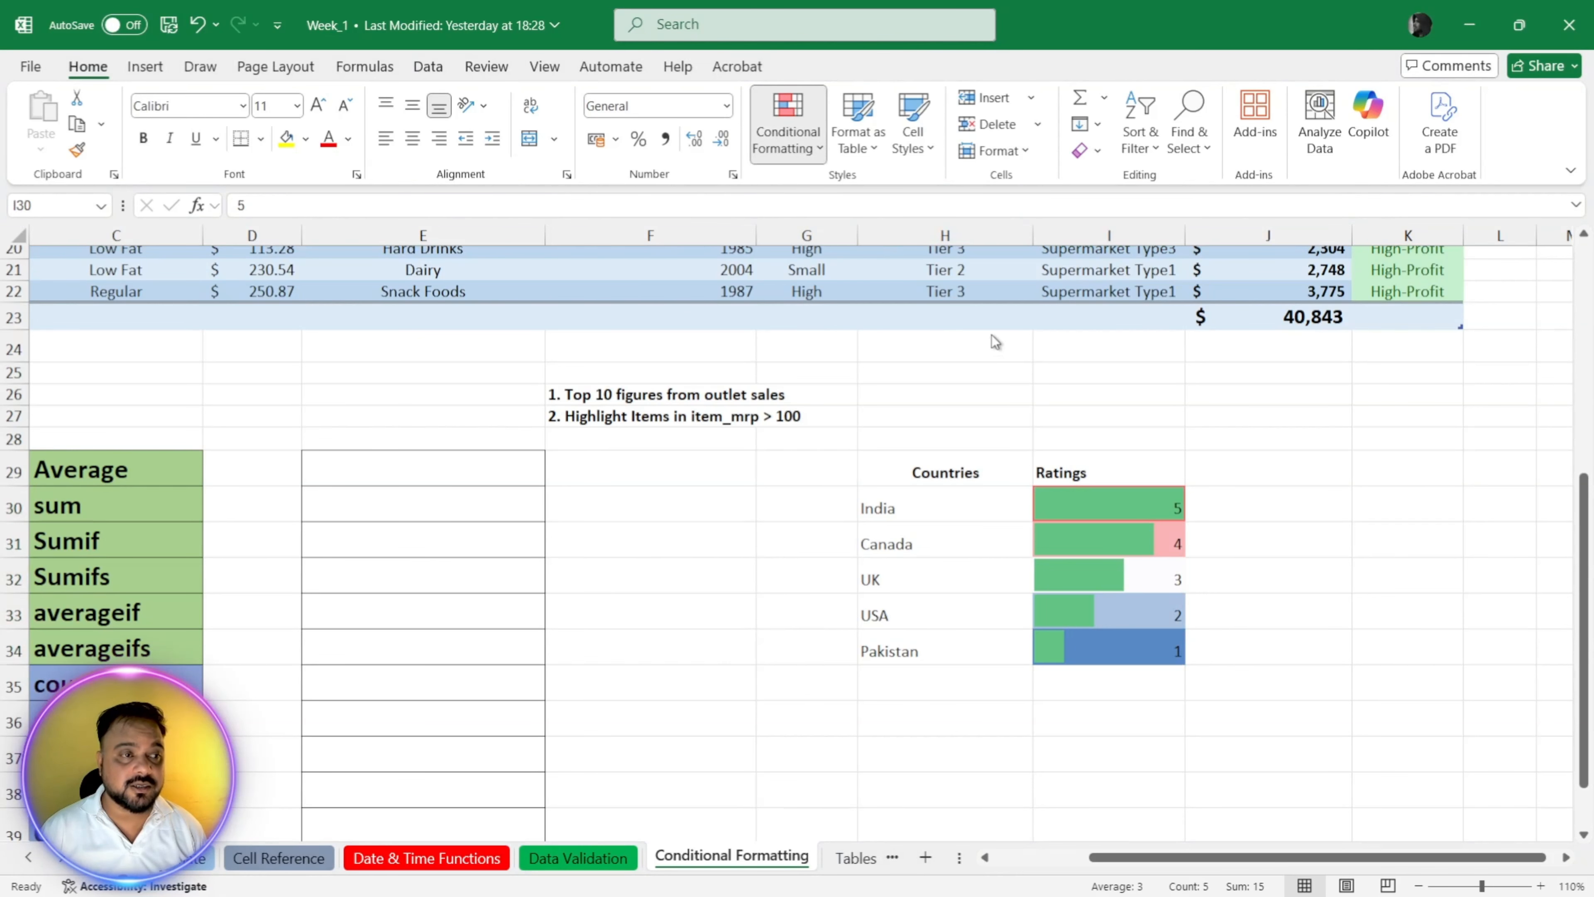
left_click(1416, 476)
key("ctrl+z")
key("ctrl+z")
key("ctrl+z")
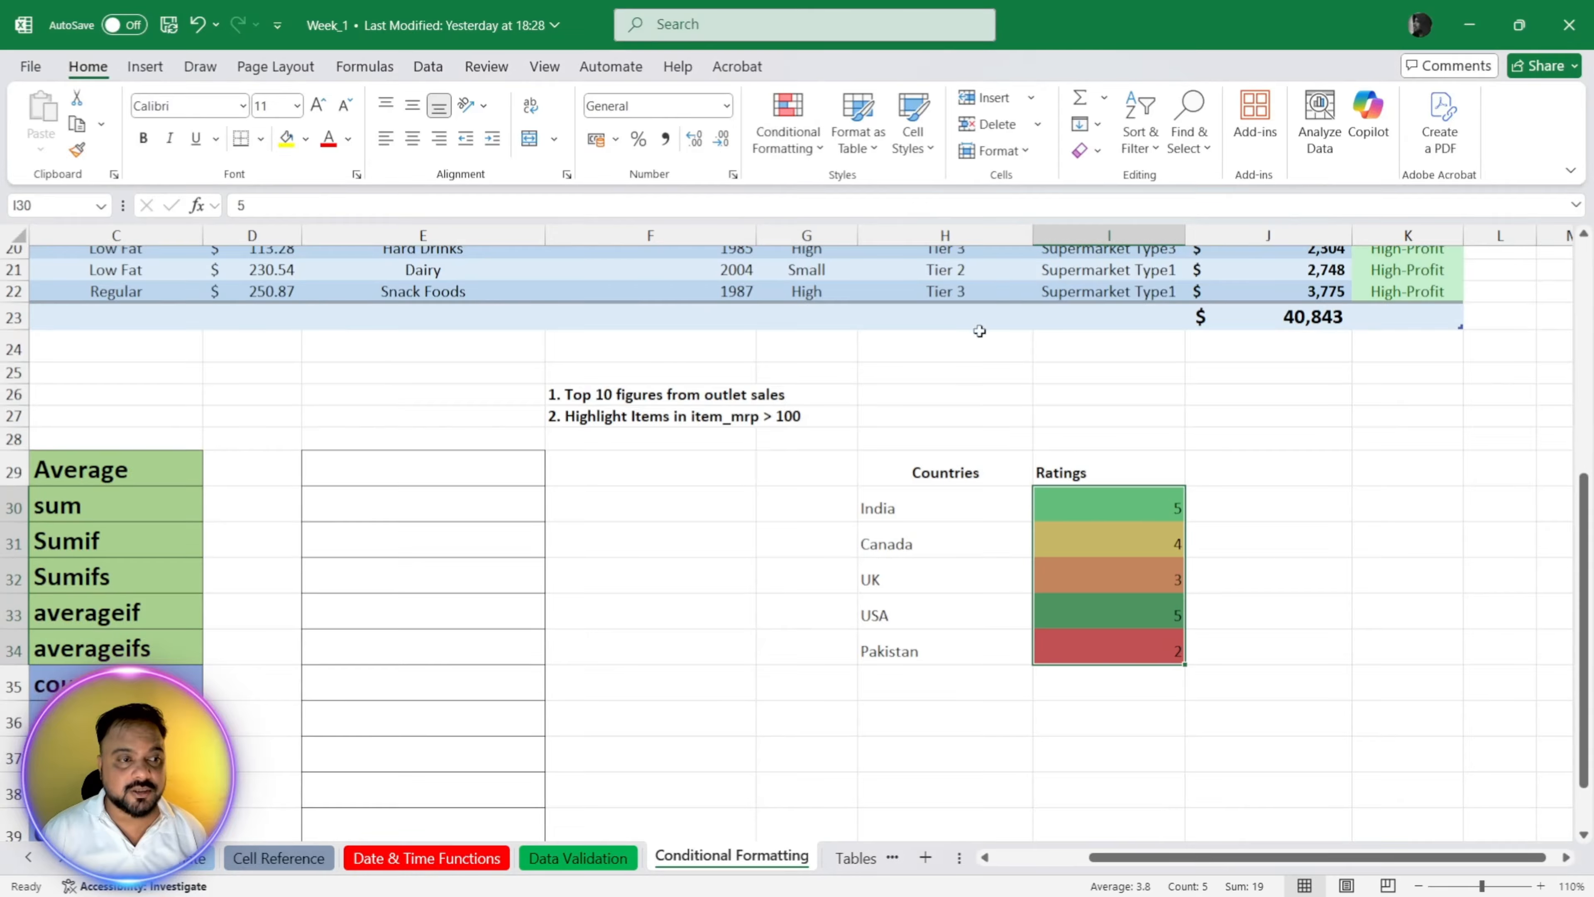
Step: Set the USA rating in I33 to 2 and the Pakistan rating in I34 to 1
left_click(1152, 623)
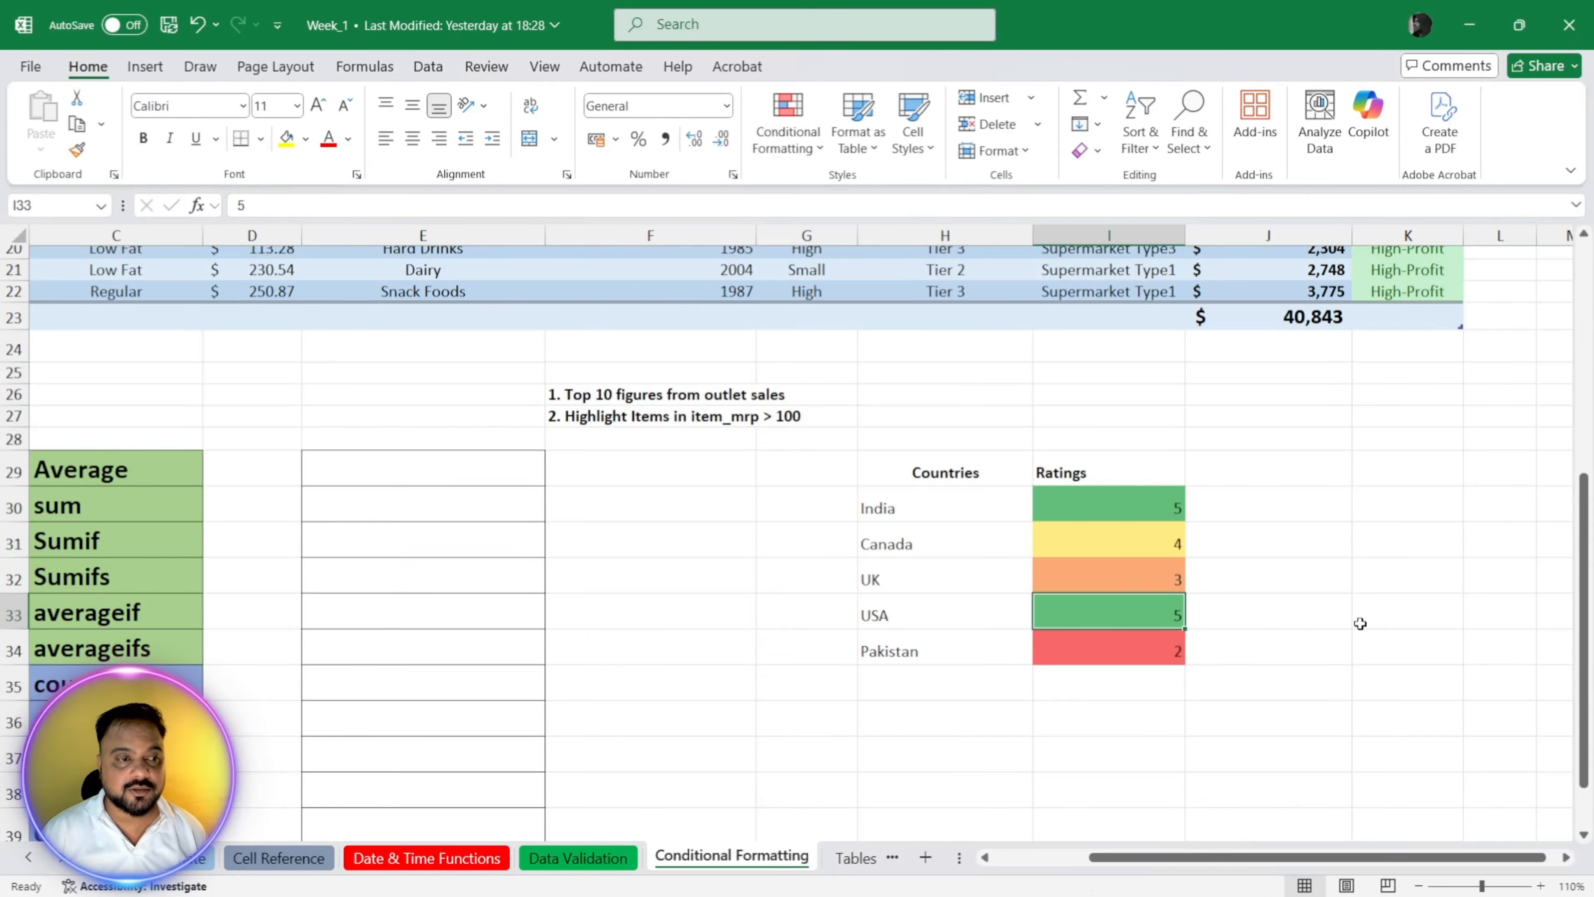
type("2")
key("Tab")
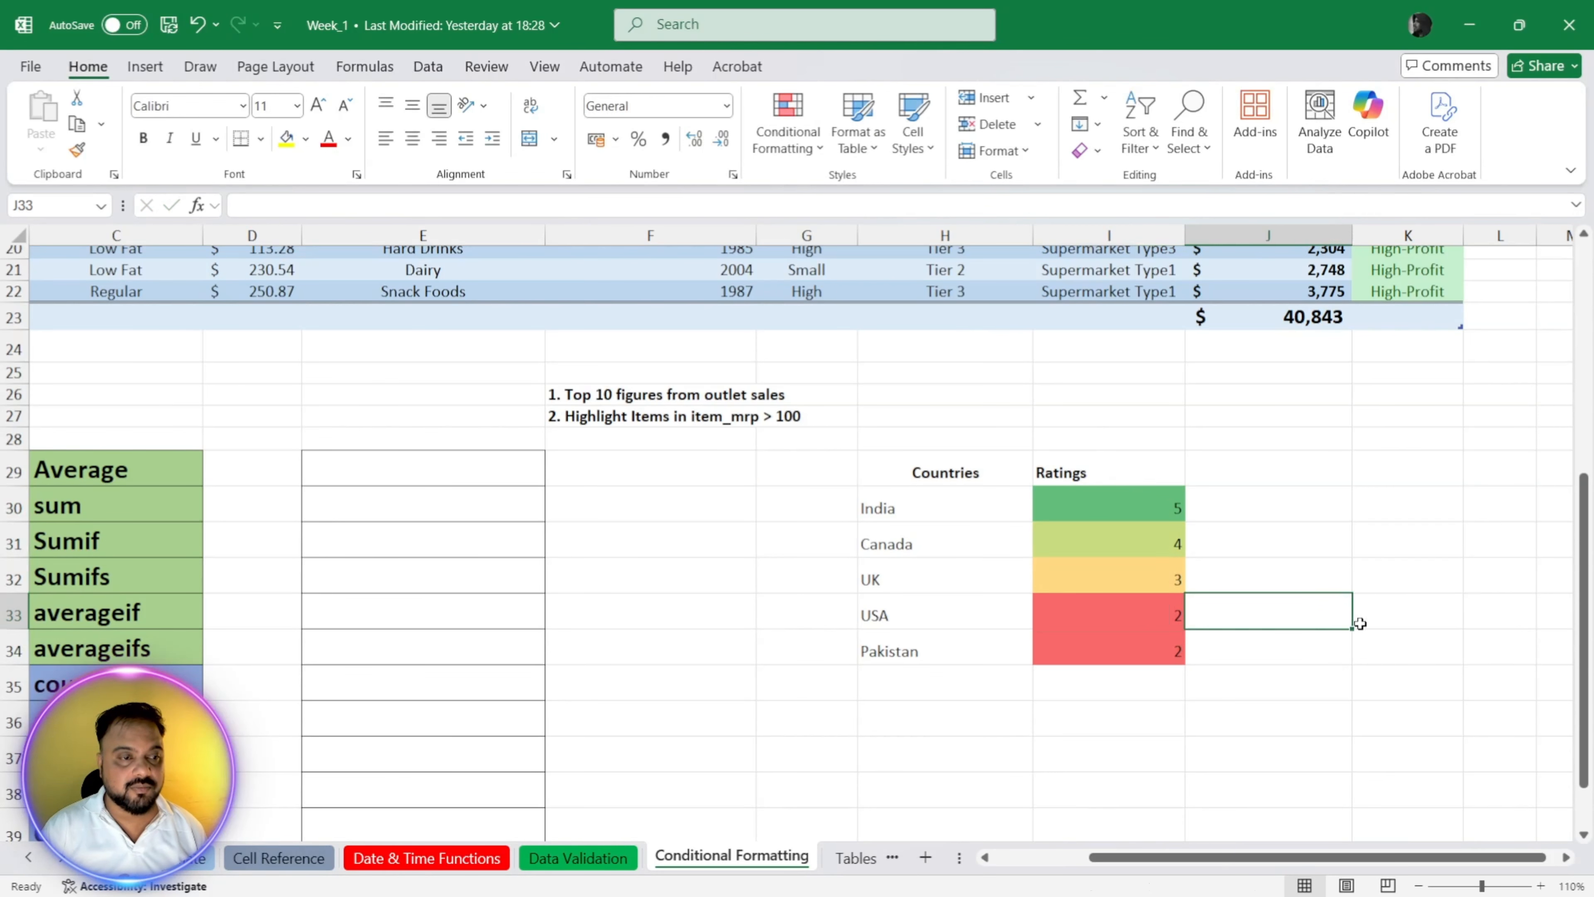
key("Down")
key("Left")
type("1")
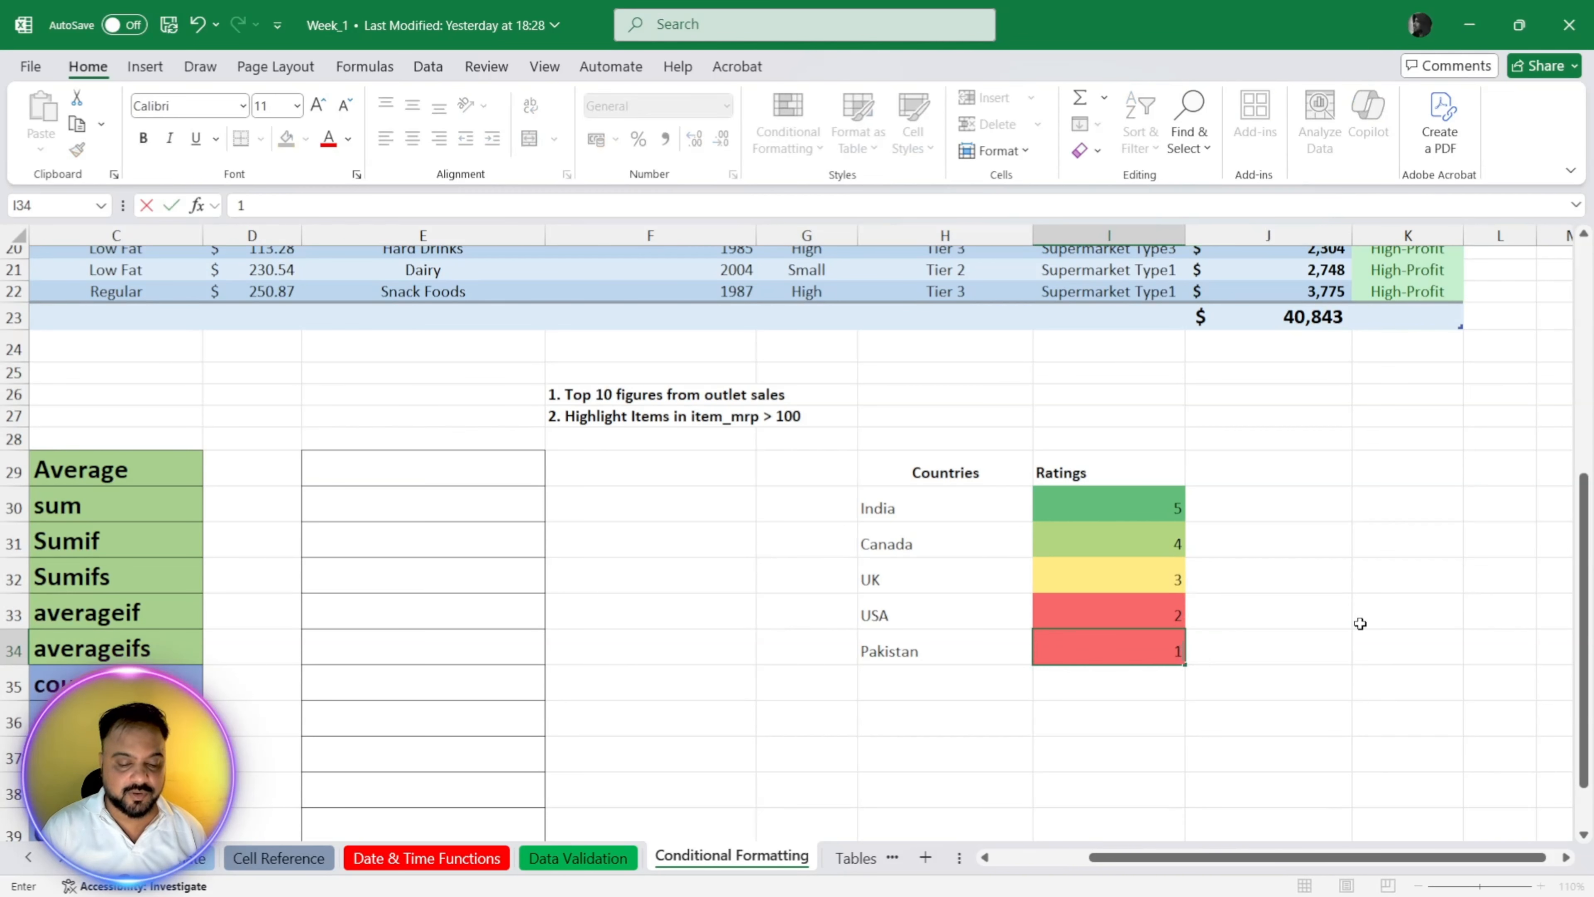
key("Return")
Step: Apply the Blue-White-Red color scale to the ratings in I30:I34
key("Up")
key("Up")
key("Up")
key("Up")
key("Up")
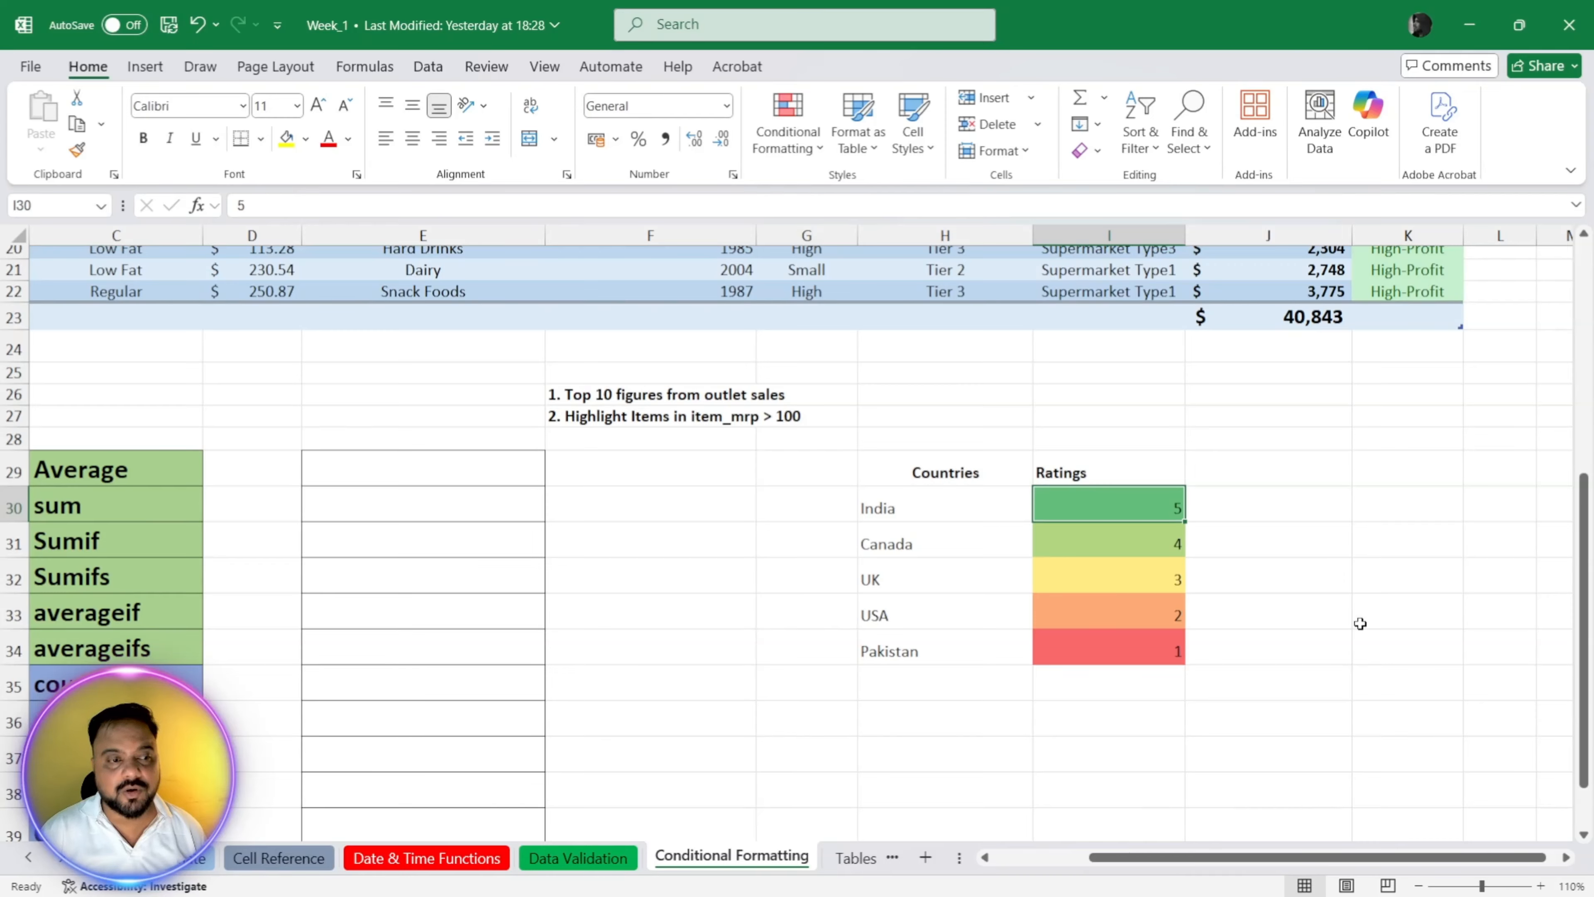
key("shift+Down")
key("shift+Down")
key("shift+Down")
key("shift+Down")
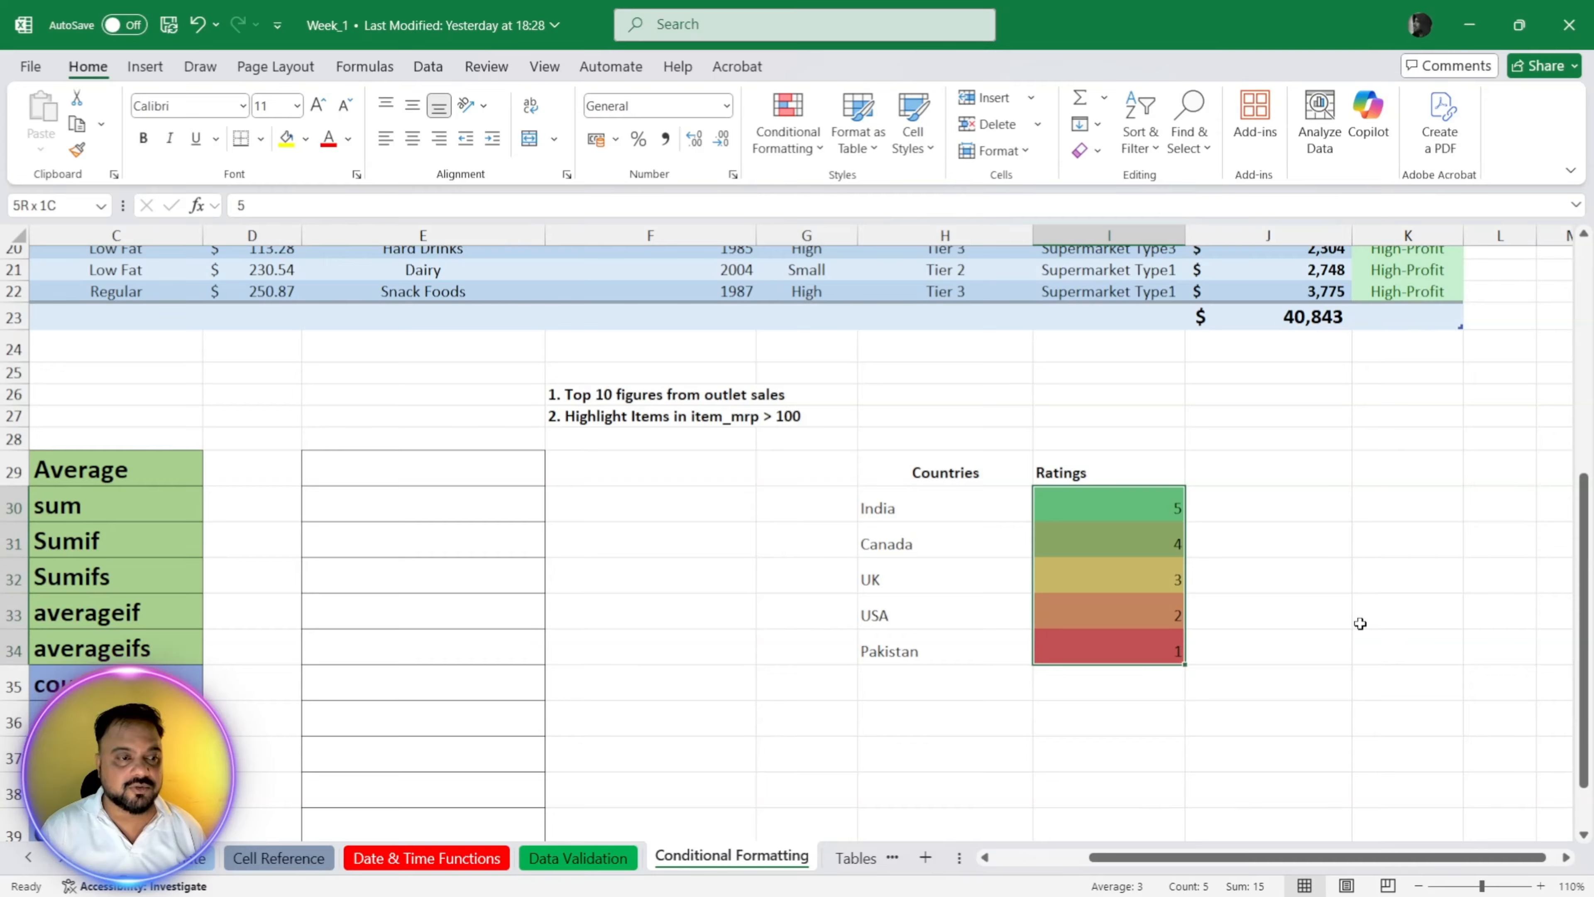
left_click(785, 132)
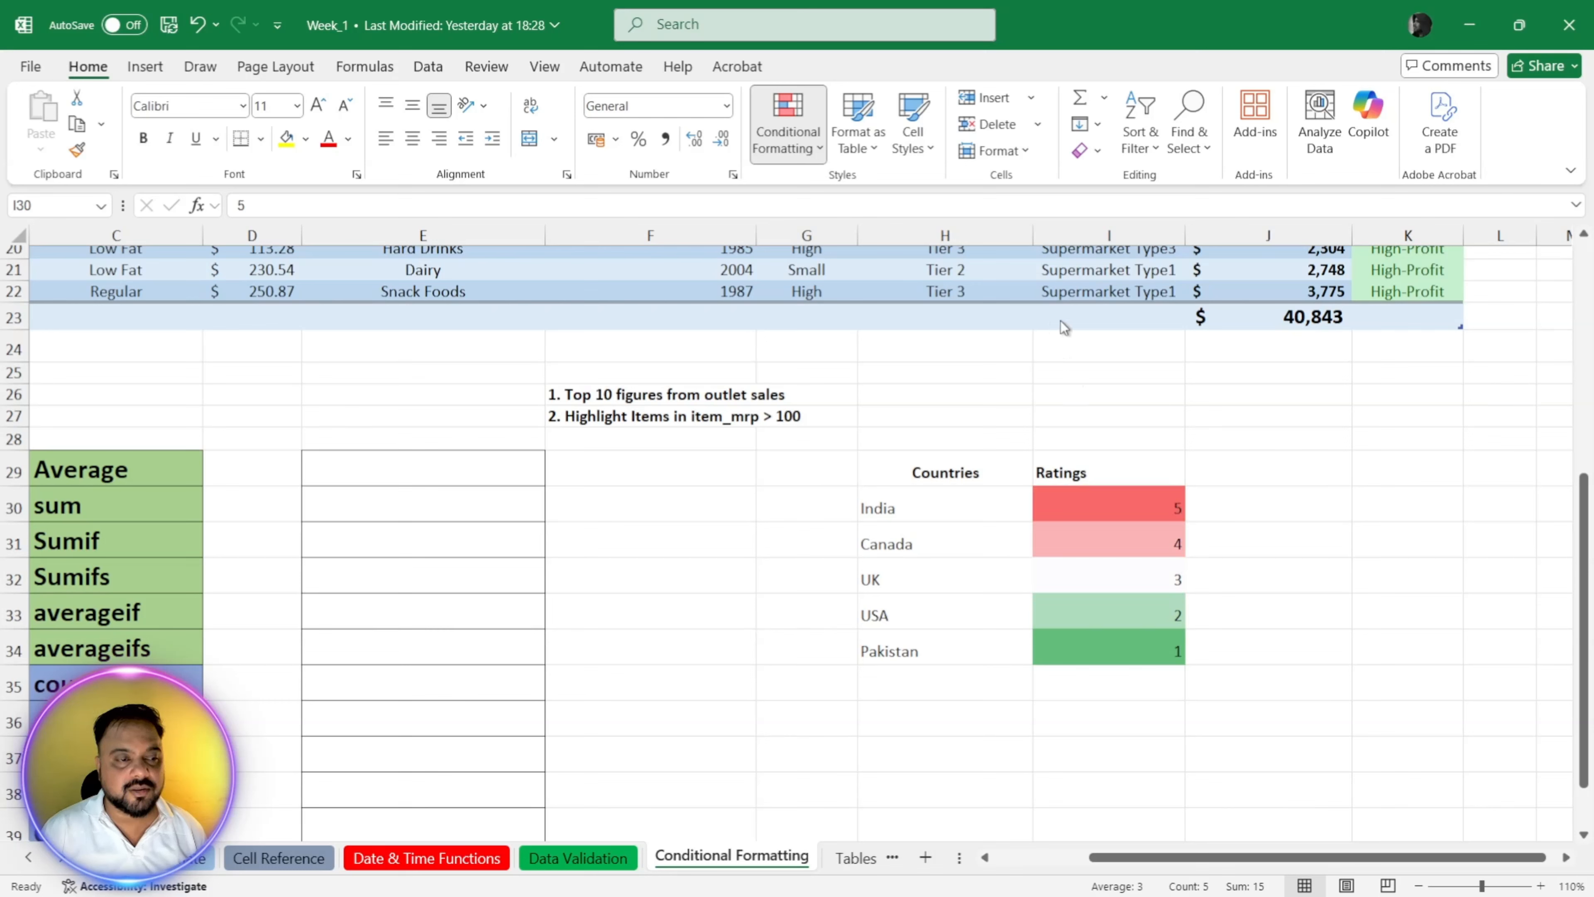
left_click(973, 360)
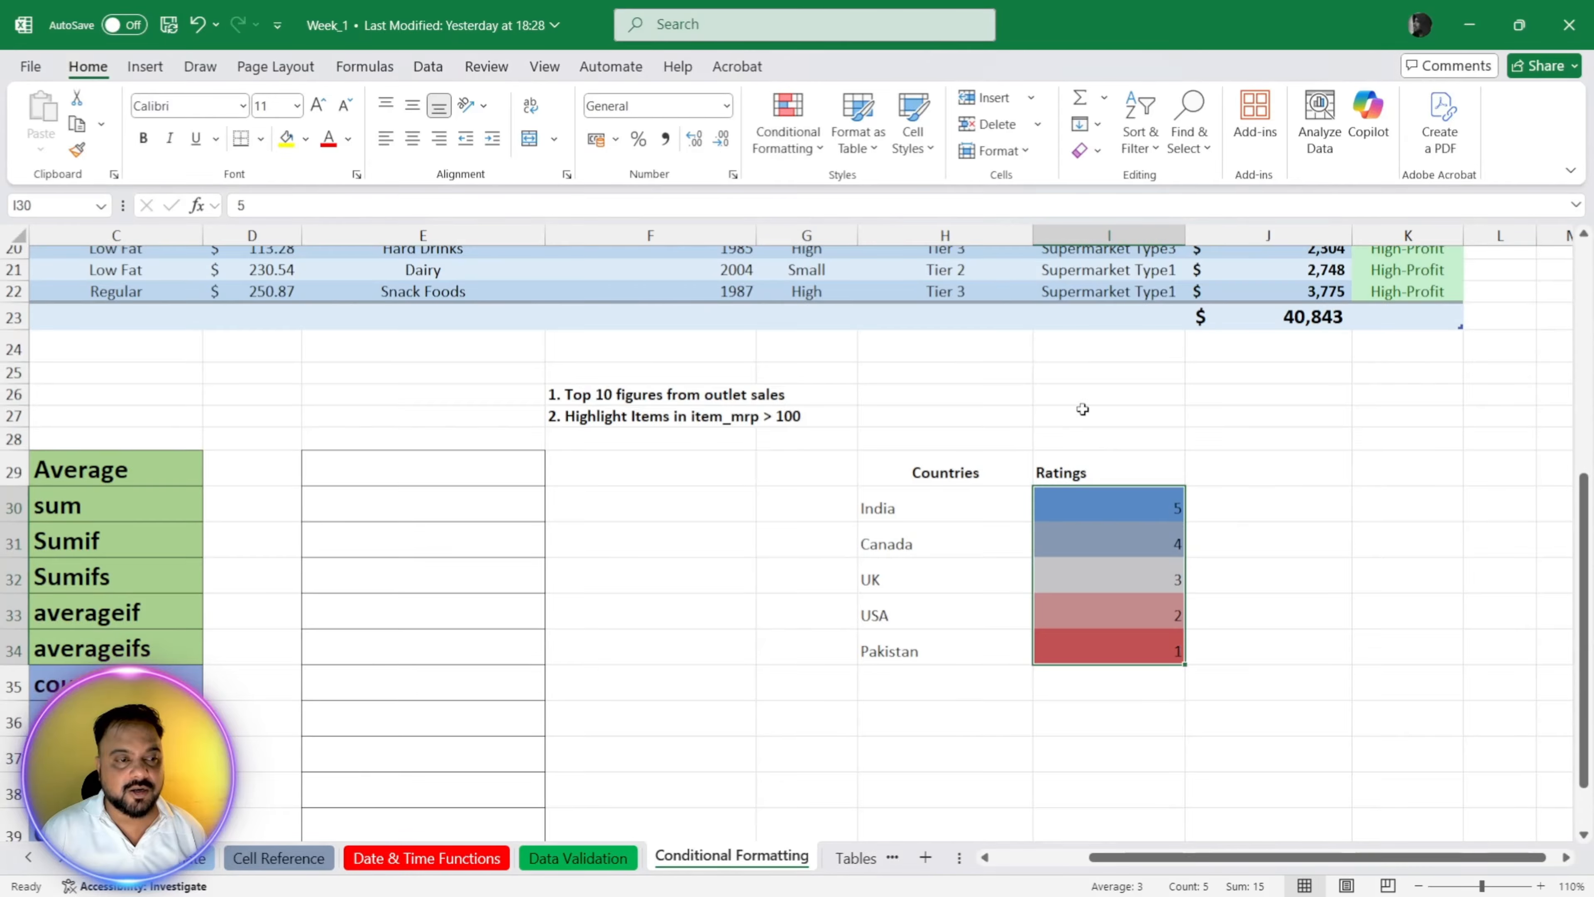
left_click(1275, 576)
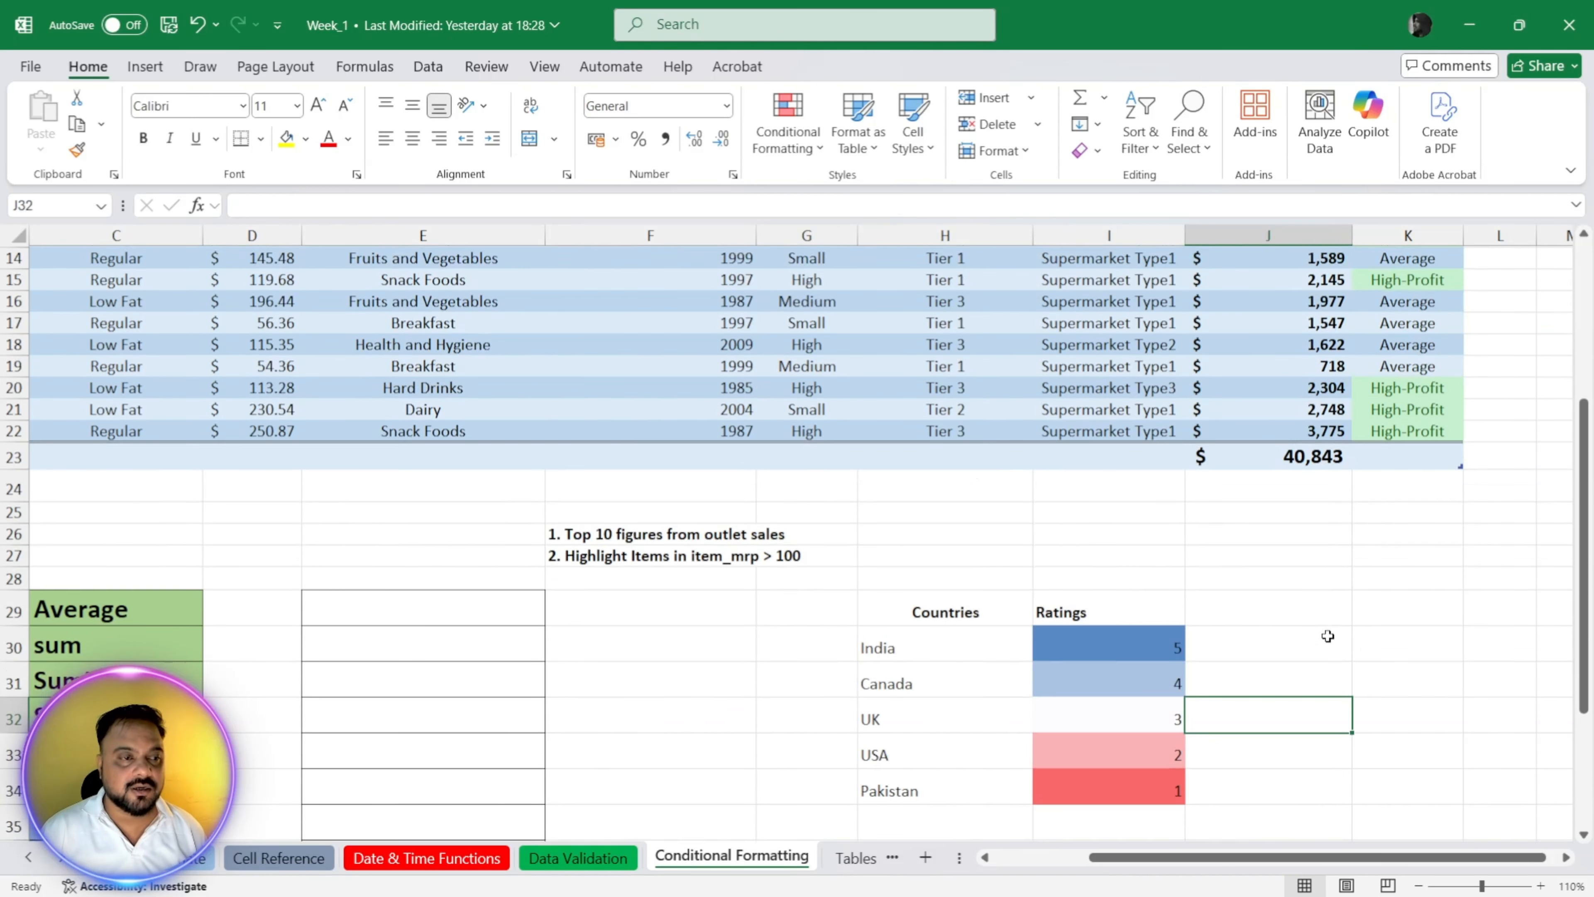
Step: Try the Blue-White-Red color scale on the Item_Outlet_Sales values in J2:J22, and undo it
scroll(1321, 636, "up", 7)
left_click_drag(1290, 278, 1287, 713)
left_click(789, 155)
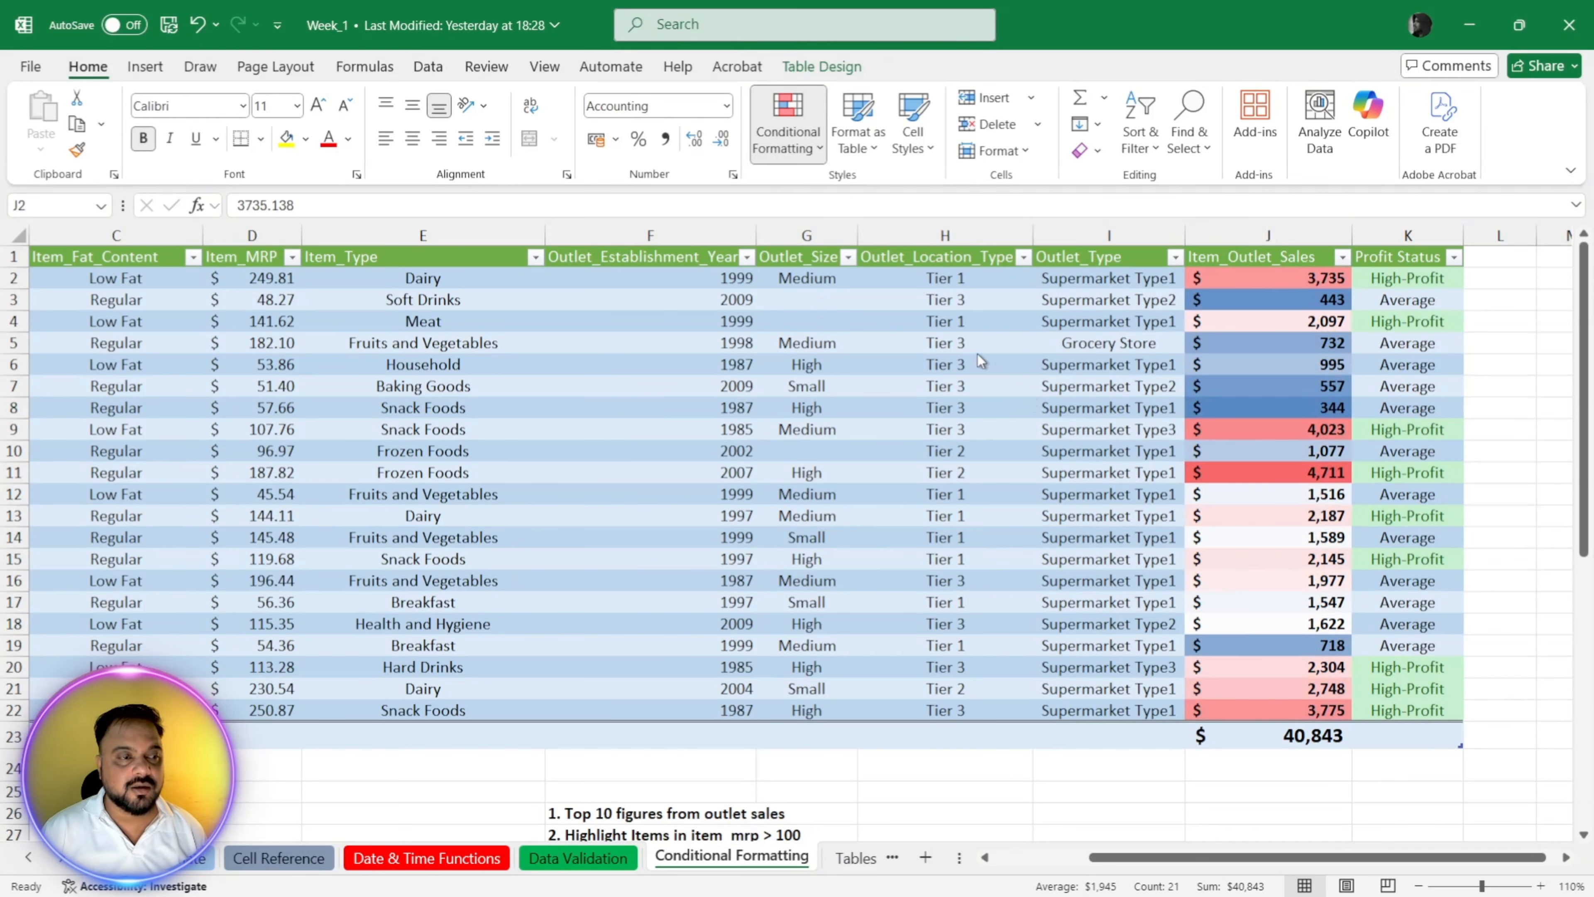
left_click(961, 355)
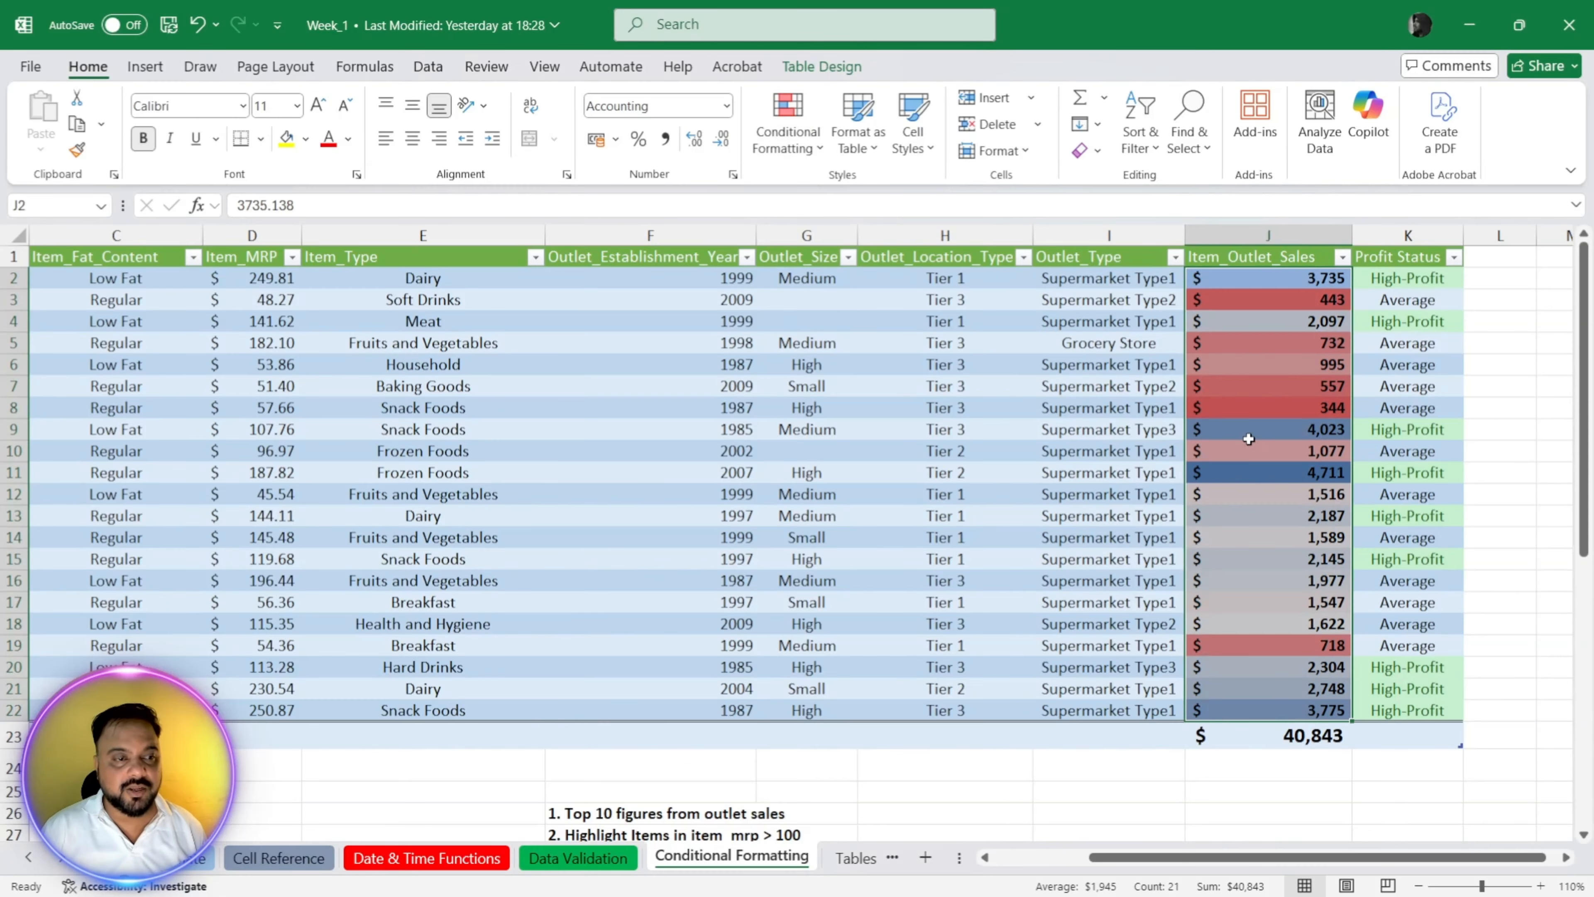
key("ctrl+z")
Step: Apply solid-fill green data bars to the Item_Outlet_Sales values in J2:J22
left_click(789, 135)
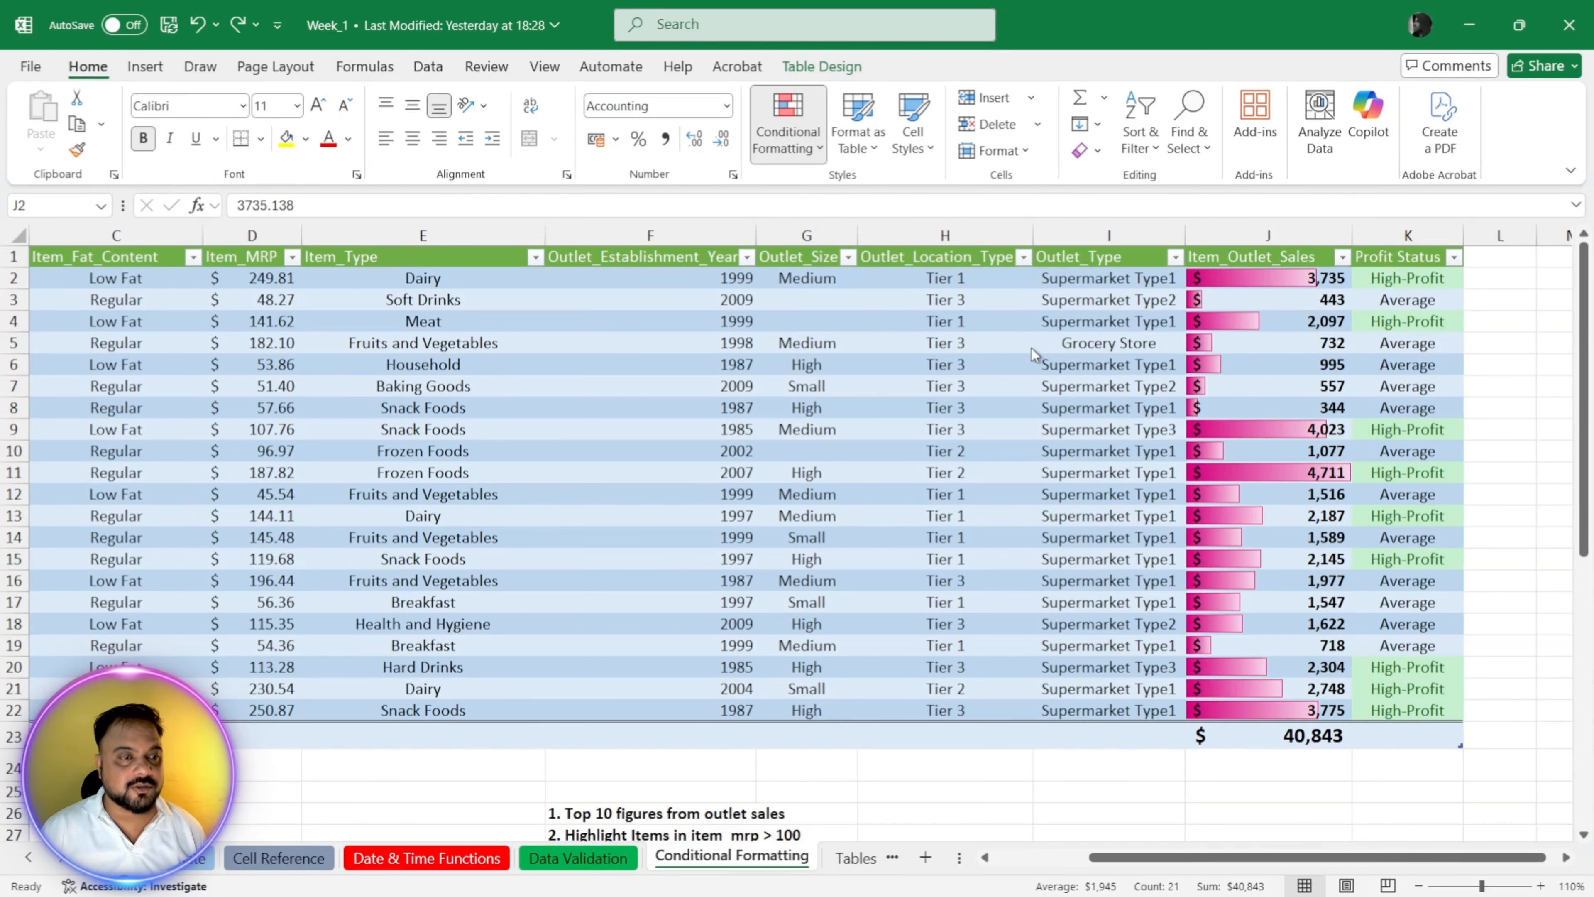
left_click(998, 419)
left_click(1037, 566)
left_click(1239, 468)
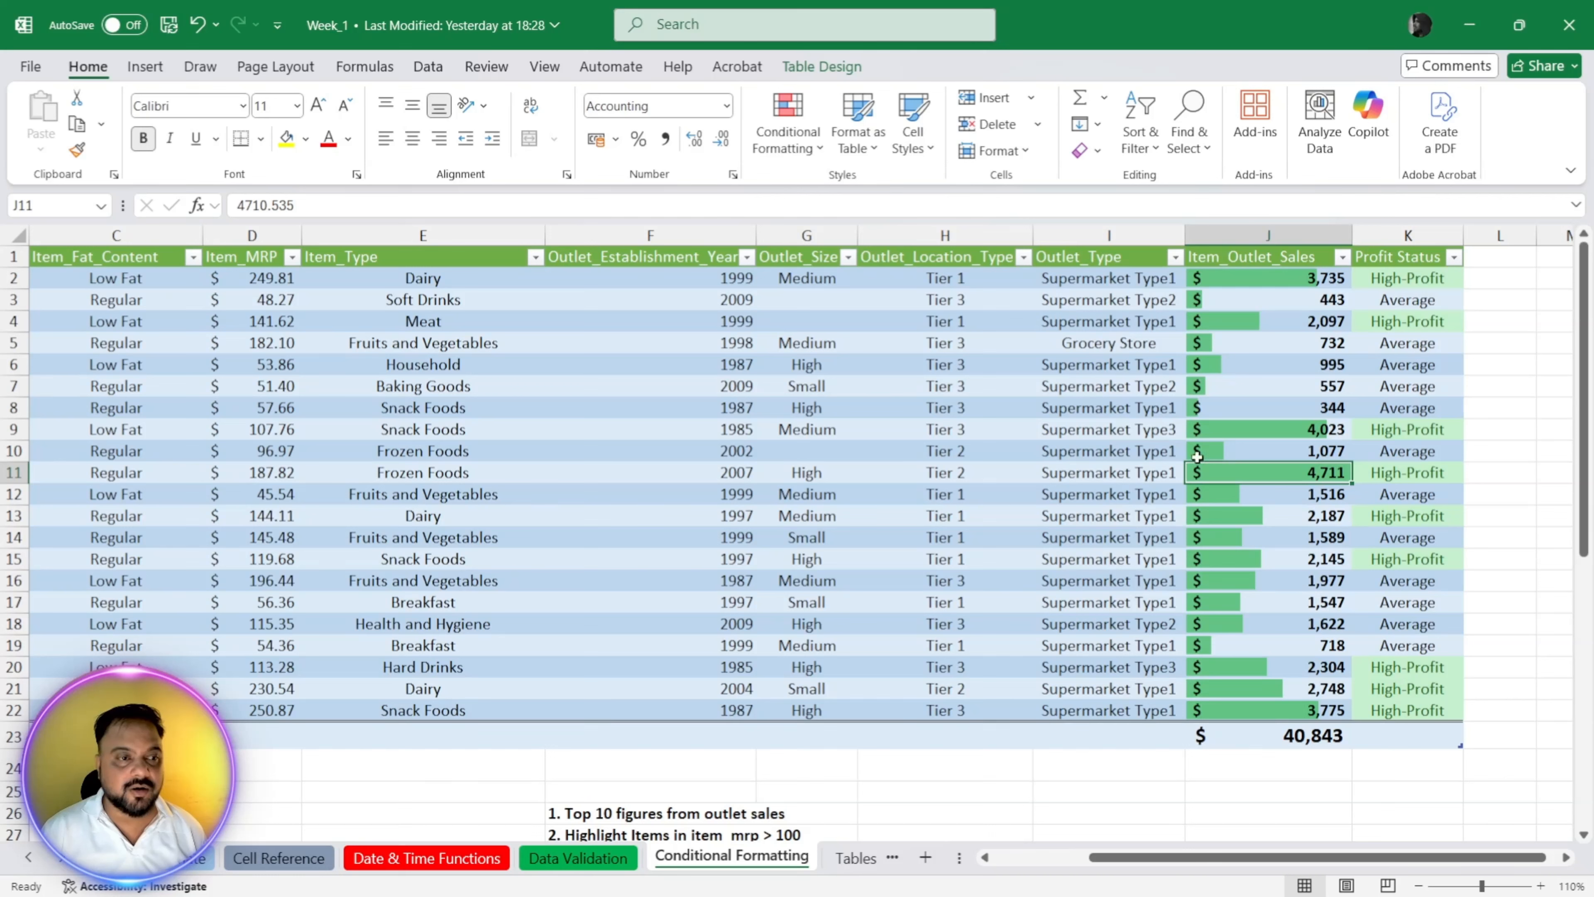
left_click(1218, 409)
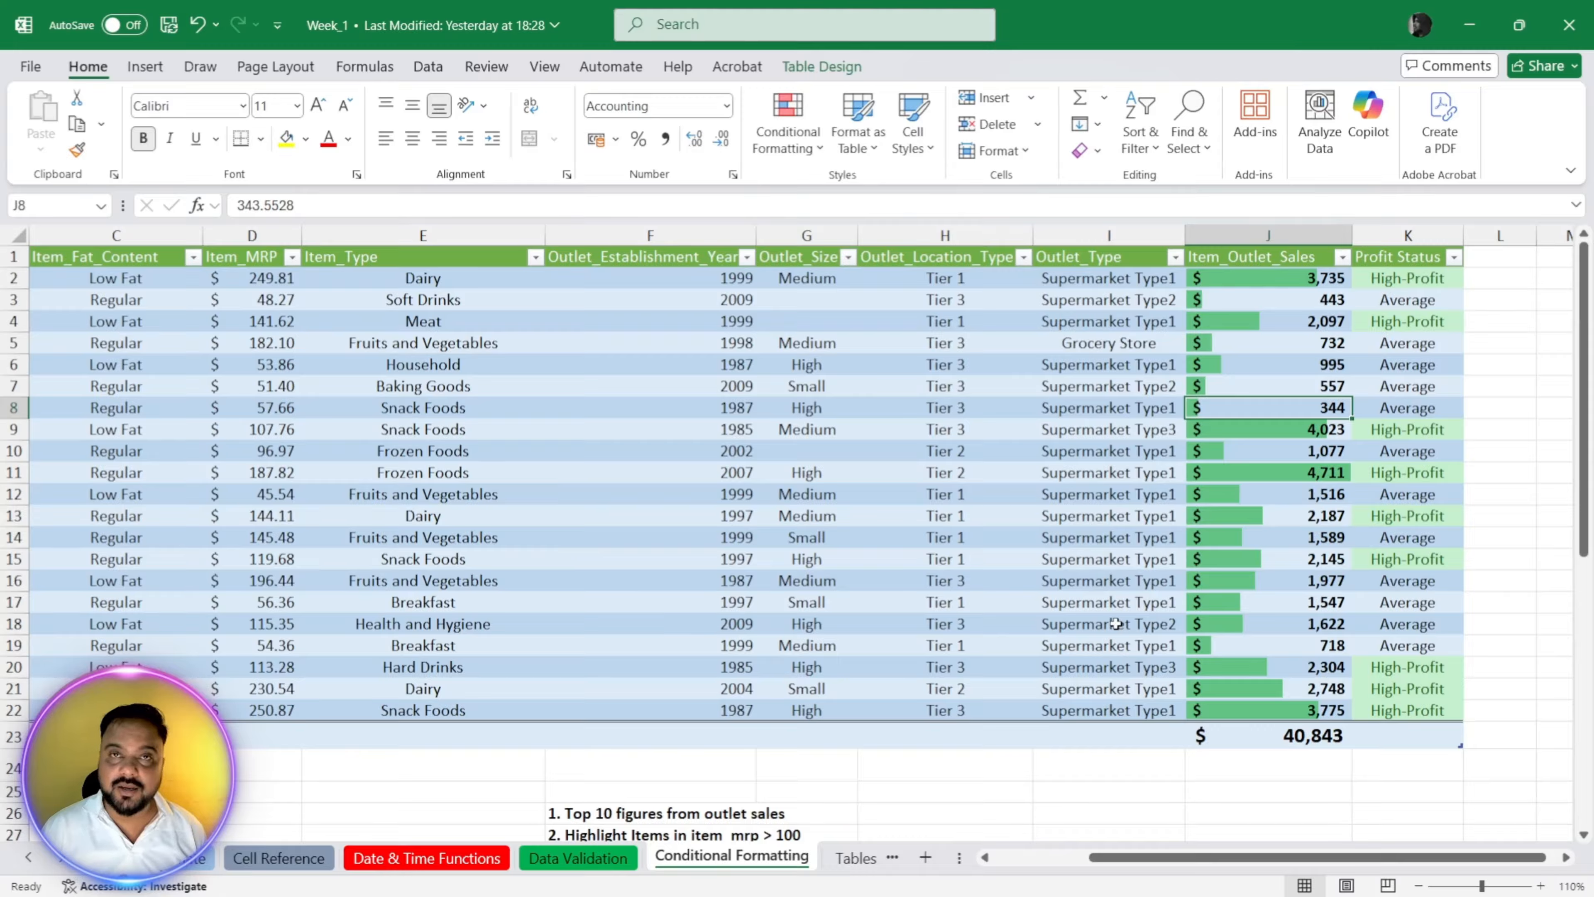
Step: Remove the data bars from the Item_Outlet_Sales column
key("ctrl+space")
key("ctrl+c")
left_click(1275, 537)
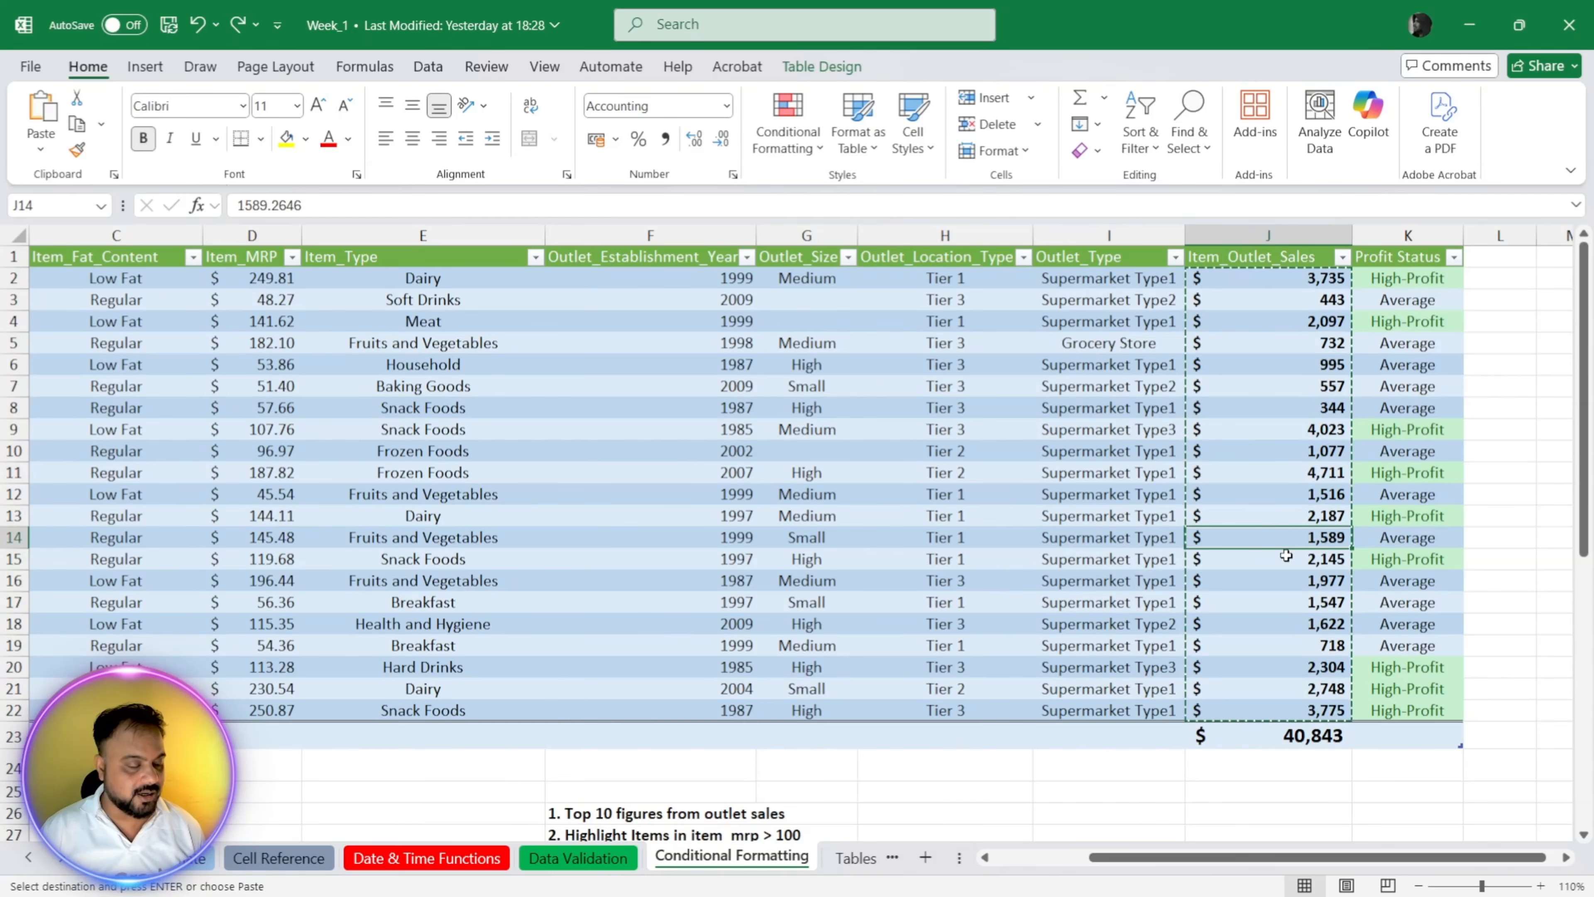
scroll(1103, 605, "down", 3)
scroll(1102, 612, "up", 3)
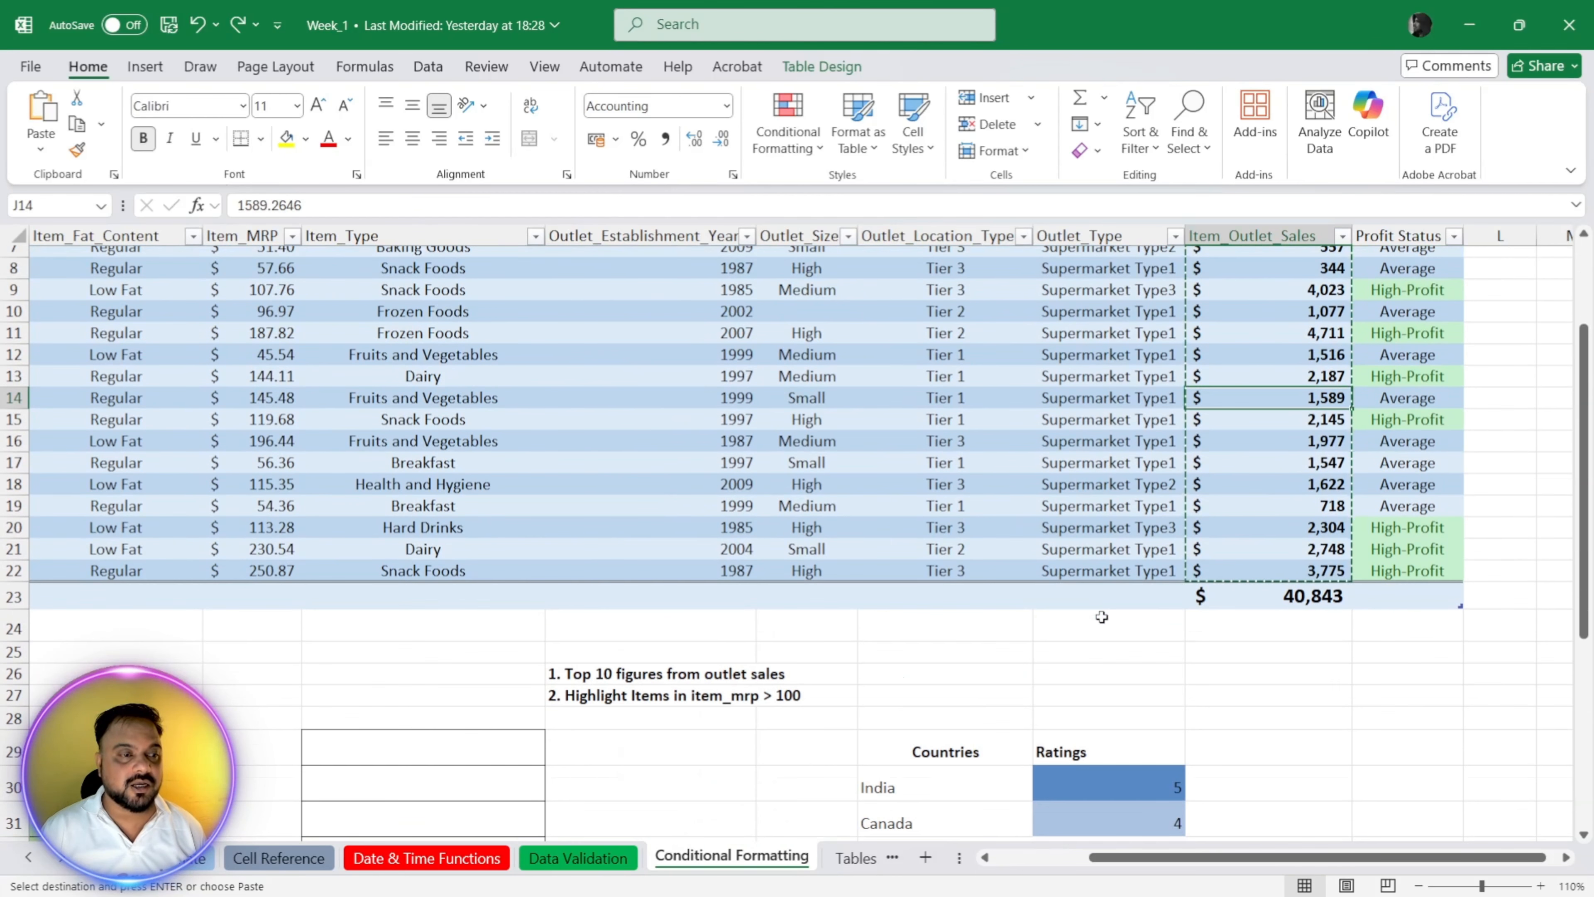
Step: Save the workbook and switch away from its window
key("ctrl+s")
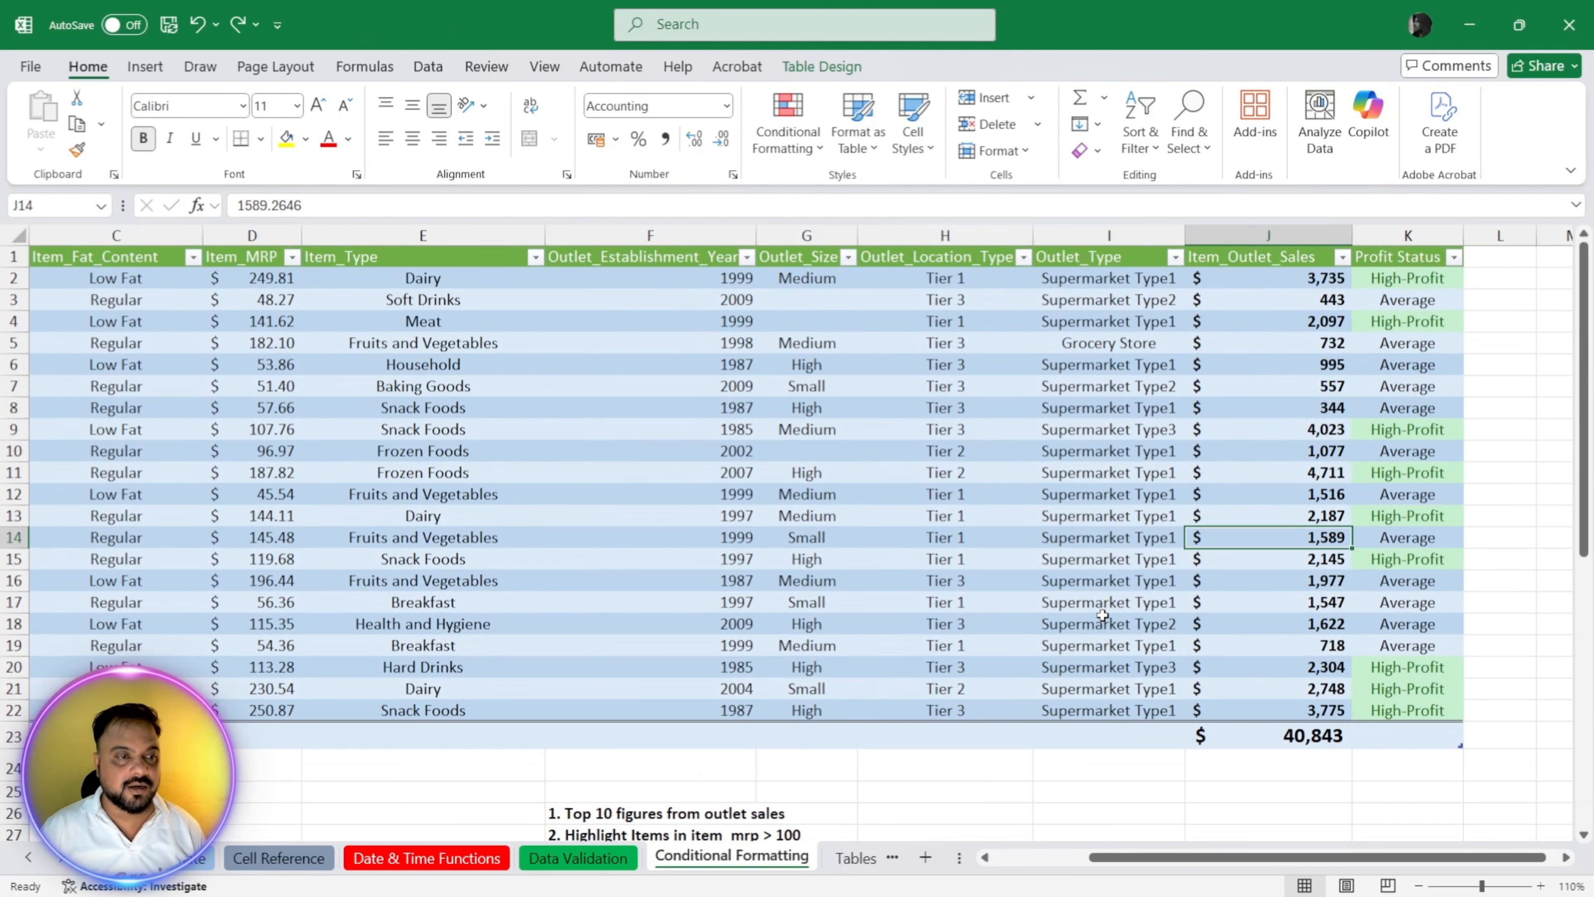
left_click(1011, 472)
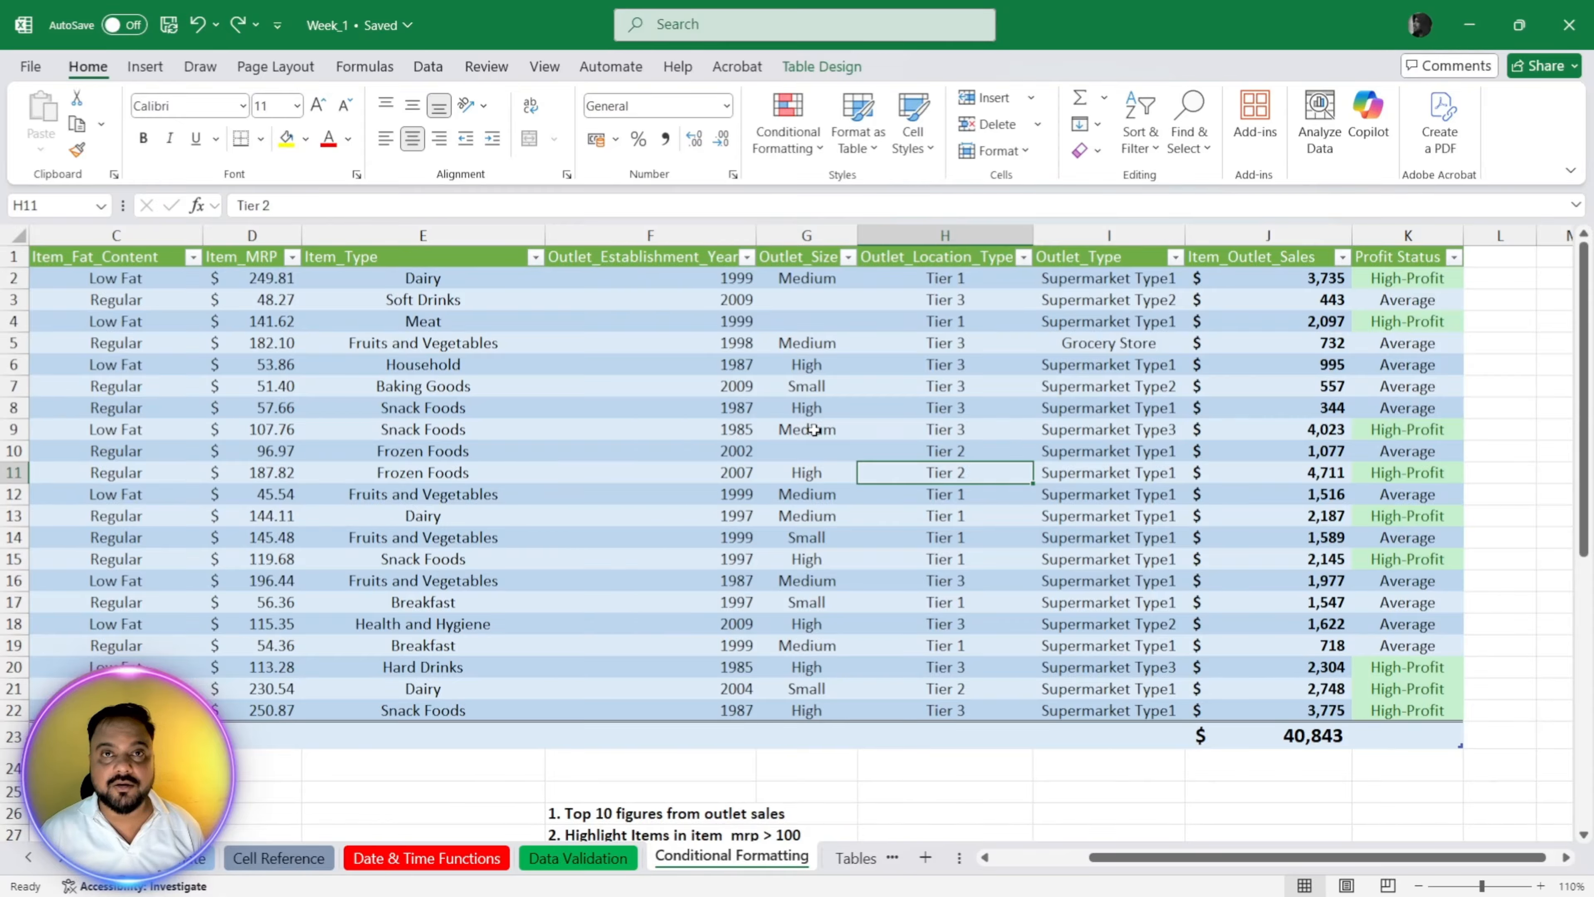
key("alt+Tab")
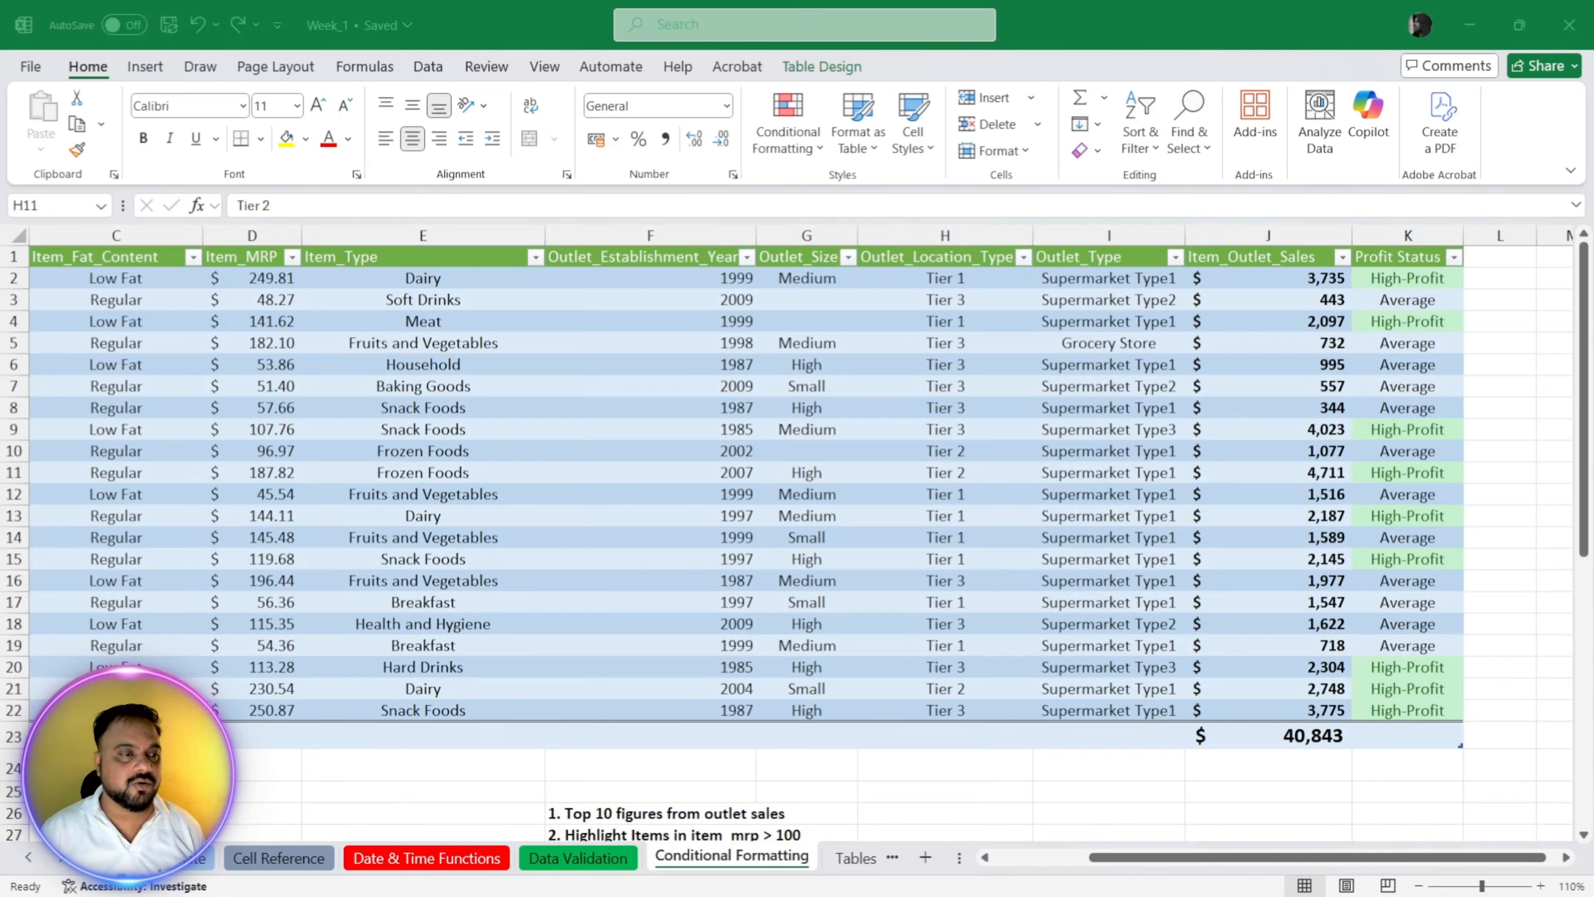